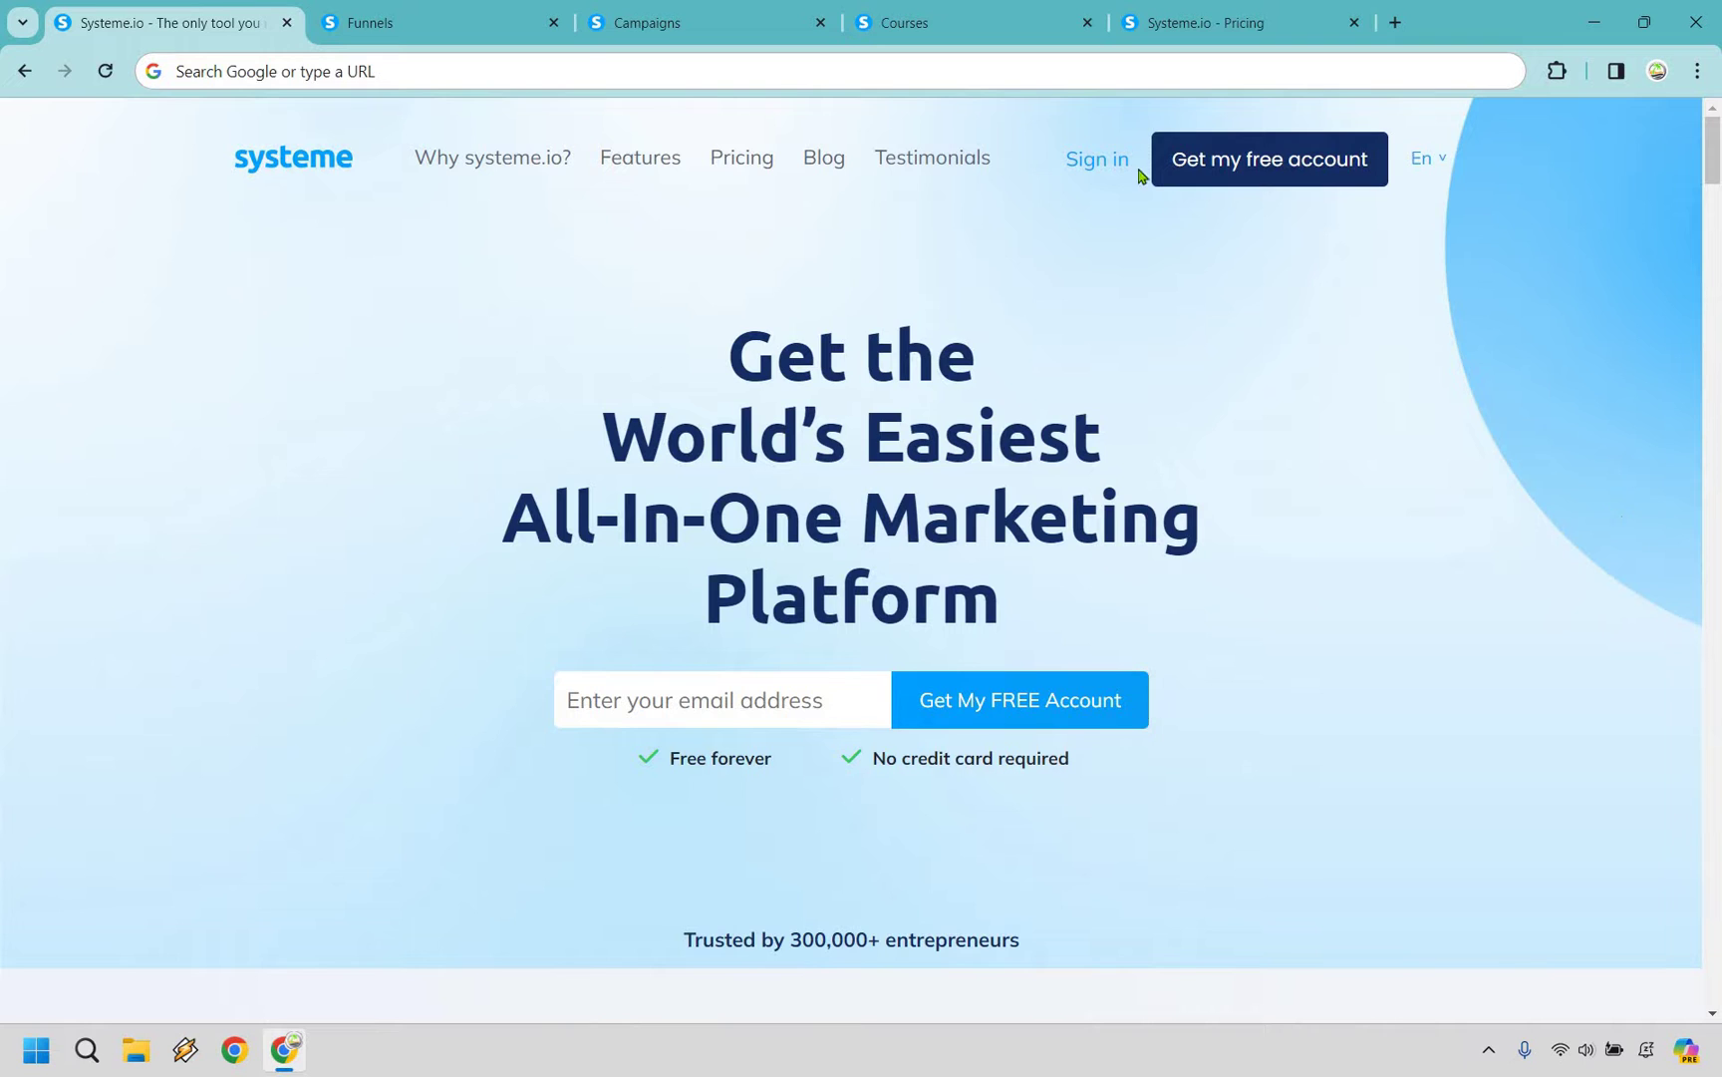
Step: Switch to the Funnels tab with the Lead Generation funnel form
left_click(468, 10)
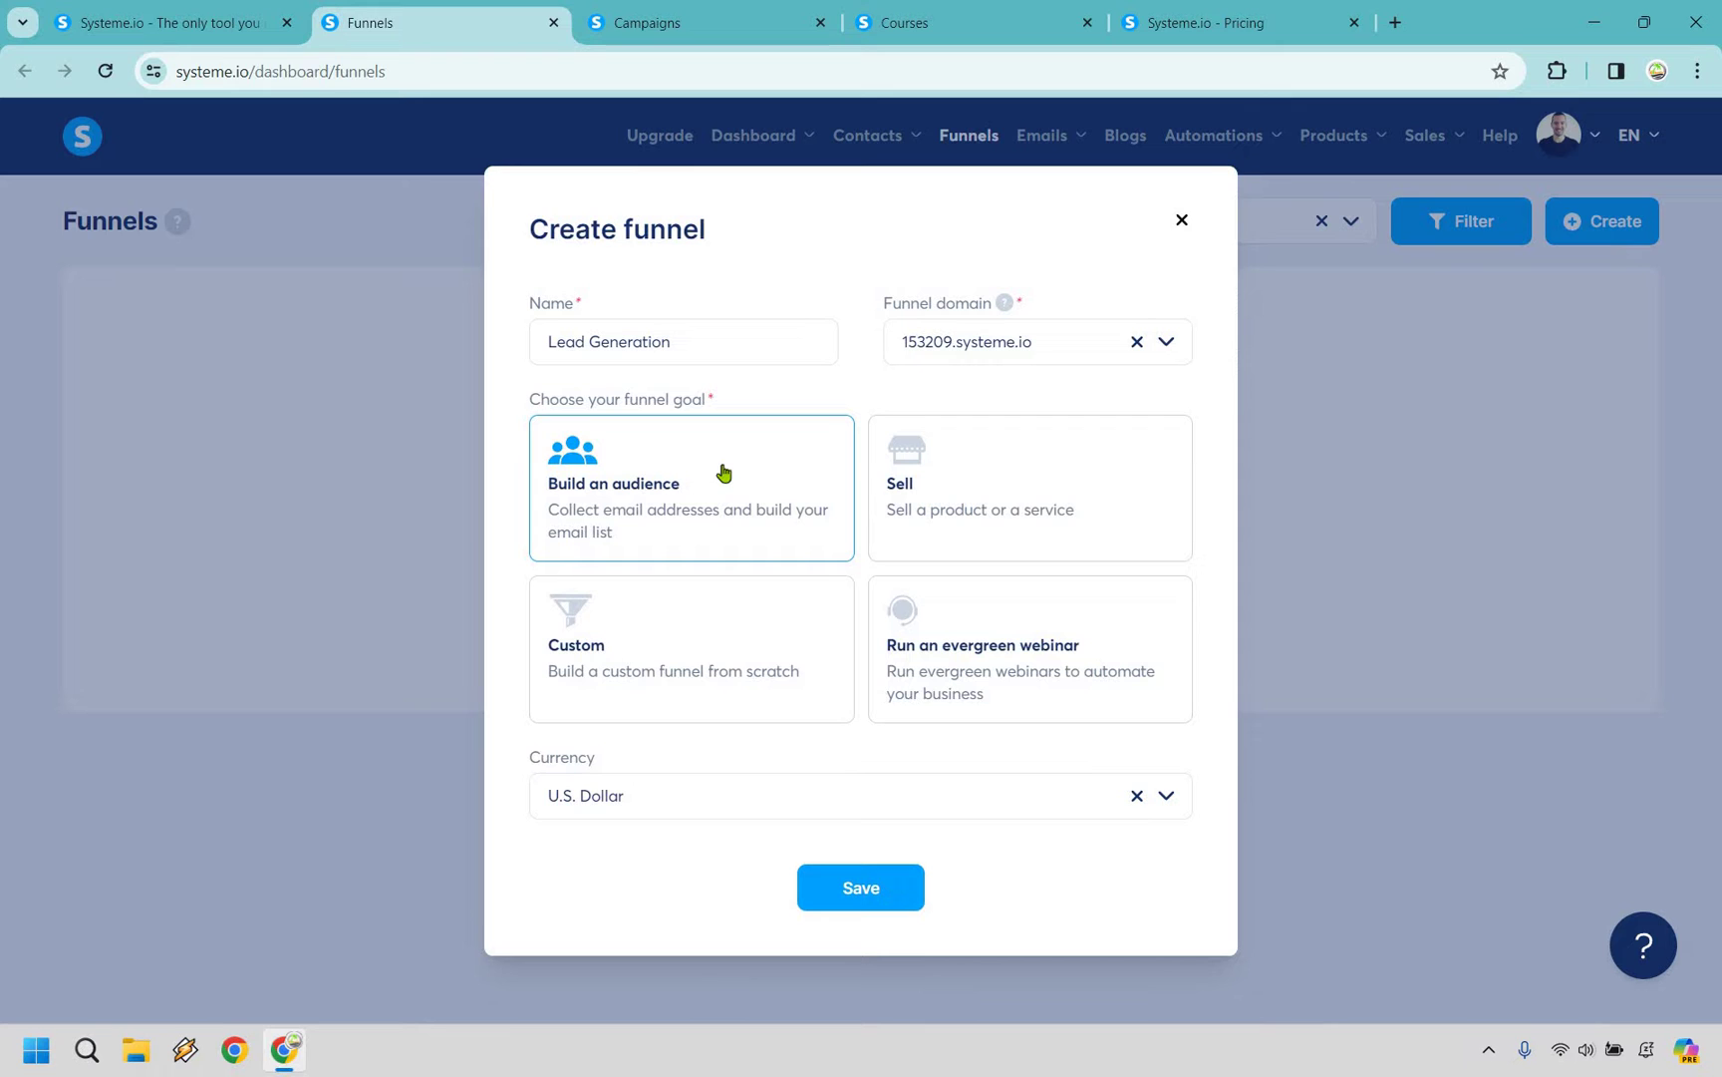
Step: Choose the Build an audience goal and save the Lead Generation funnel
left_click(1027, 465)
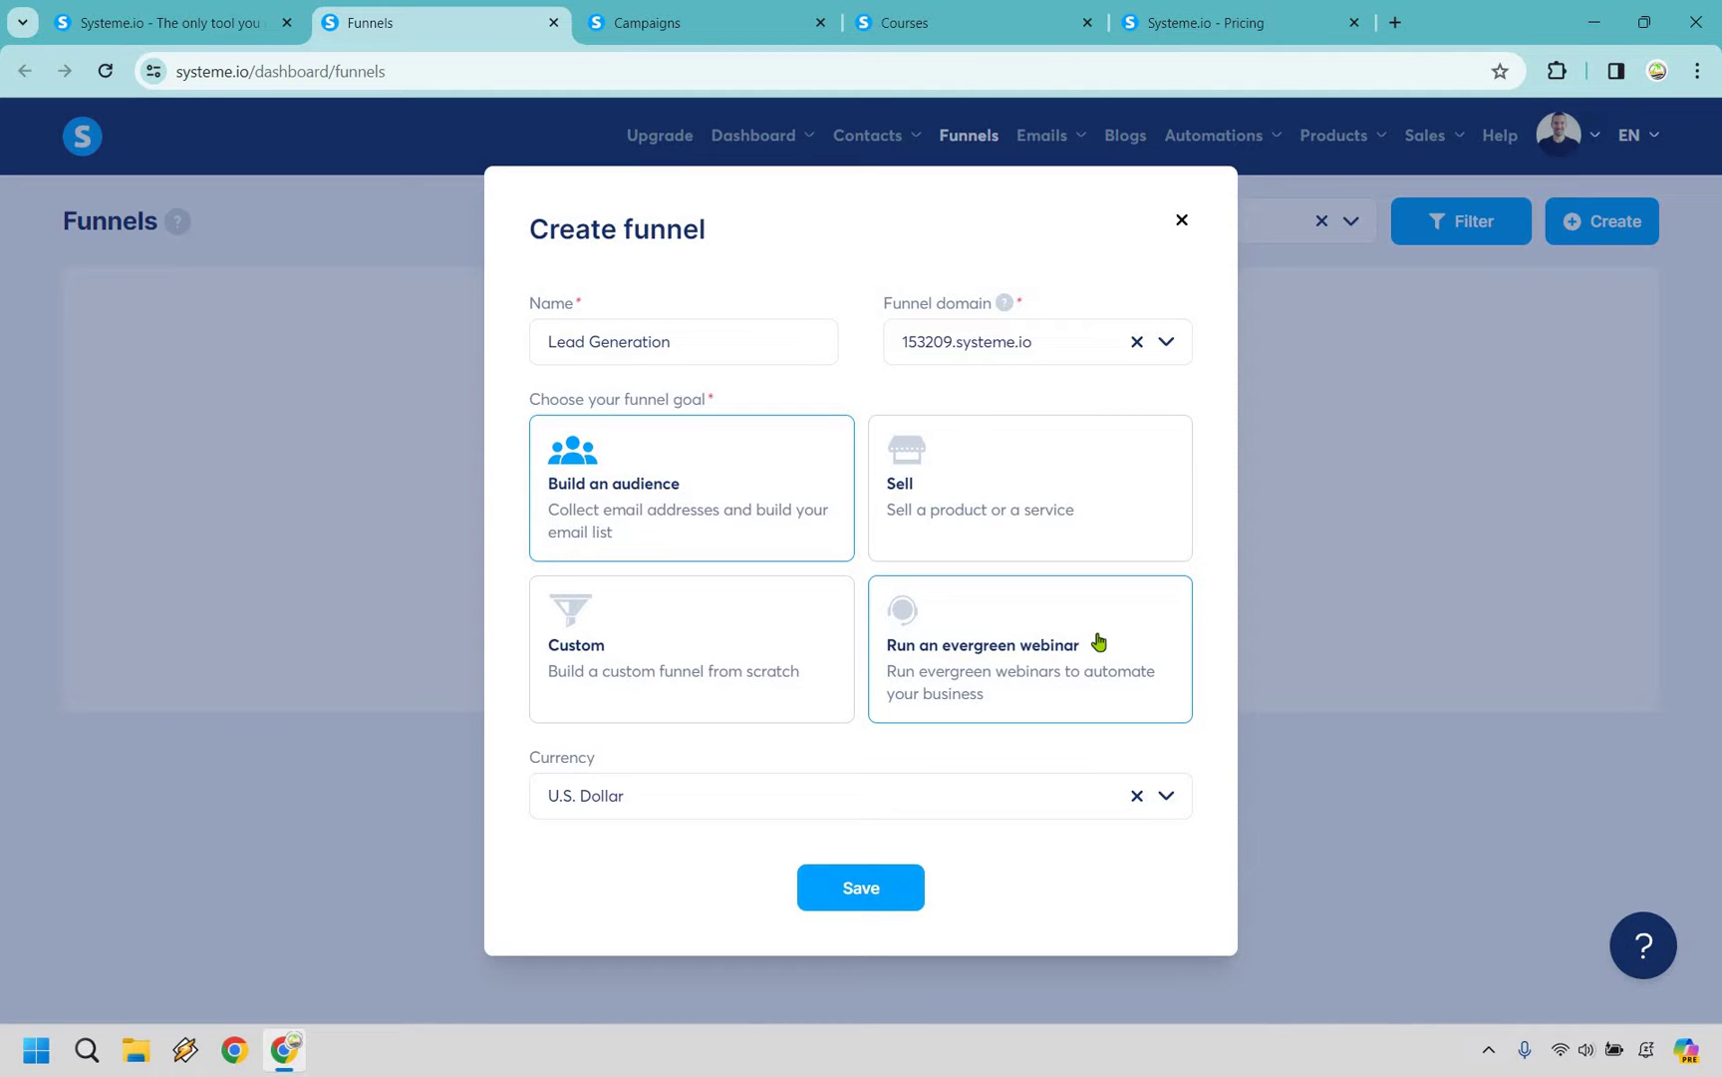
left_click(861, 897)
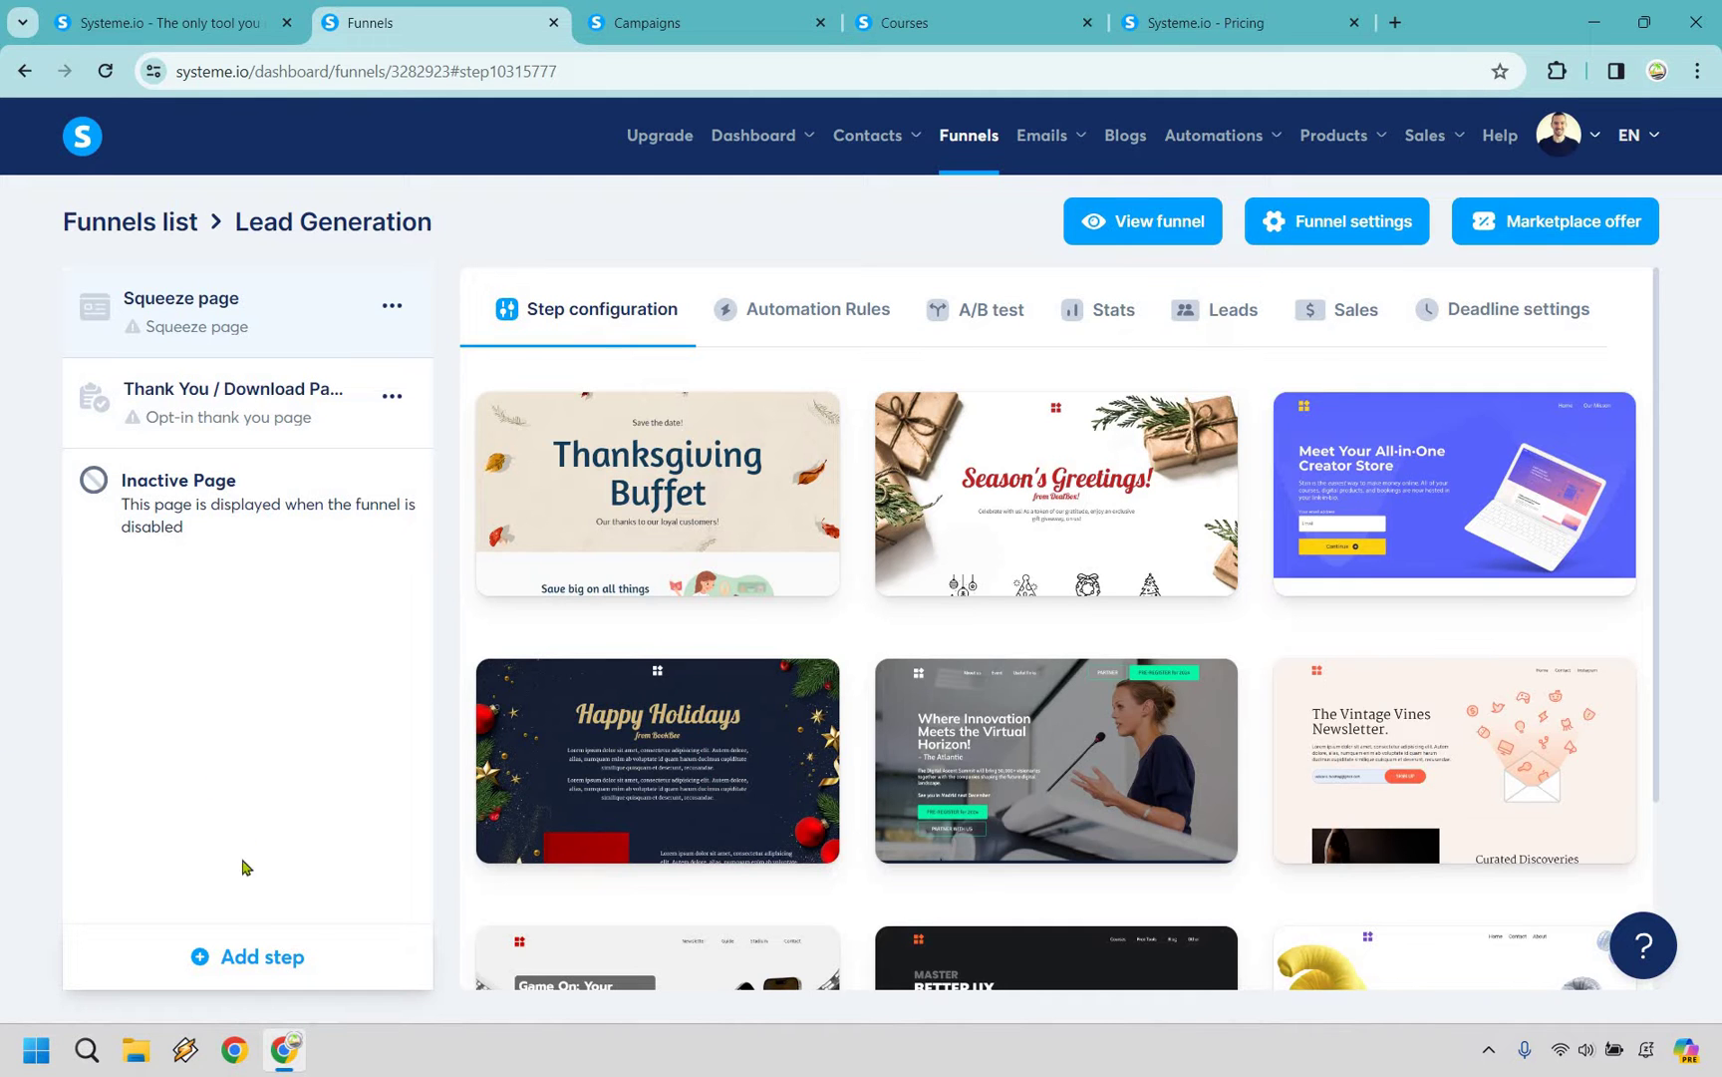
left_click(272, 965)
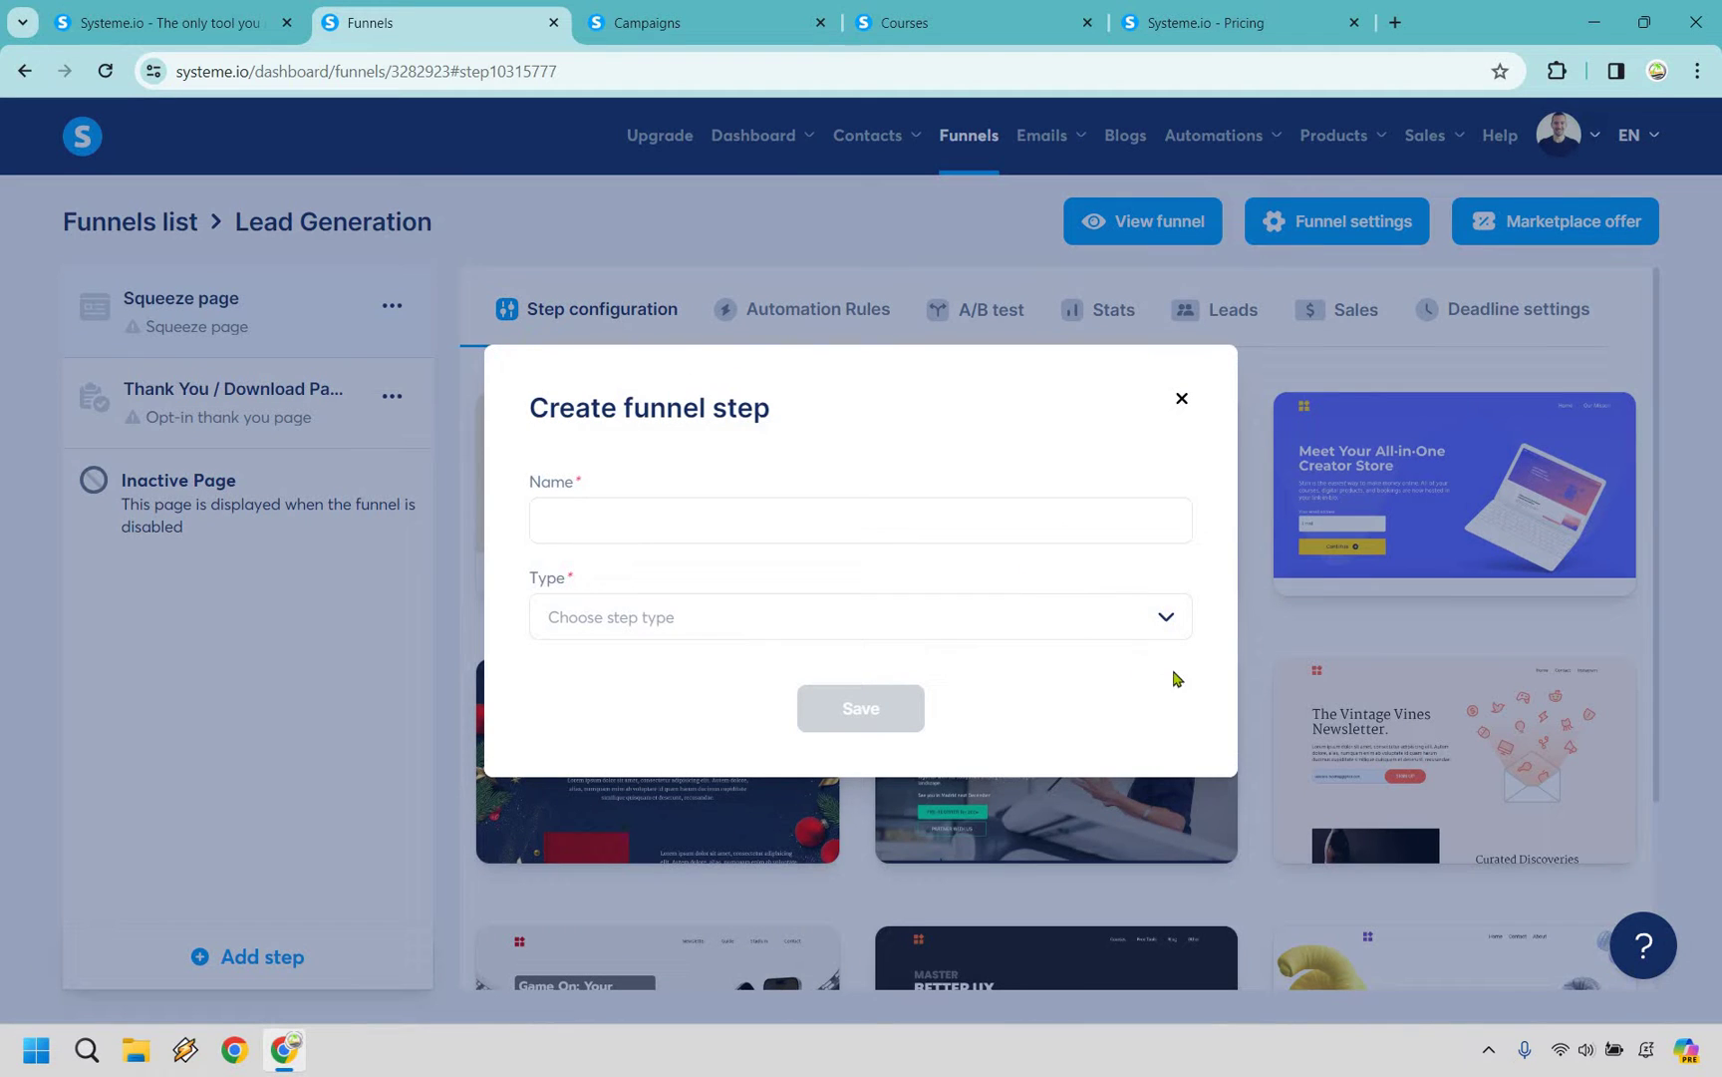
left_click(1176, 628)
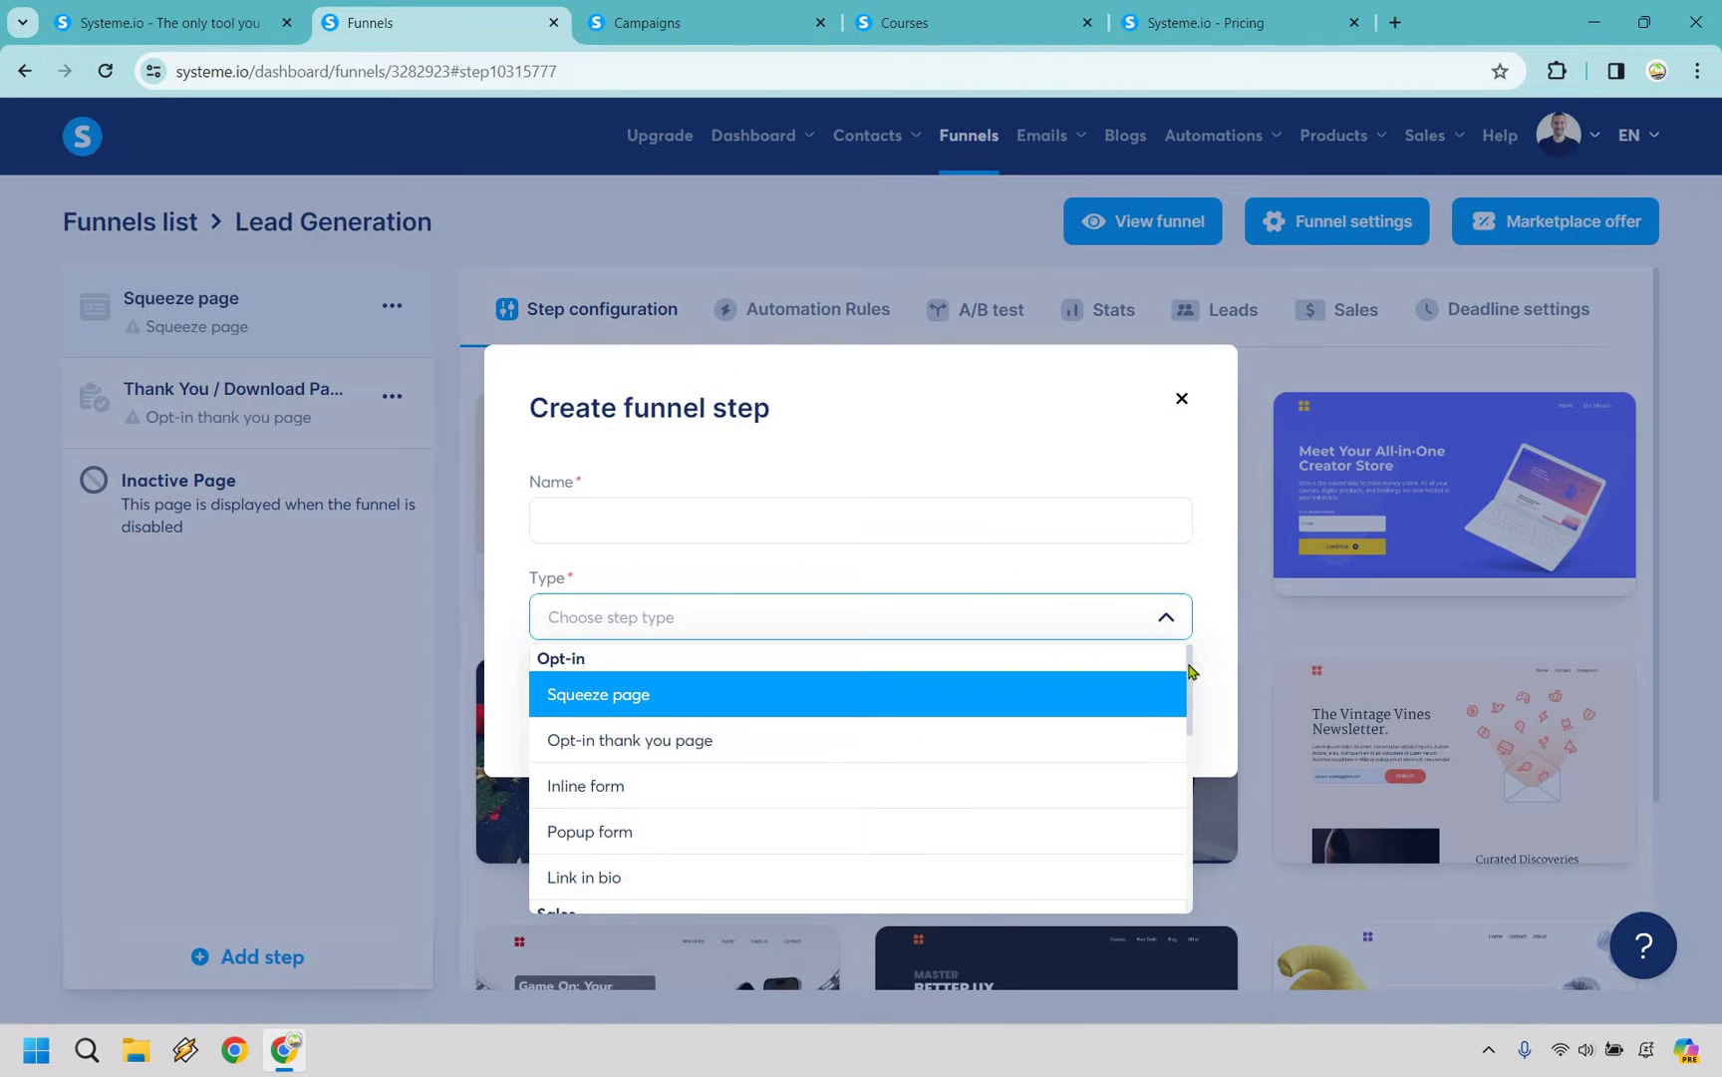
left_click_drag(1193, 675, 1202, 869)
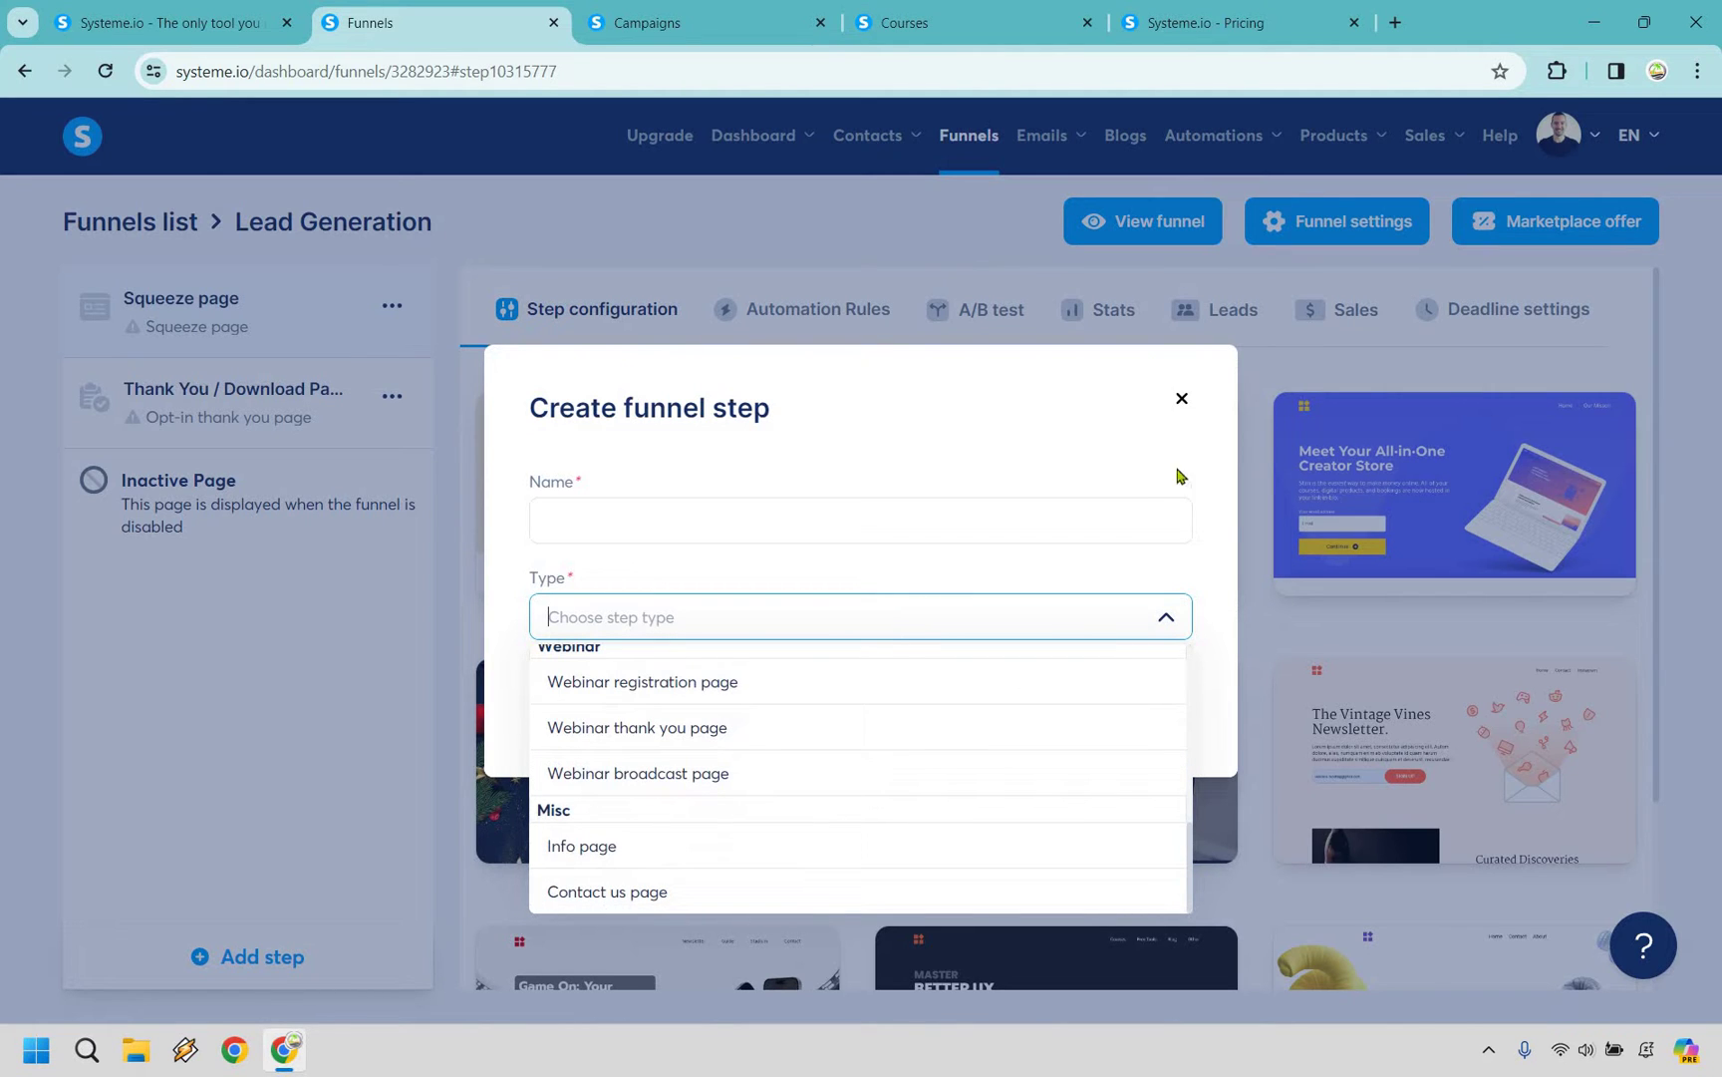
left_click(1182, 401)
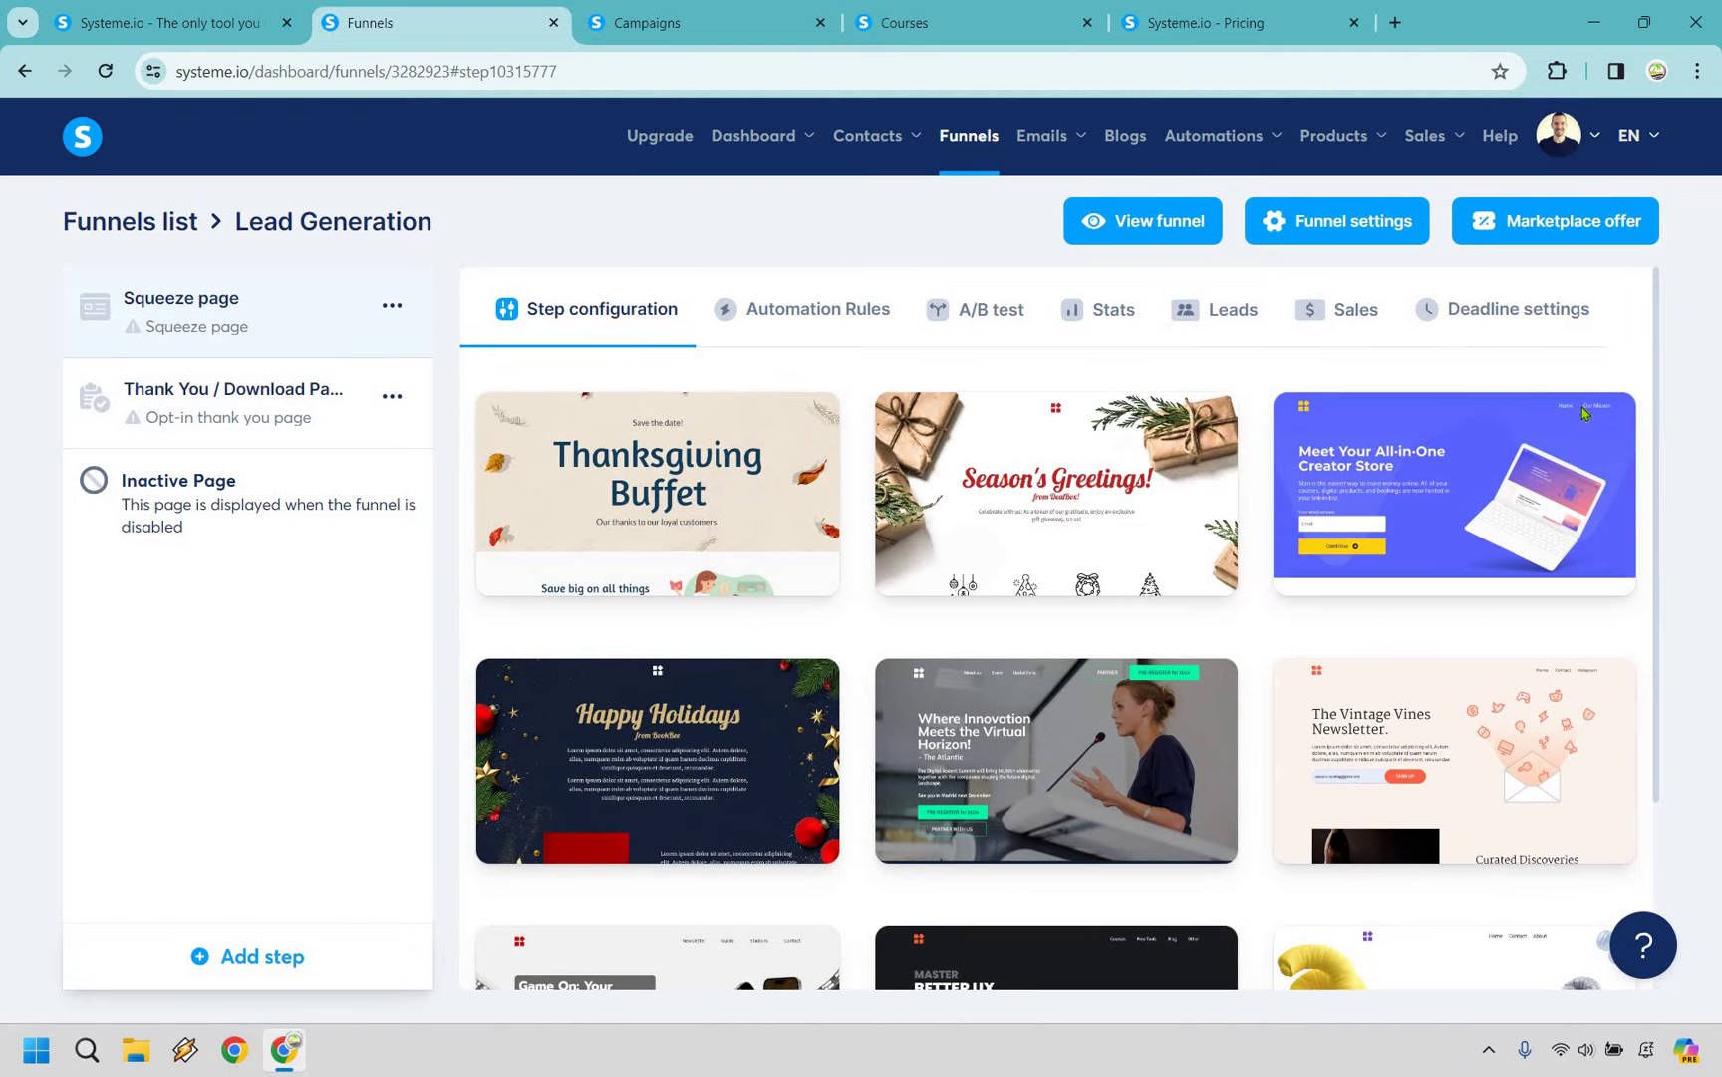
Step: Browse the template pages and pick the 9 Must-Use Tools For SMM template for the squeeze page
scroll(1445, 758, "down", 3)
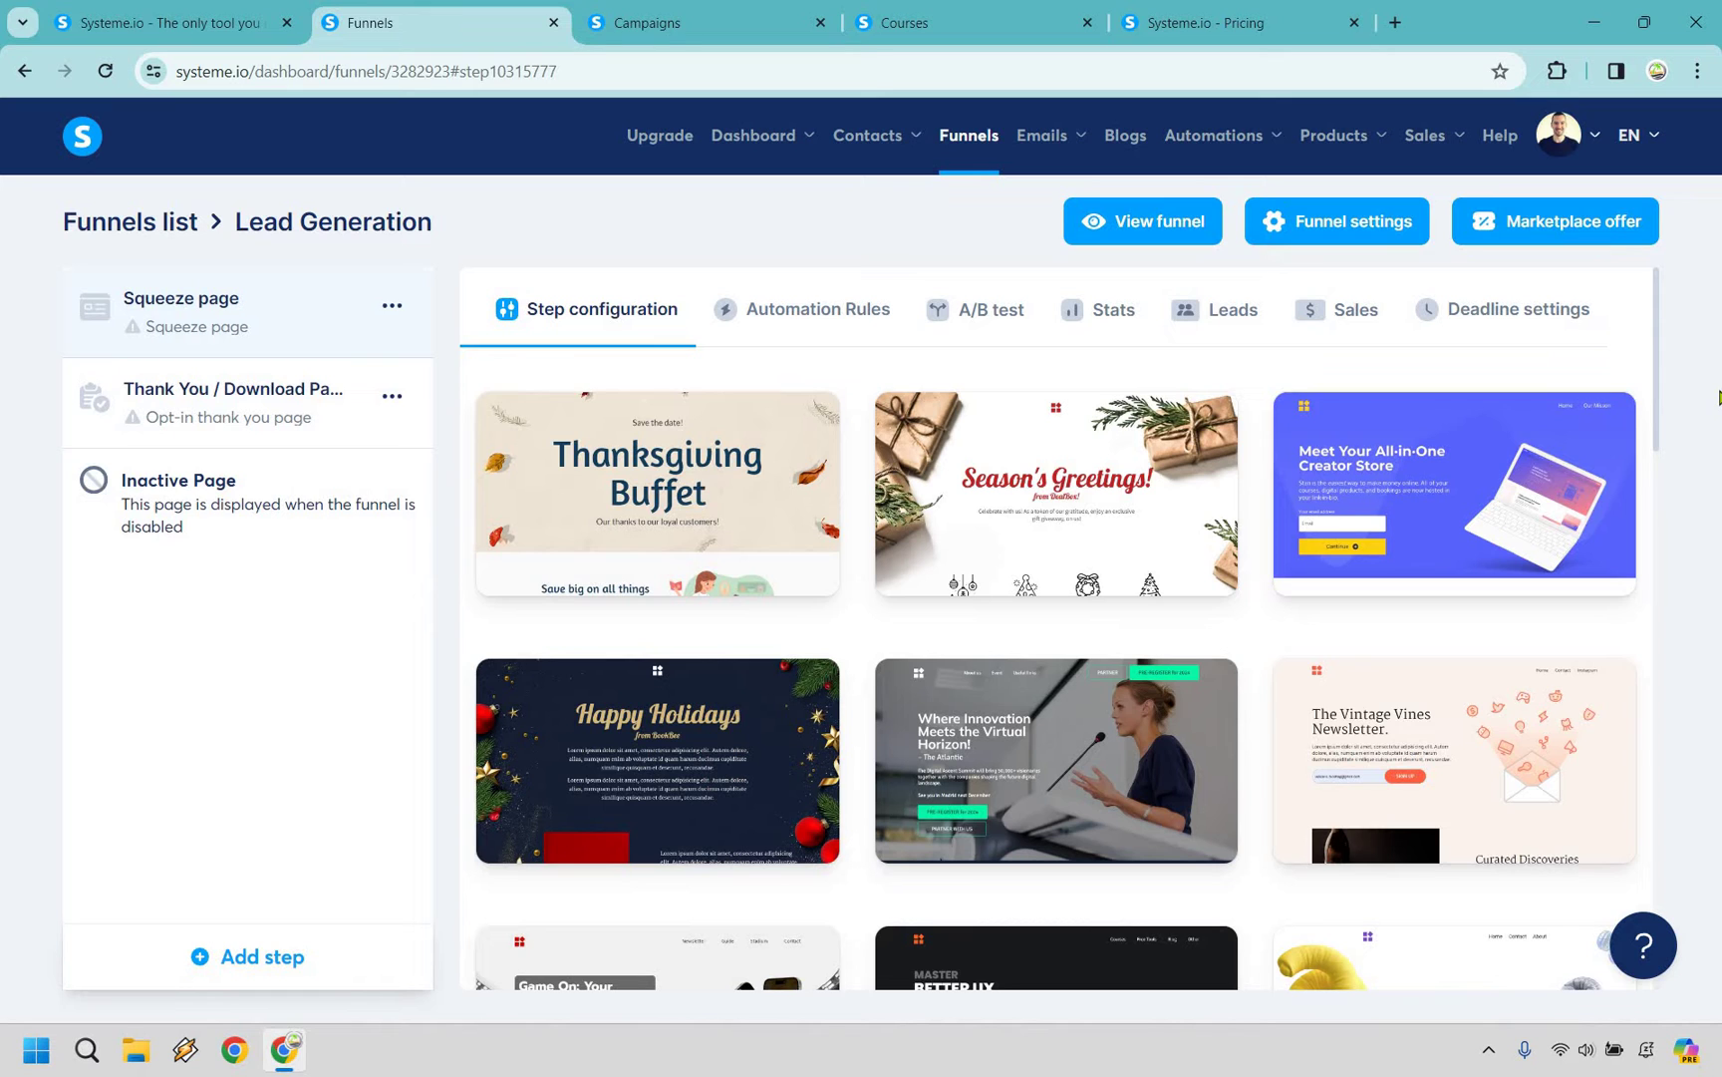
mouse_move(1495, 598)
scroll(1598, 461, "down", 5)
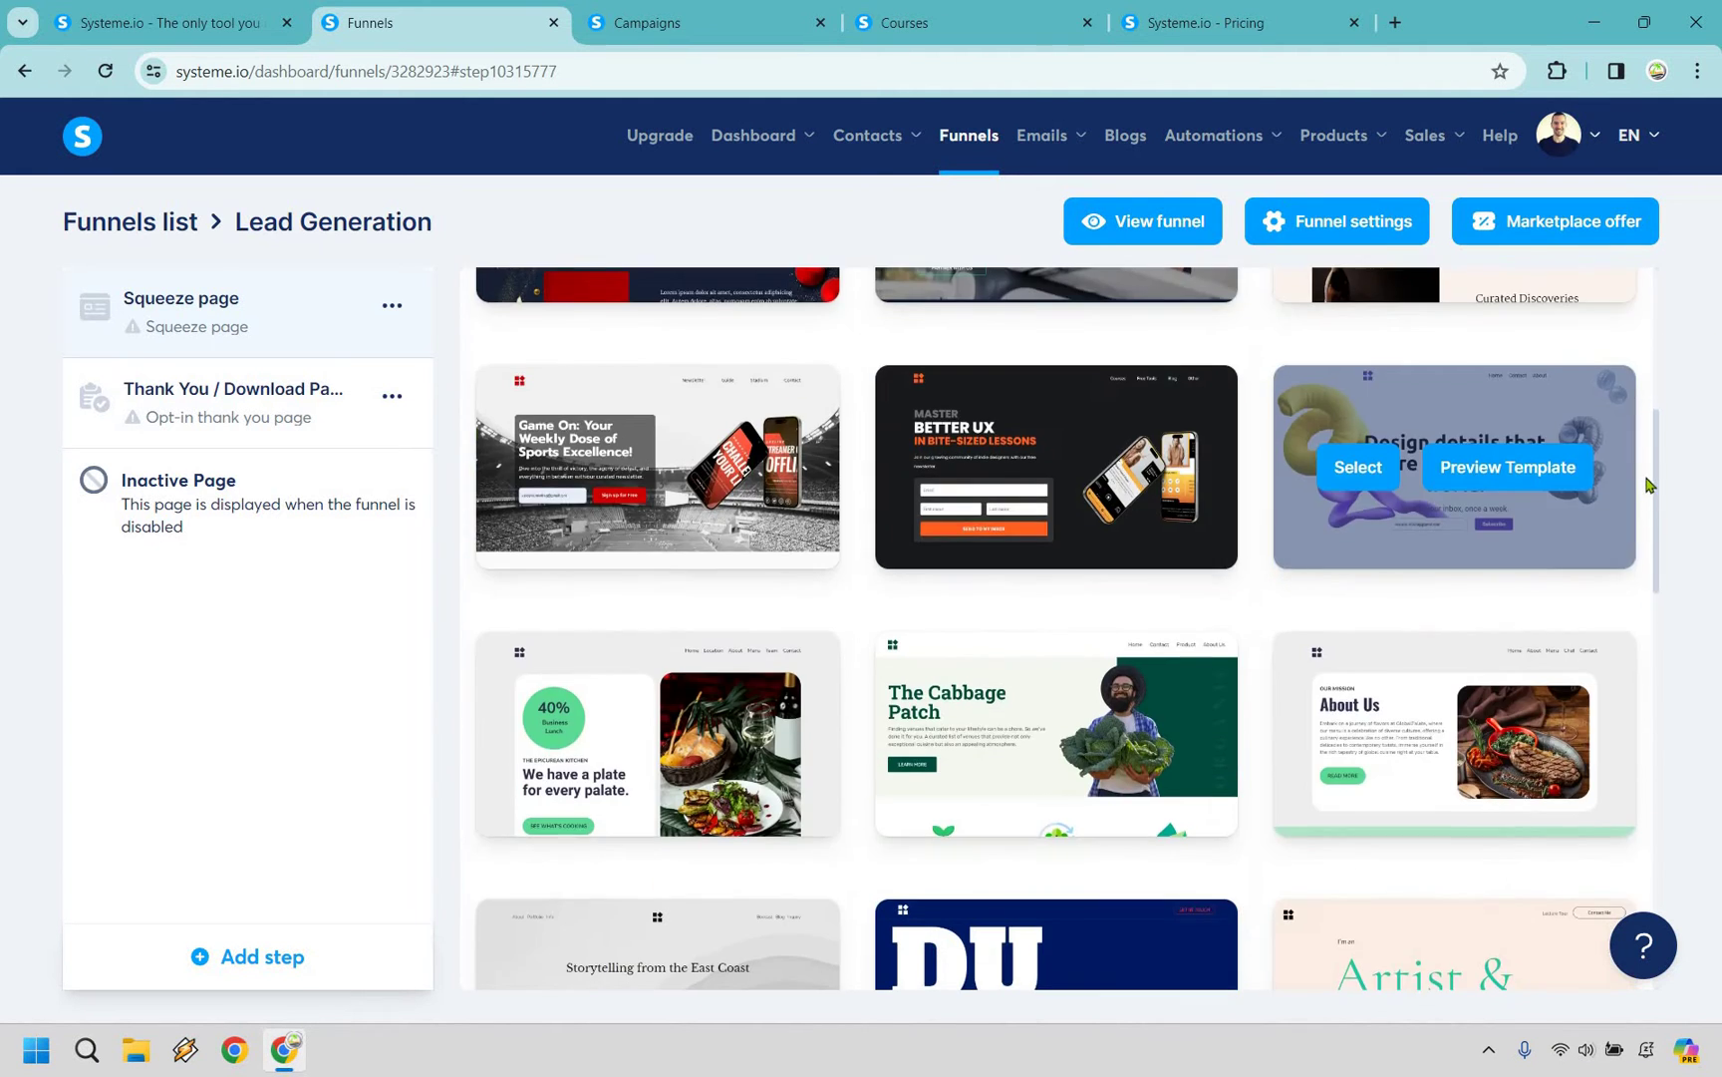
scroll(1647, 485, "down", 8)
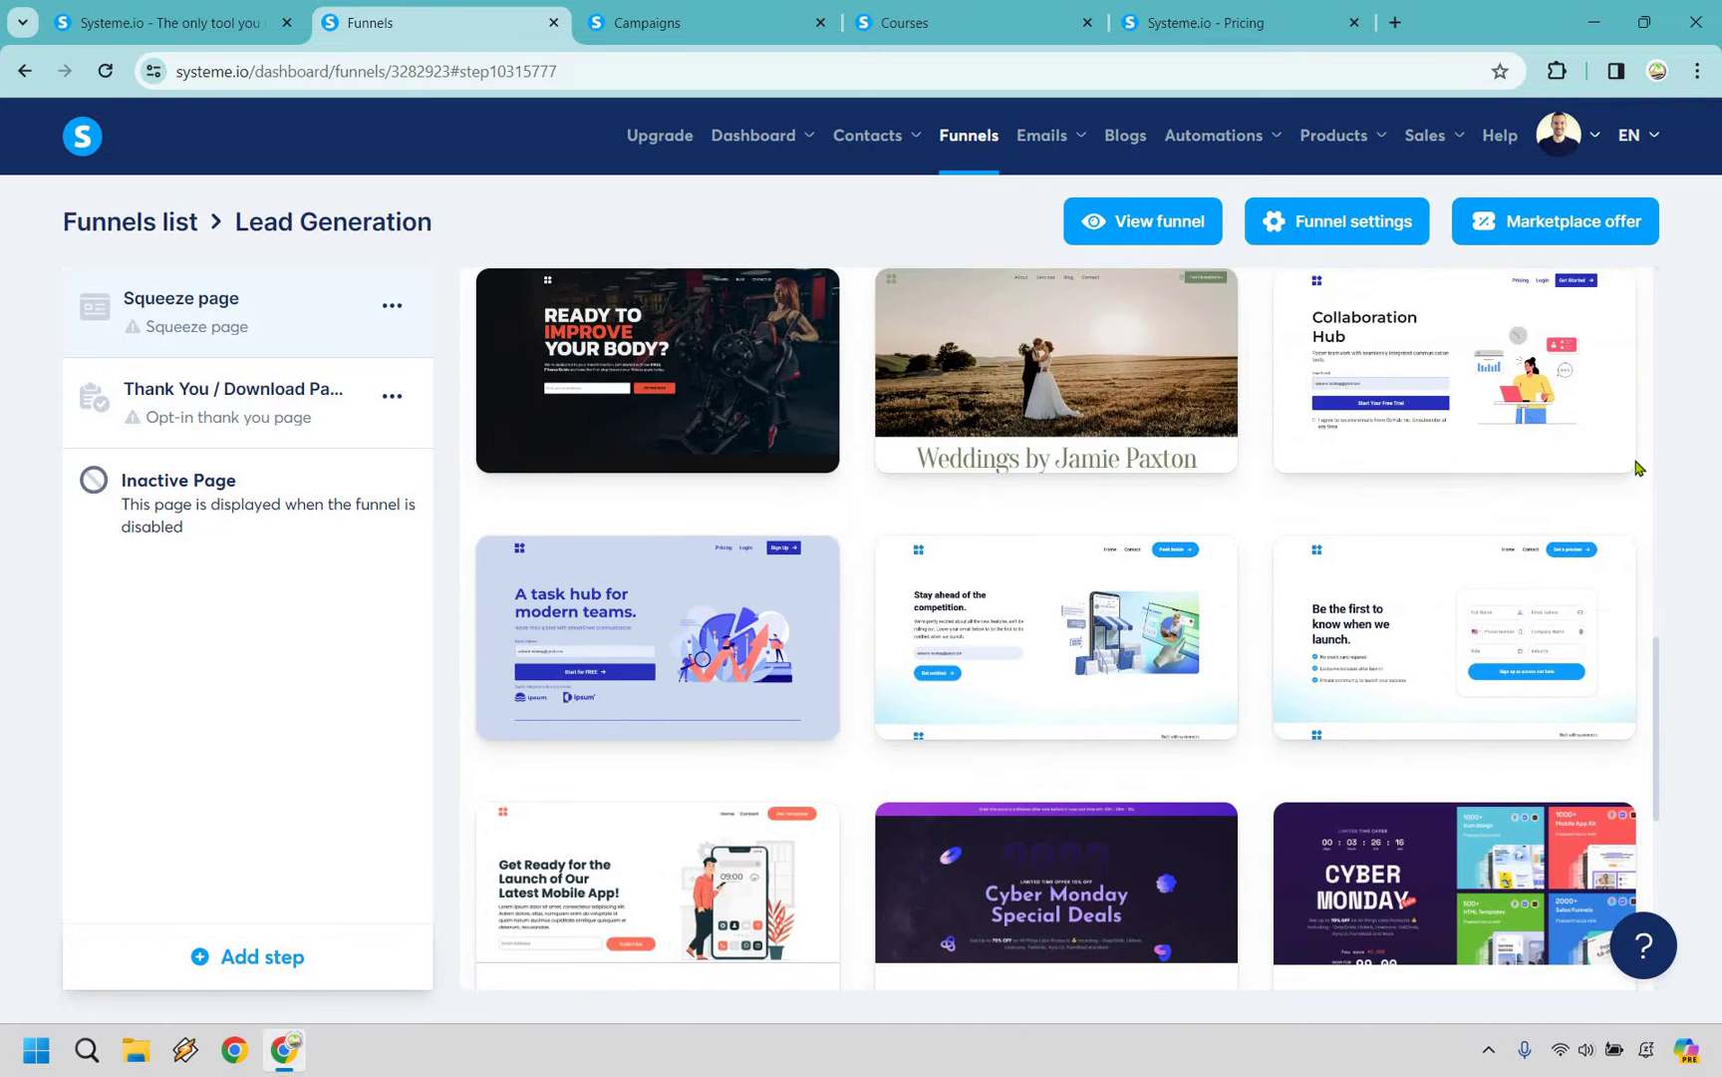
mouse_move(1623, 459)
scroll(1623, 458, "down", 6)
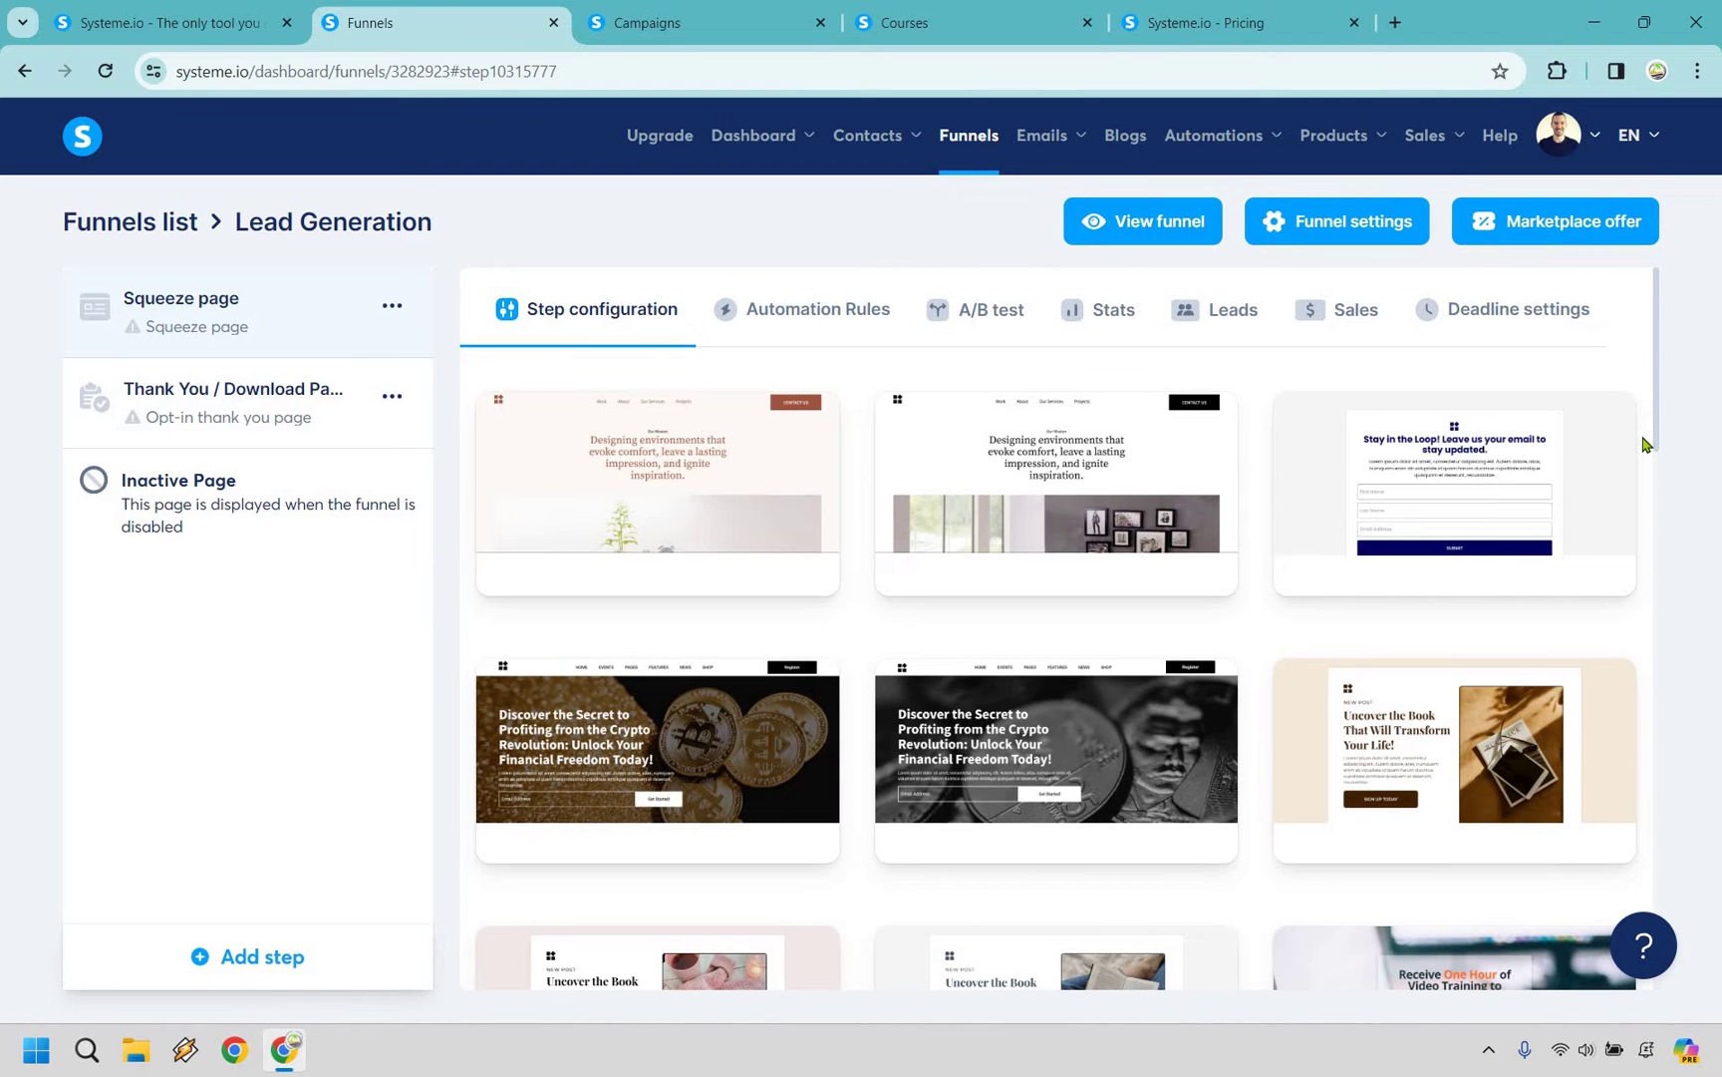
scroll(1645, 444, "down", 4)
scroll(1645, 445, "down", 3)
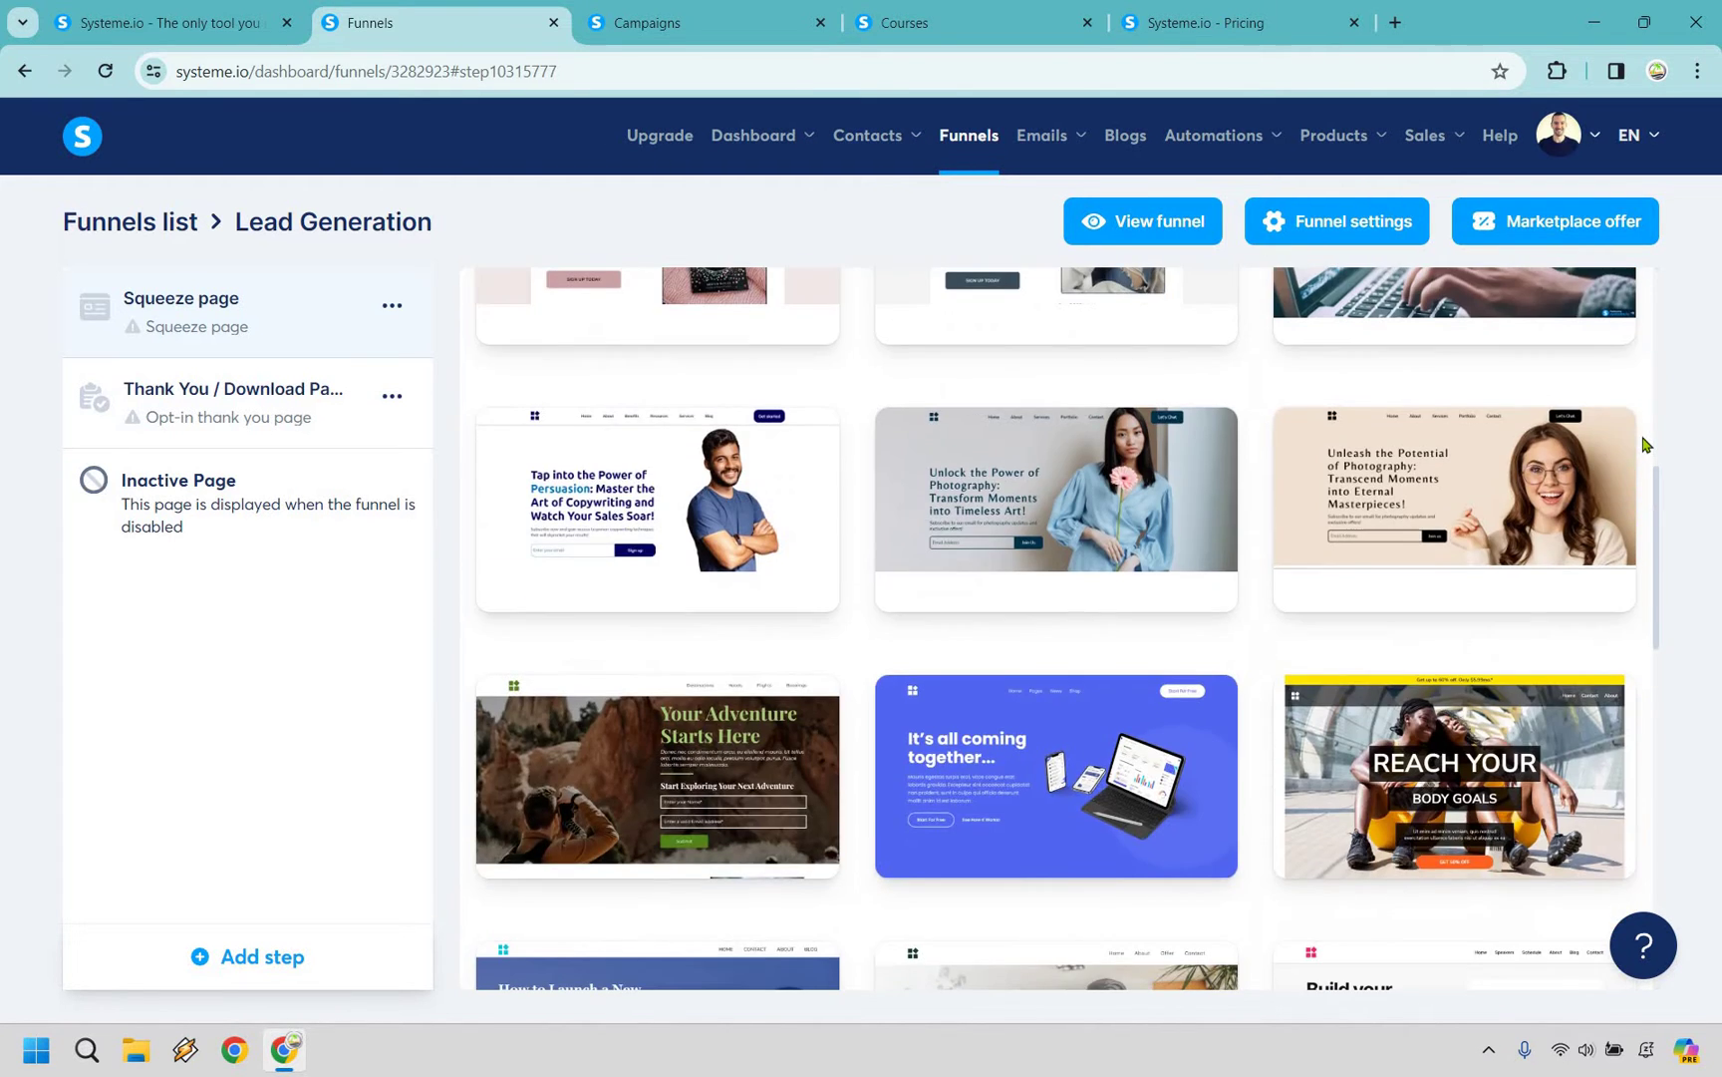
scroll(1645, 444, "down", 4)
scroll(1645, 445, "down", 8)
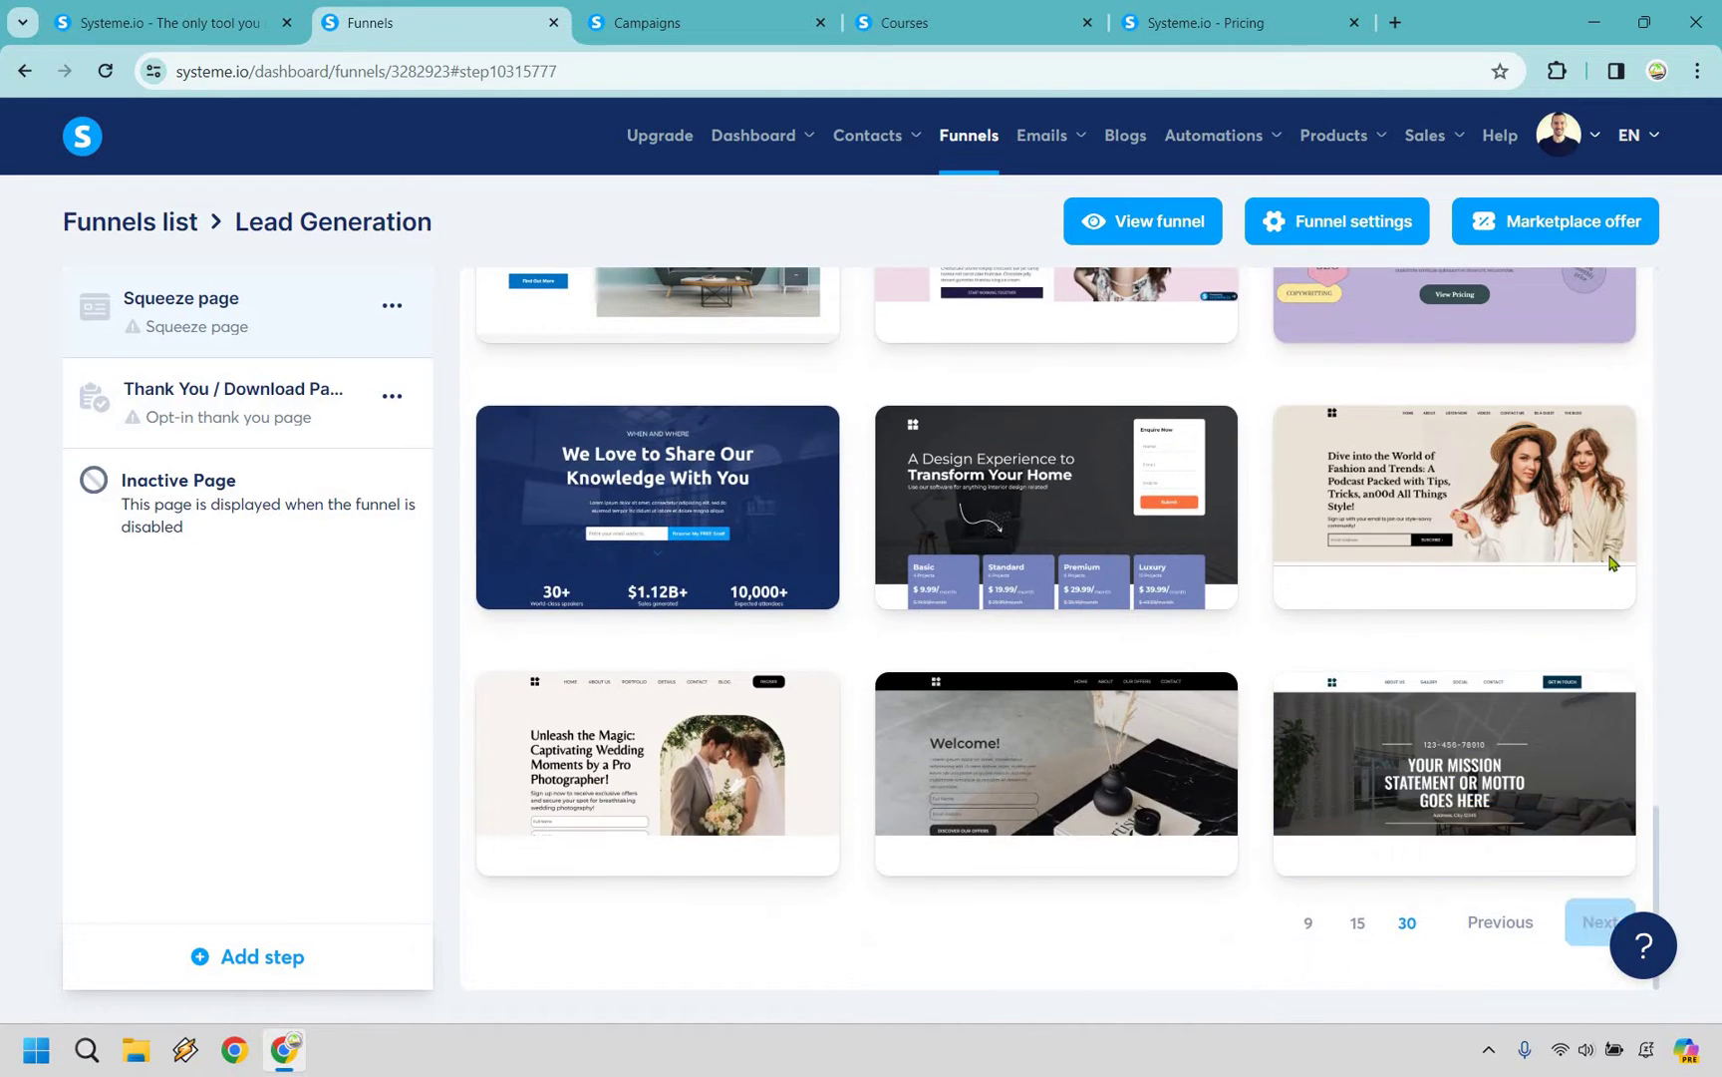
left_click(1597, 927)
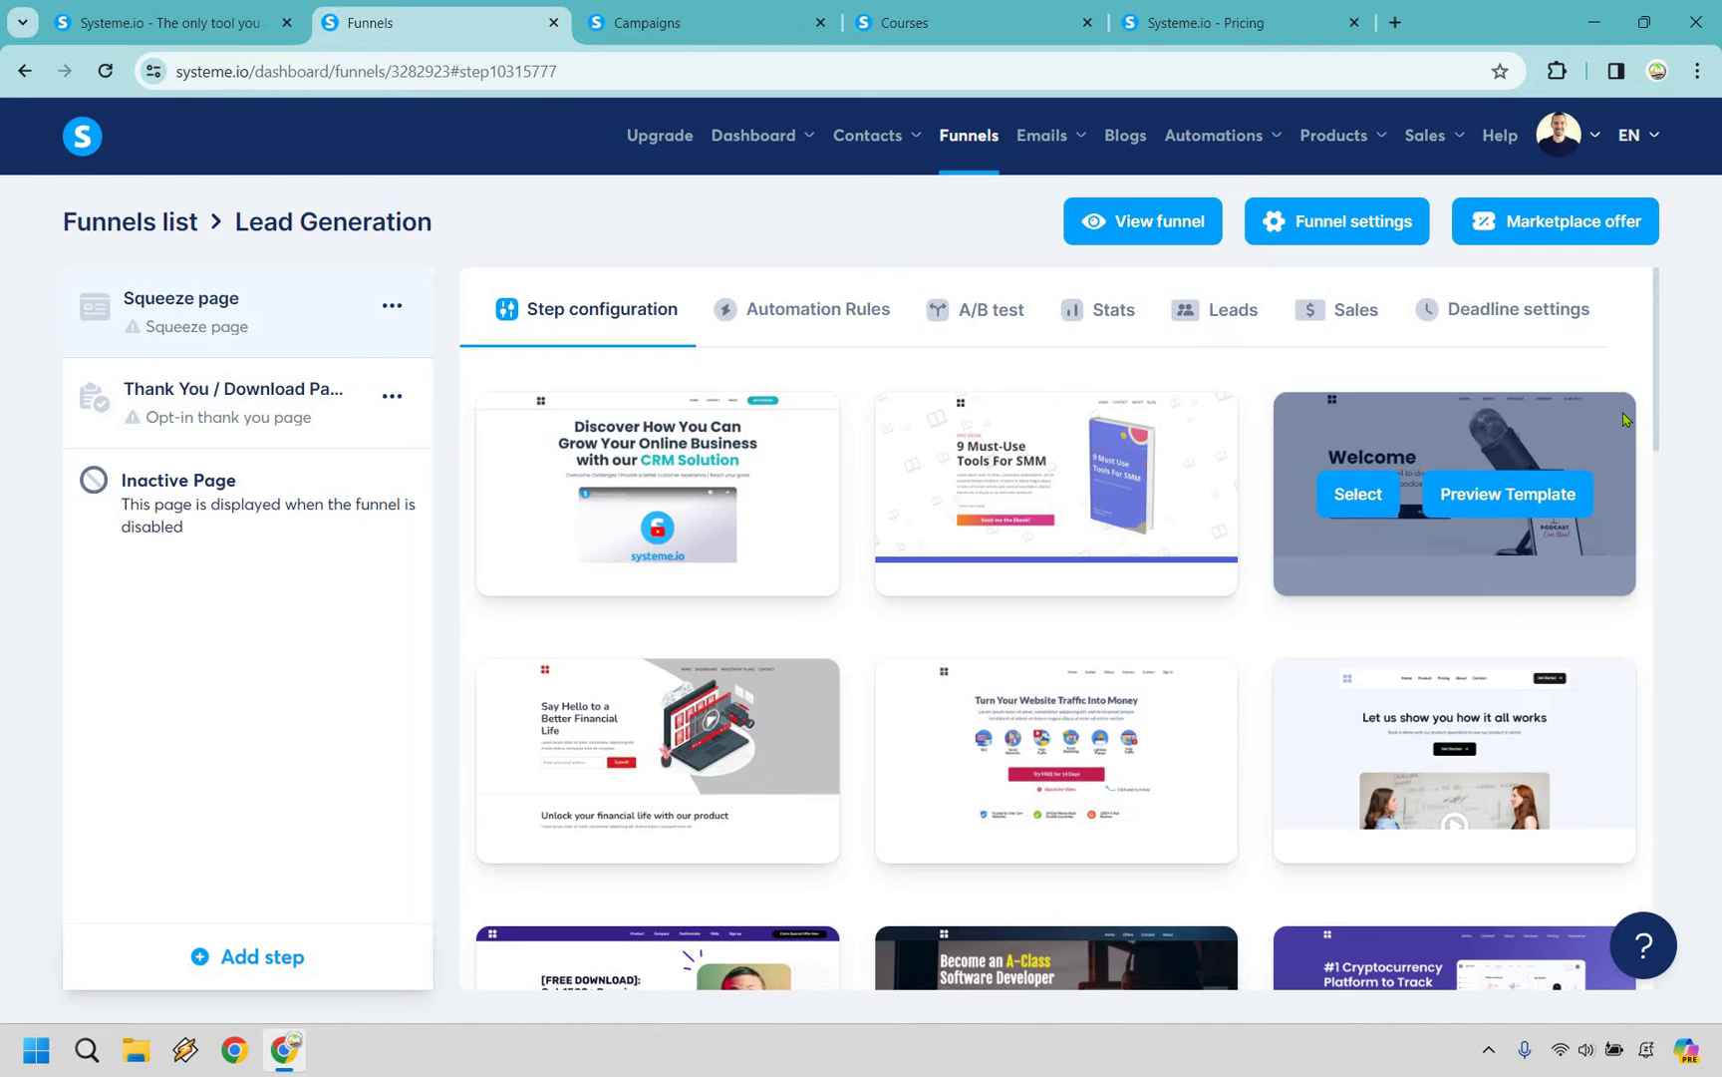
mouse_move(1107, 430)
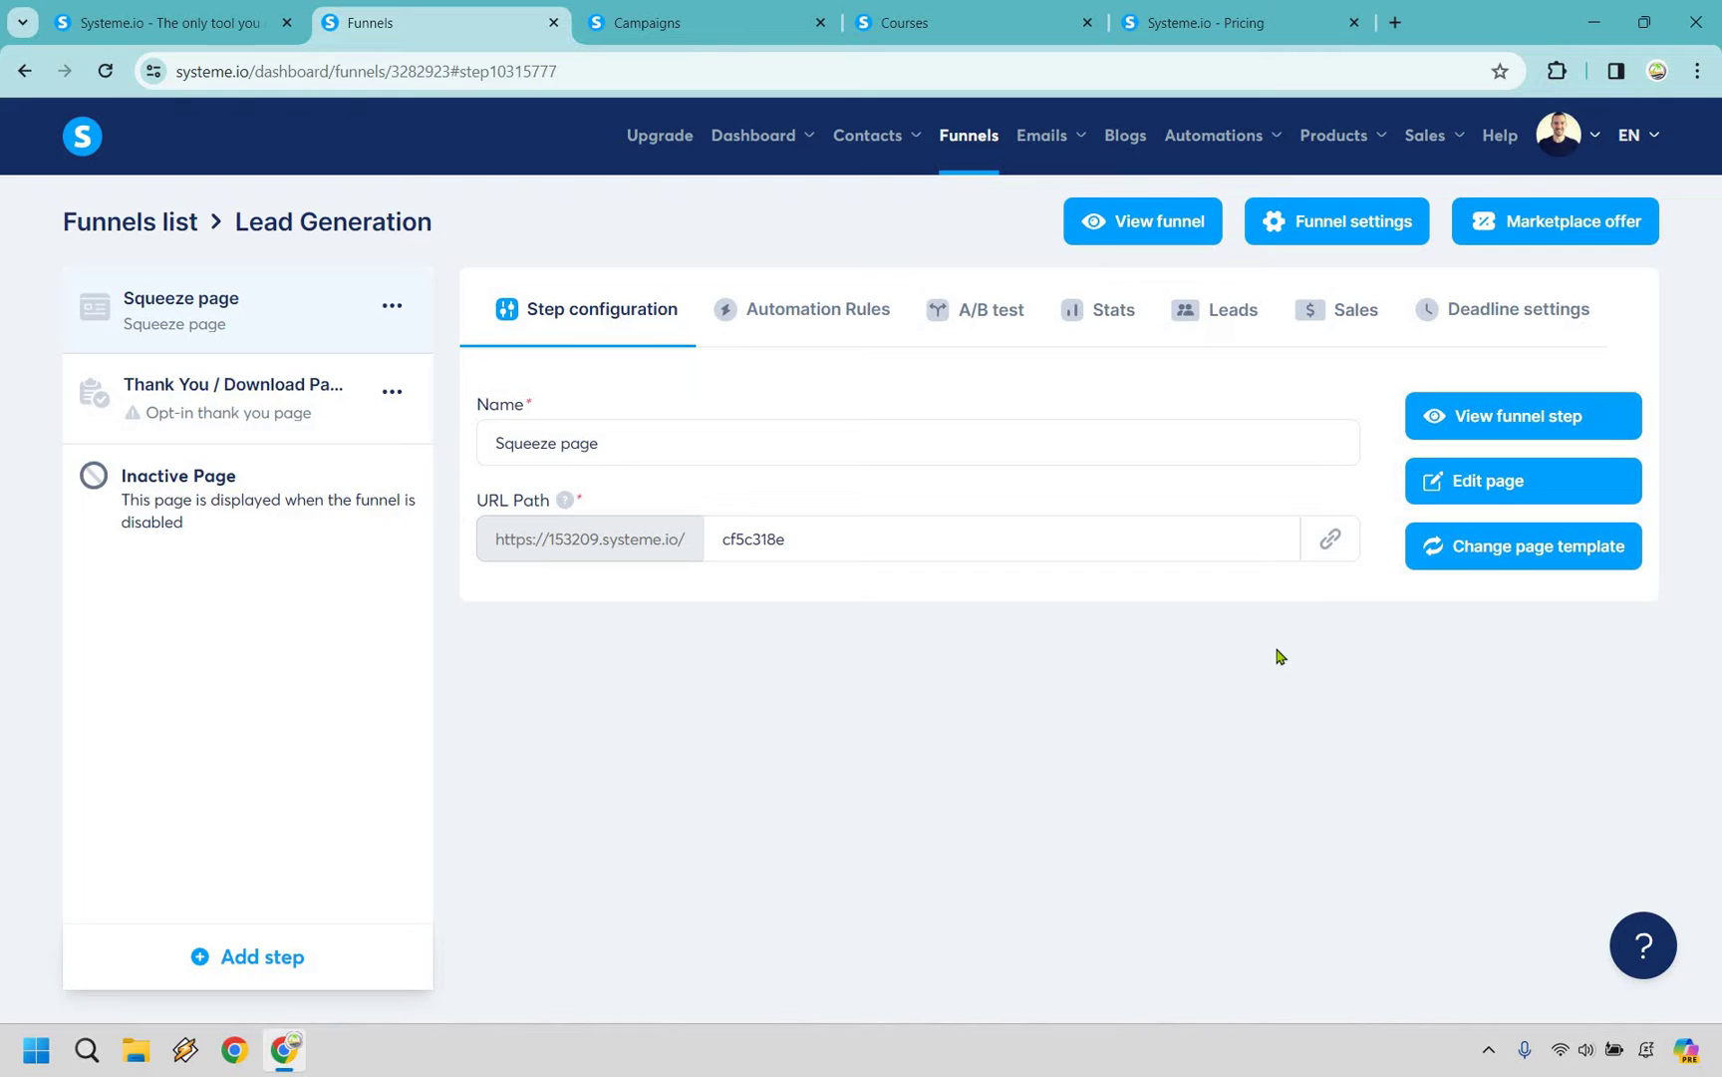
Step: Open the squeeze page in the editor and delete the header row with navigation links
left_click(1497, 486)
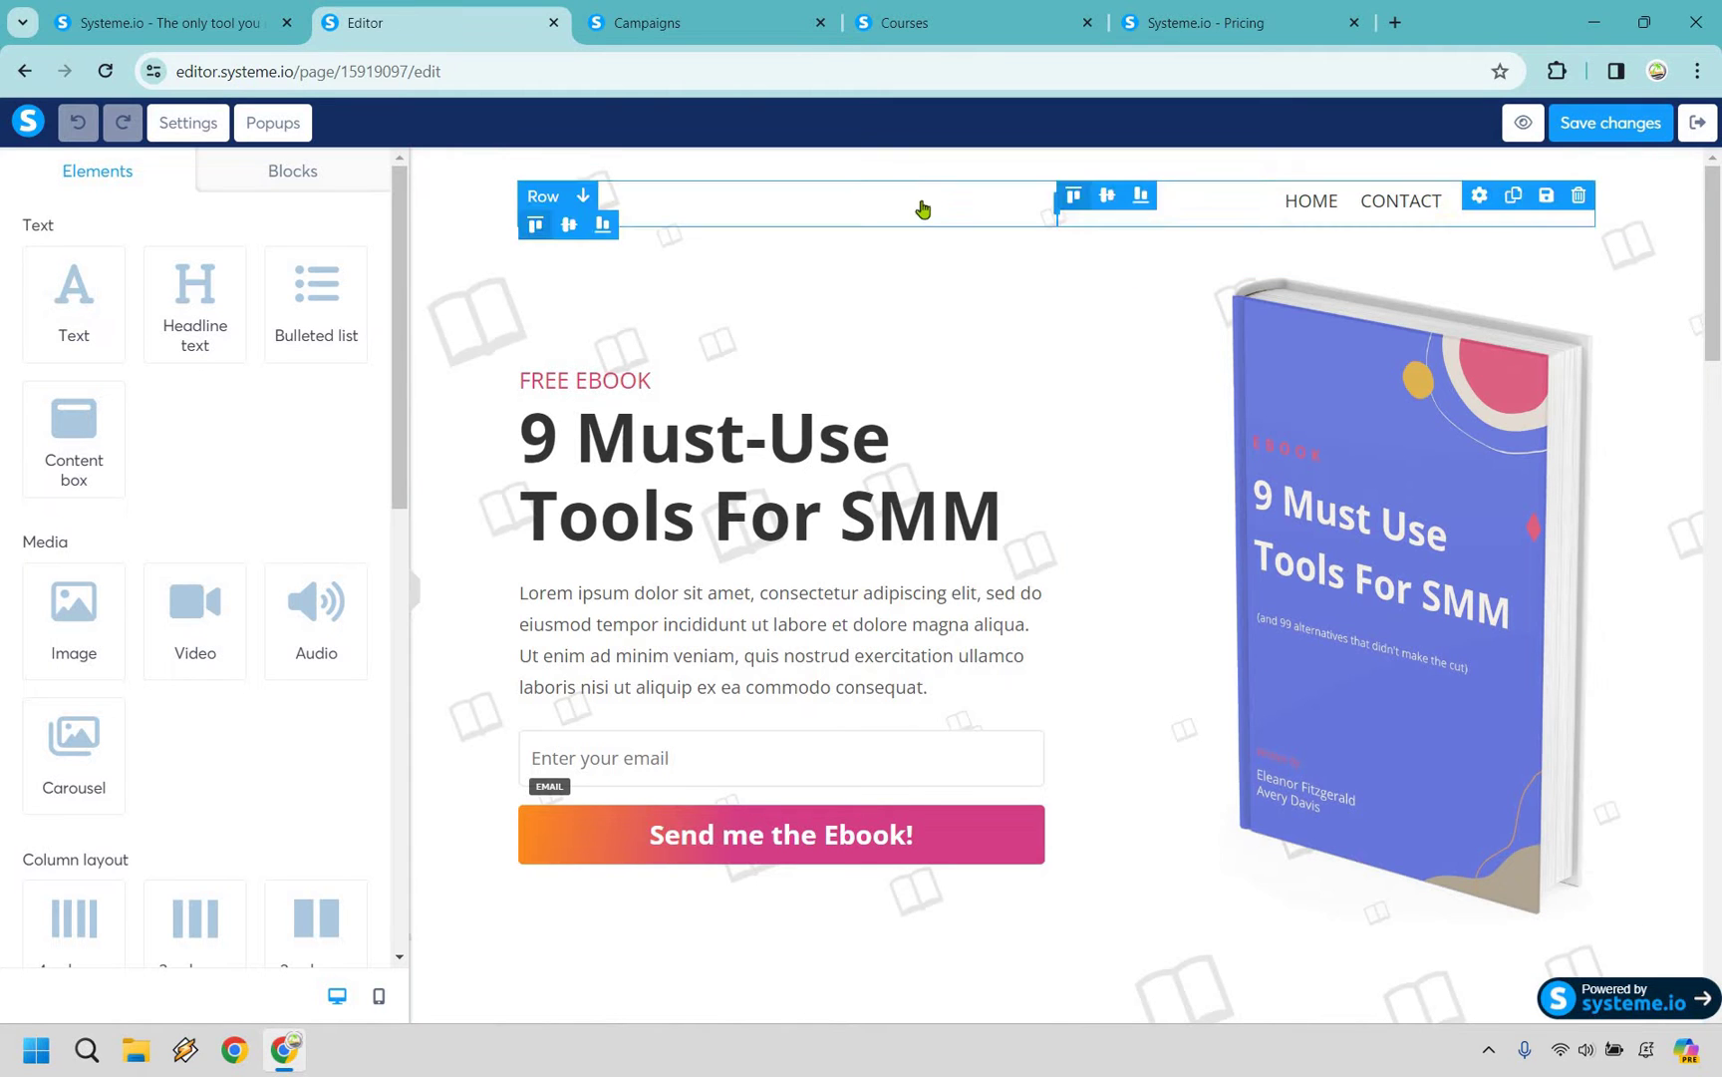
left_click(942, 211)
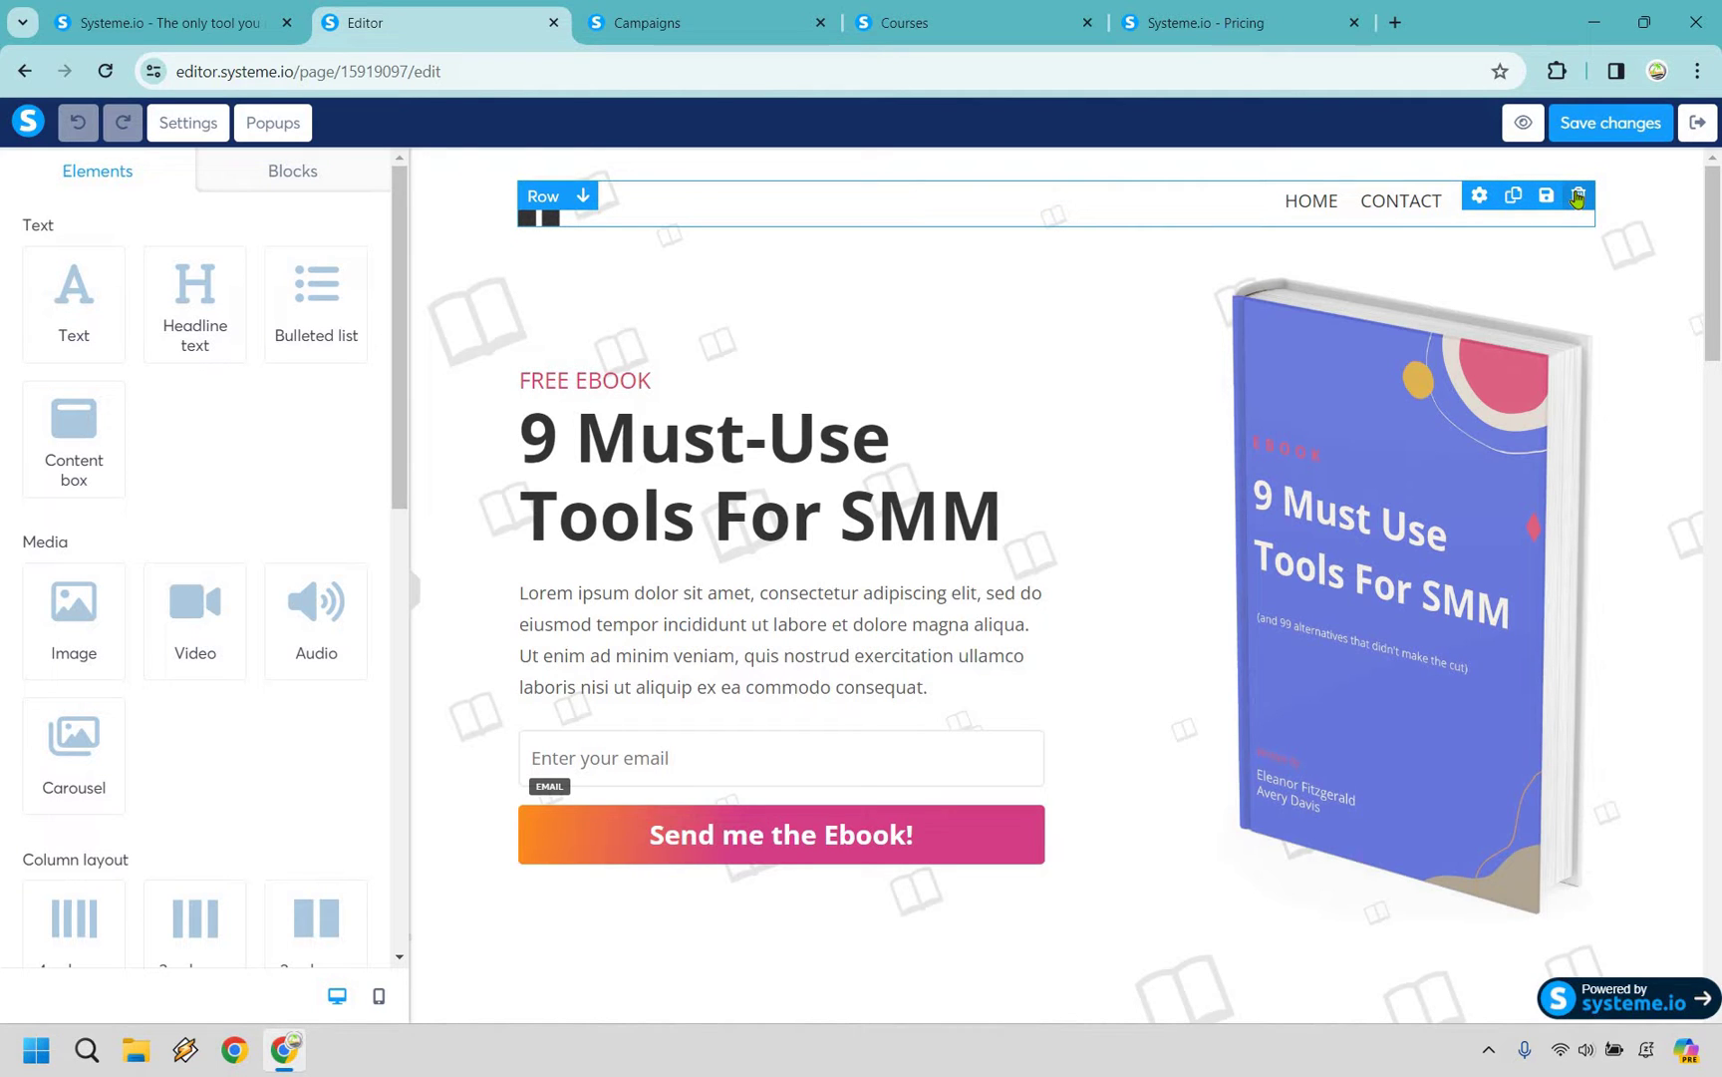
left_click(1578, 196)
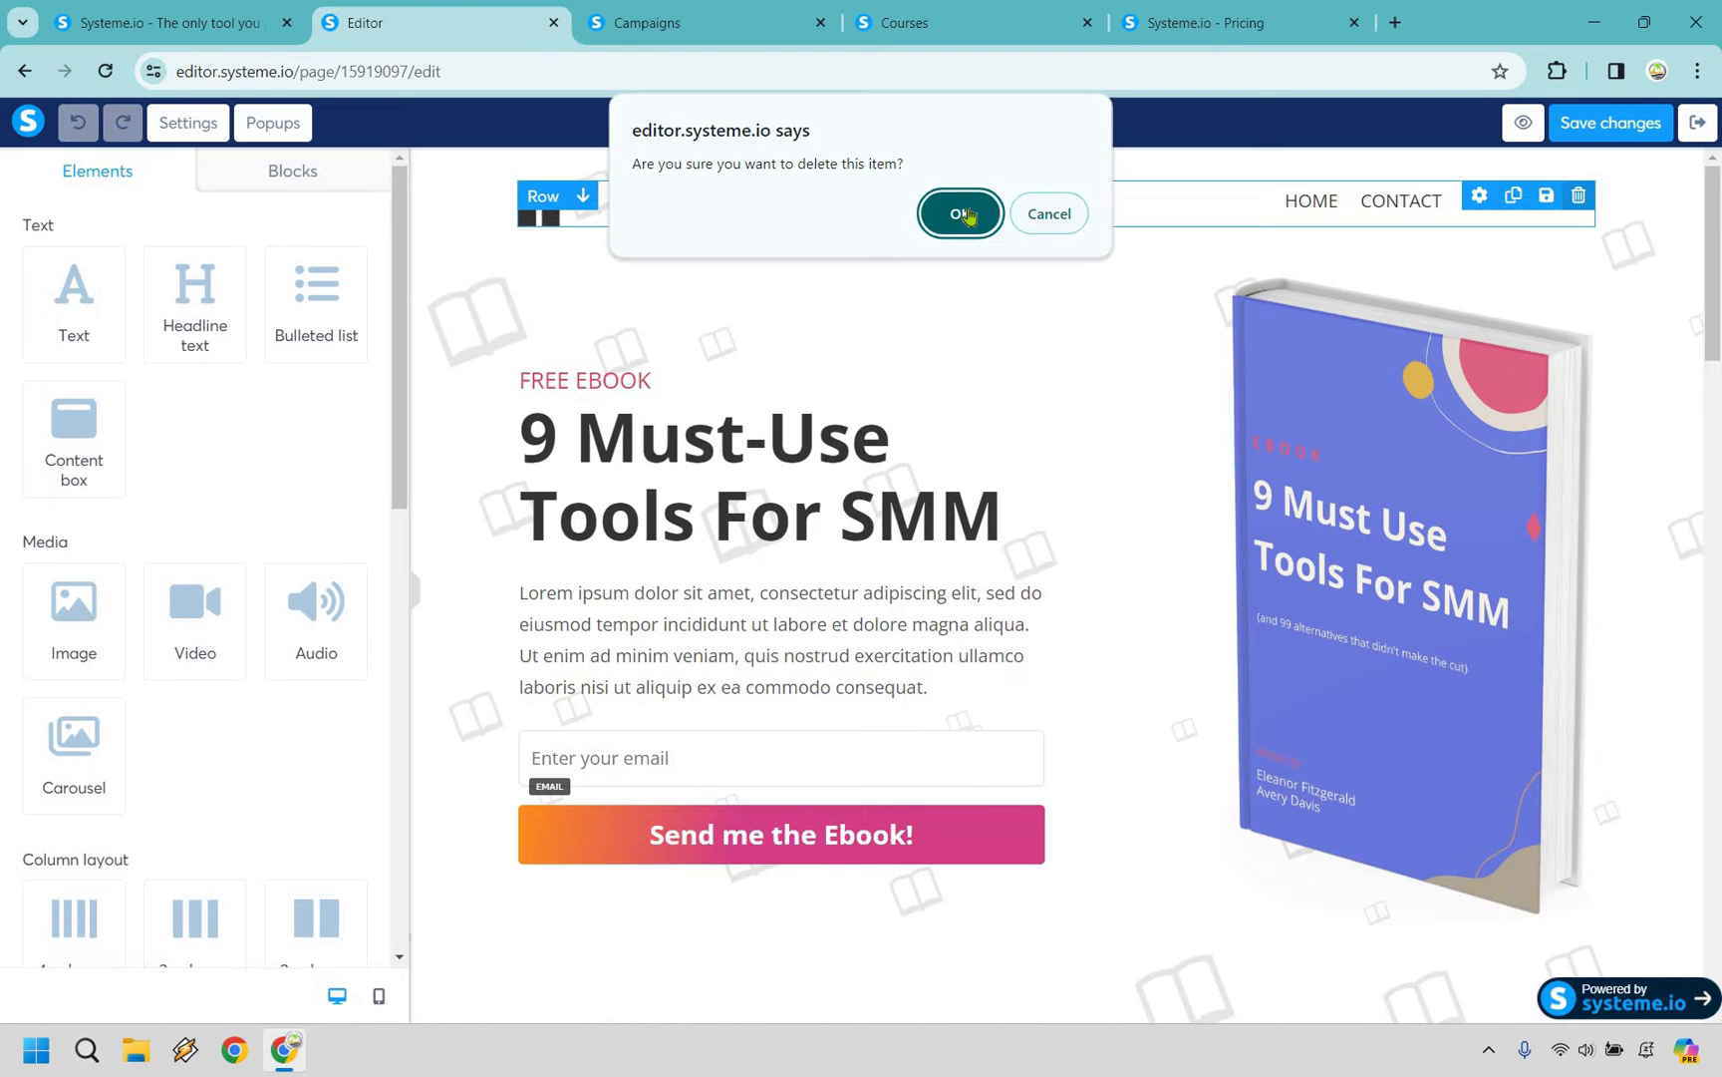
key("Return")
scroll(1510, 444, "down", 6)
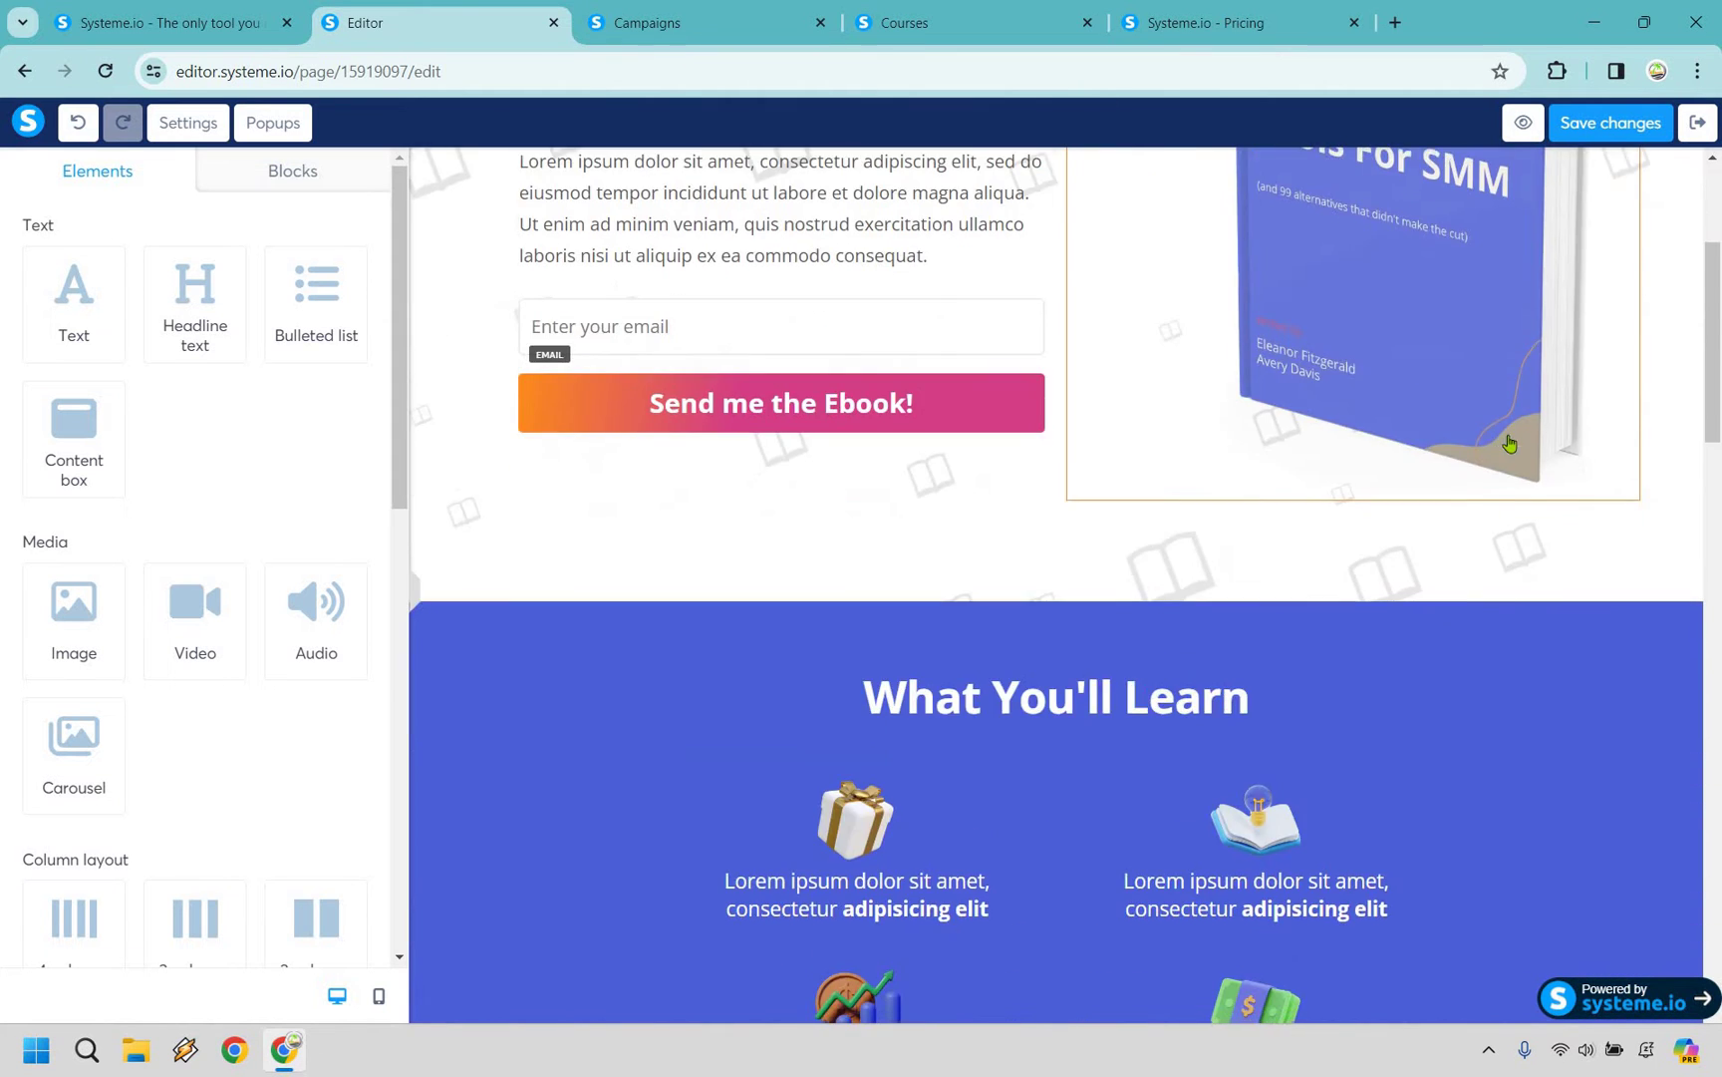
scroll(1510, 443, "down", 14)
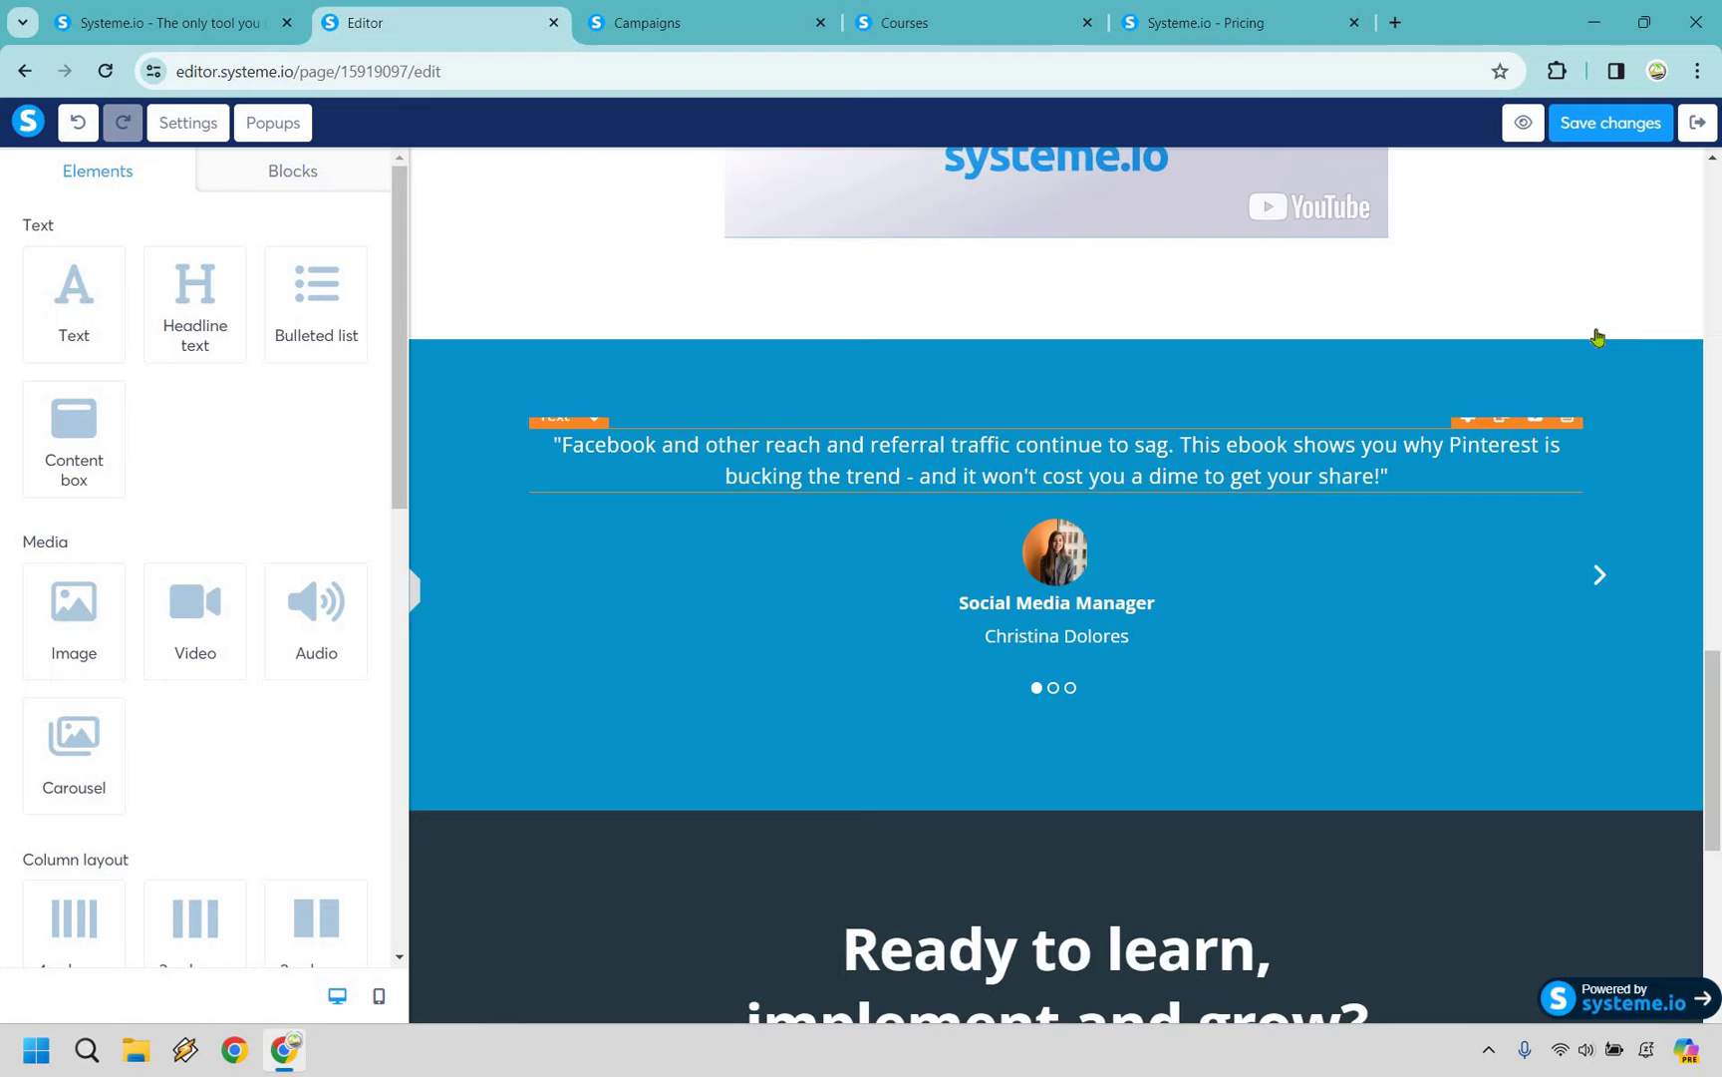
scroll(1672, 209, "up", 8)
Step: Delete the We did the research section, the Ready to learn row and the empty section
left_click(1687, 184)
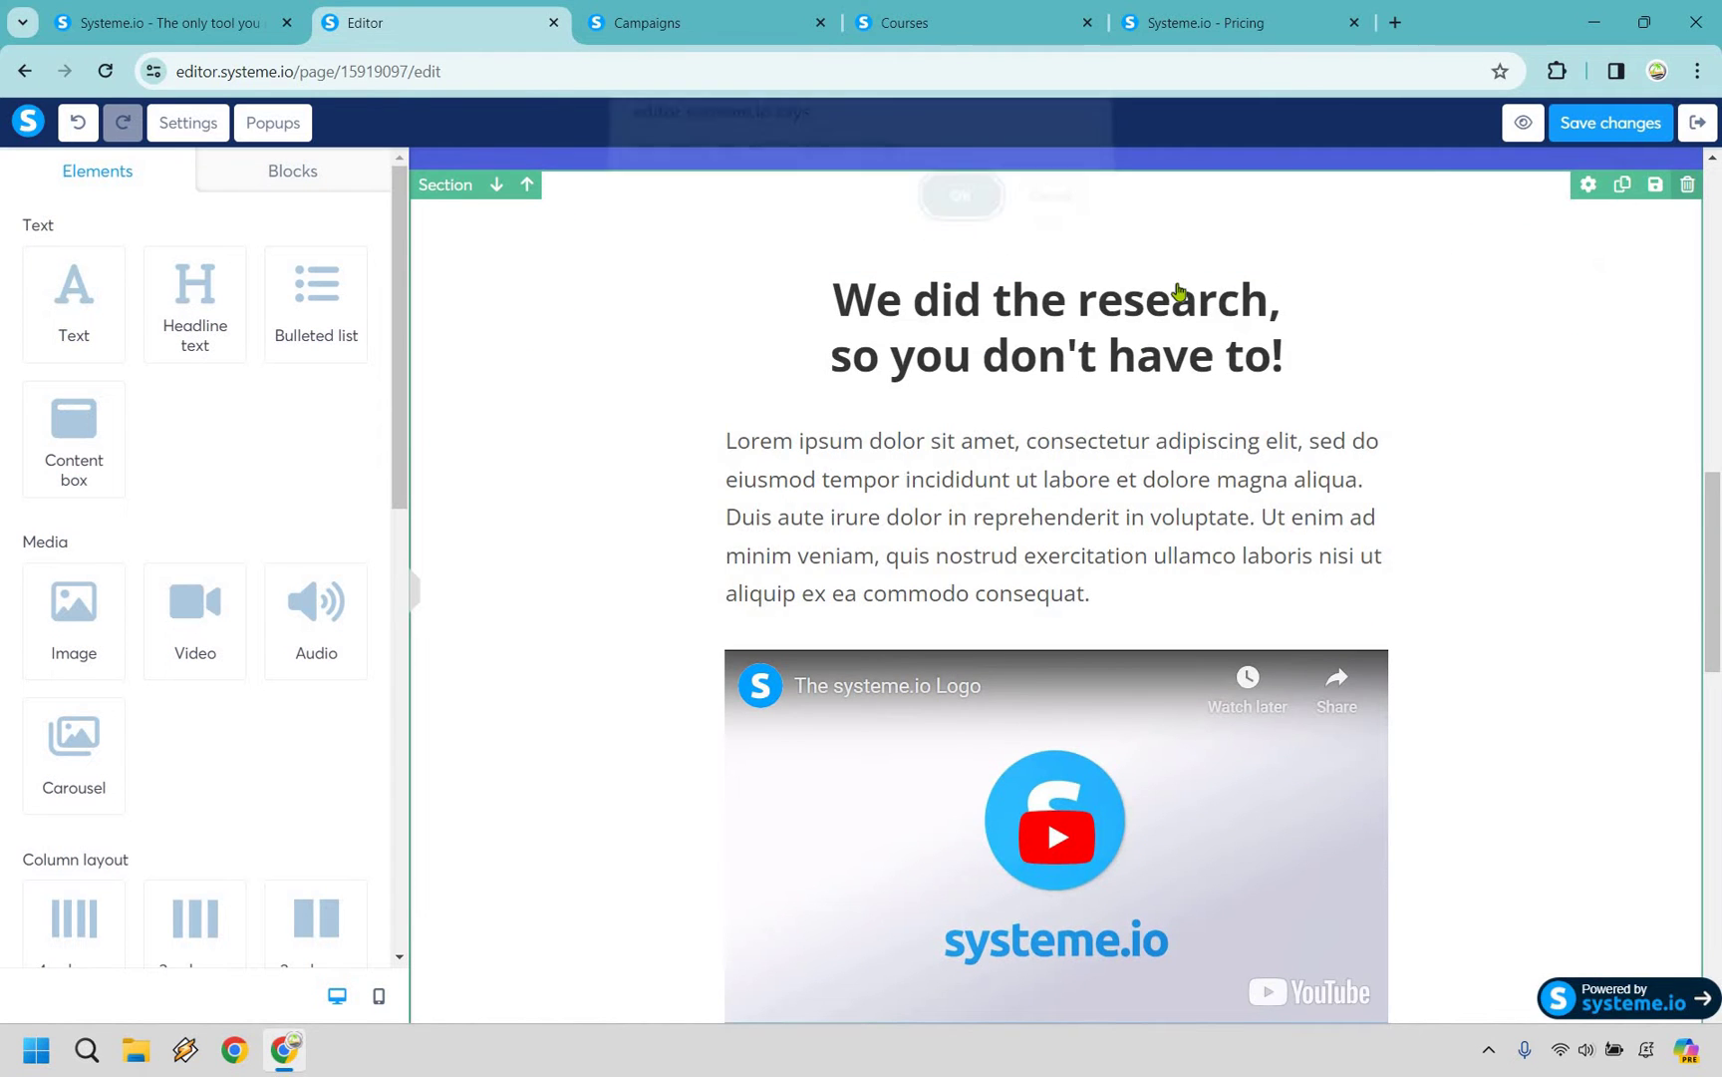
key("Return")
scroll(1476, 369, "down", 5)
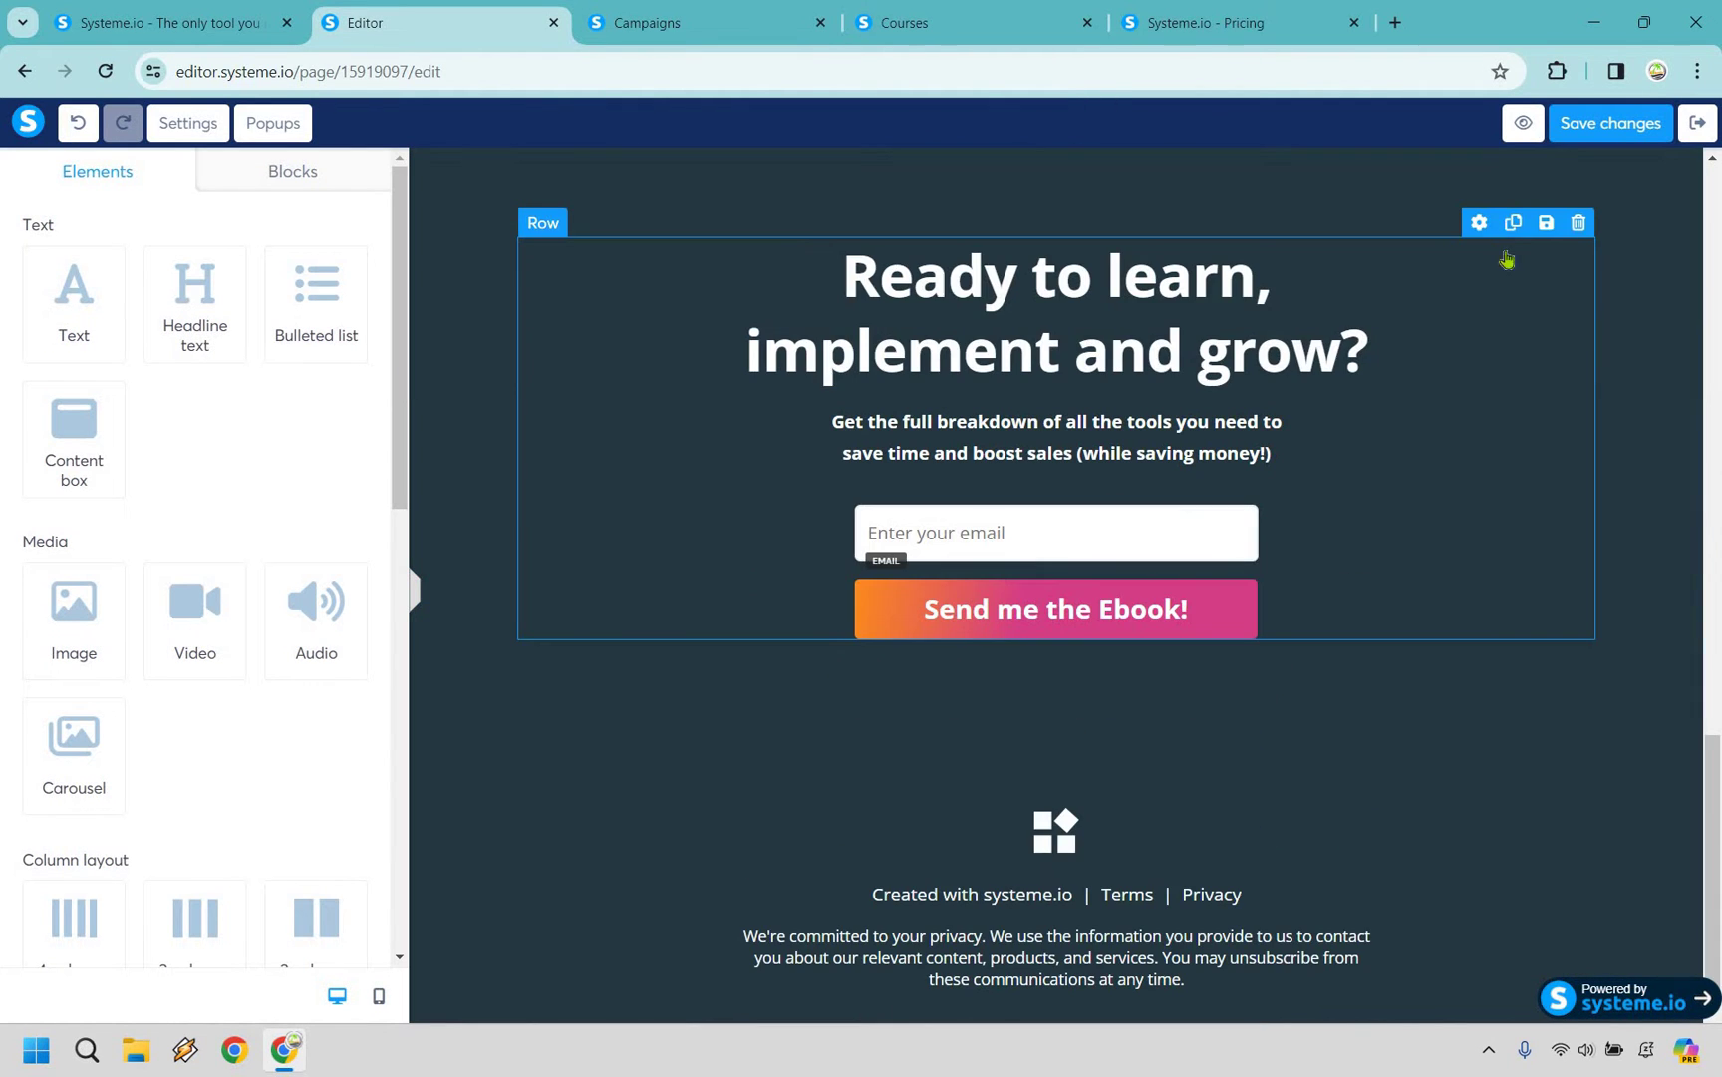
left_click(1579, 222)
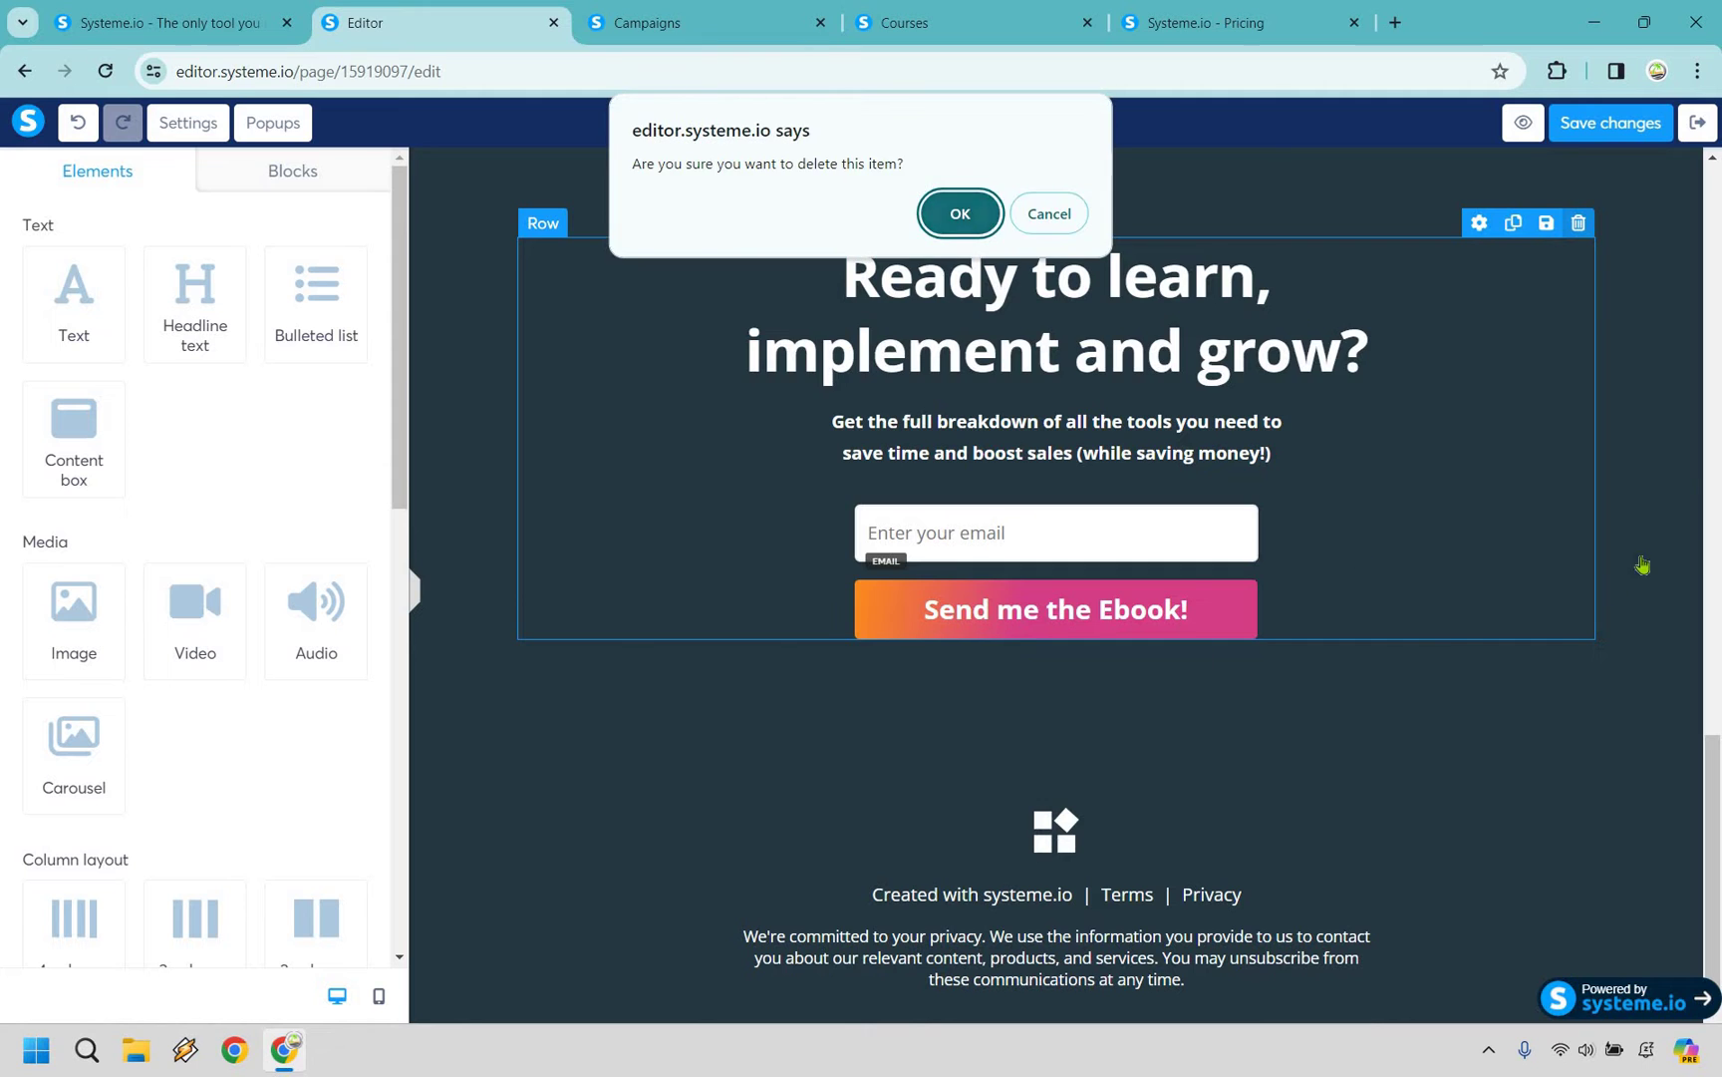
key("Return")
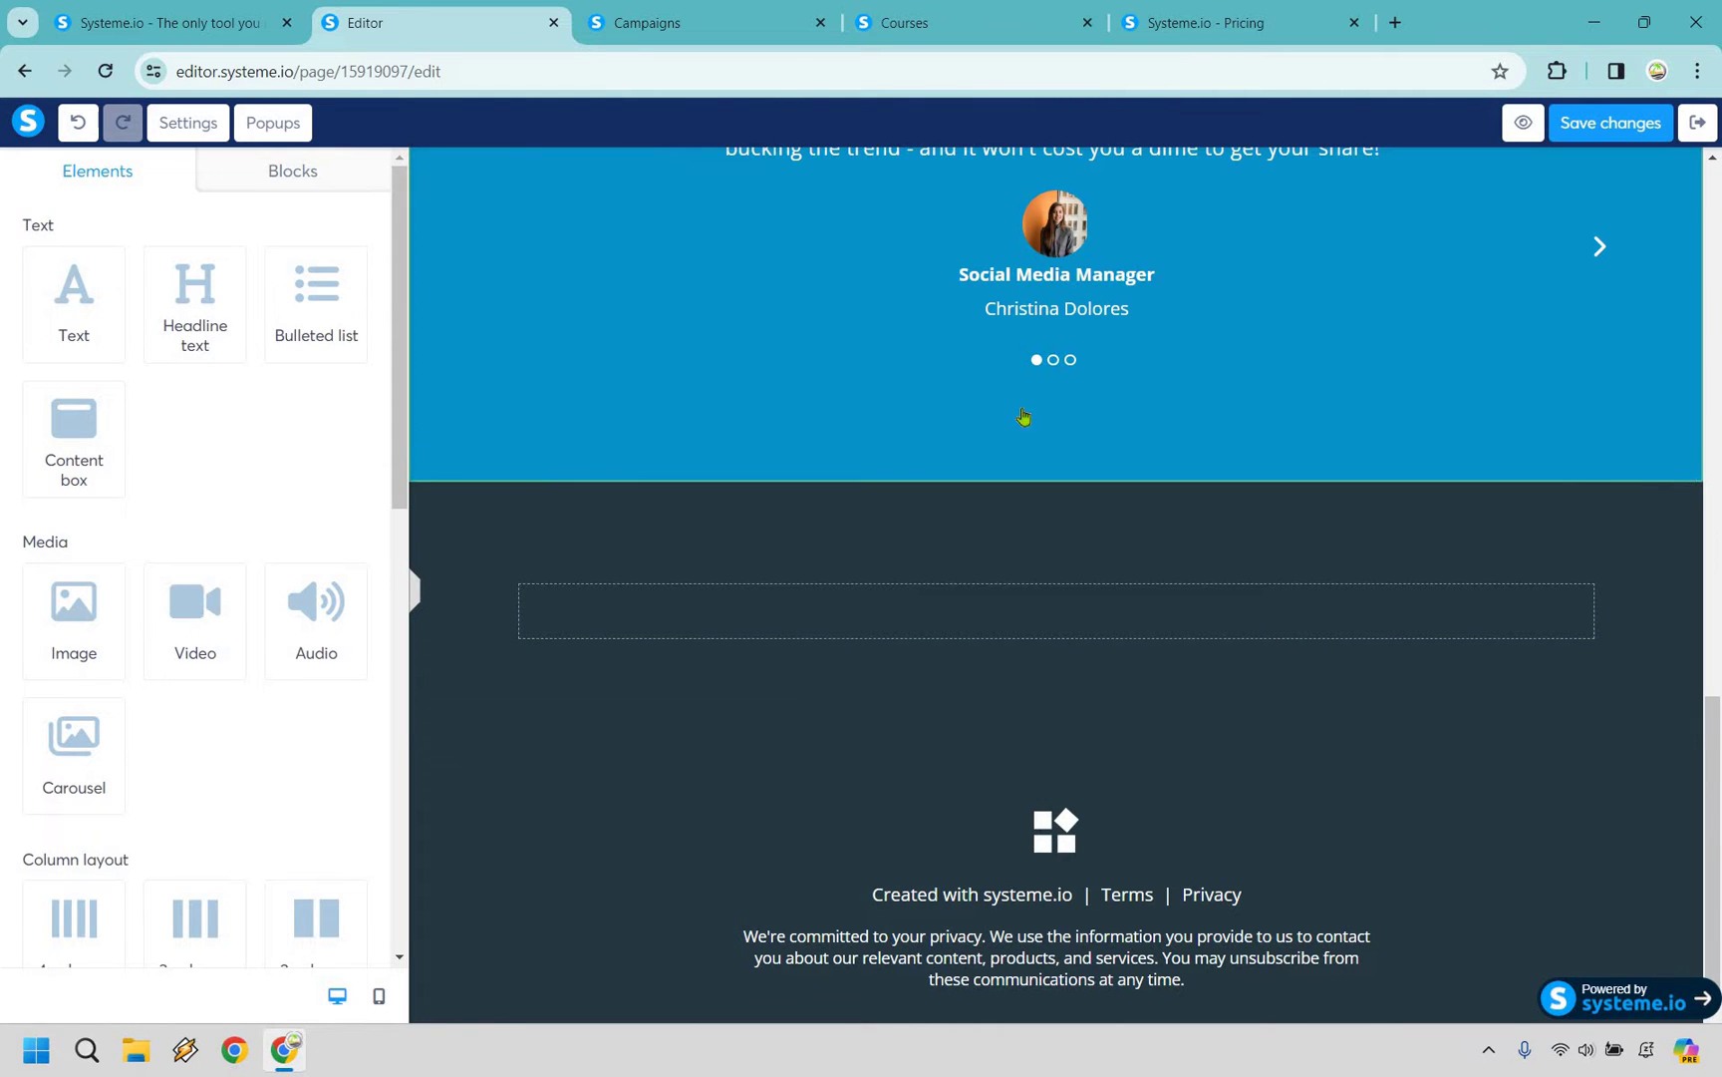
left_click(1687, 468)
key("Return")
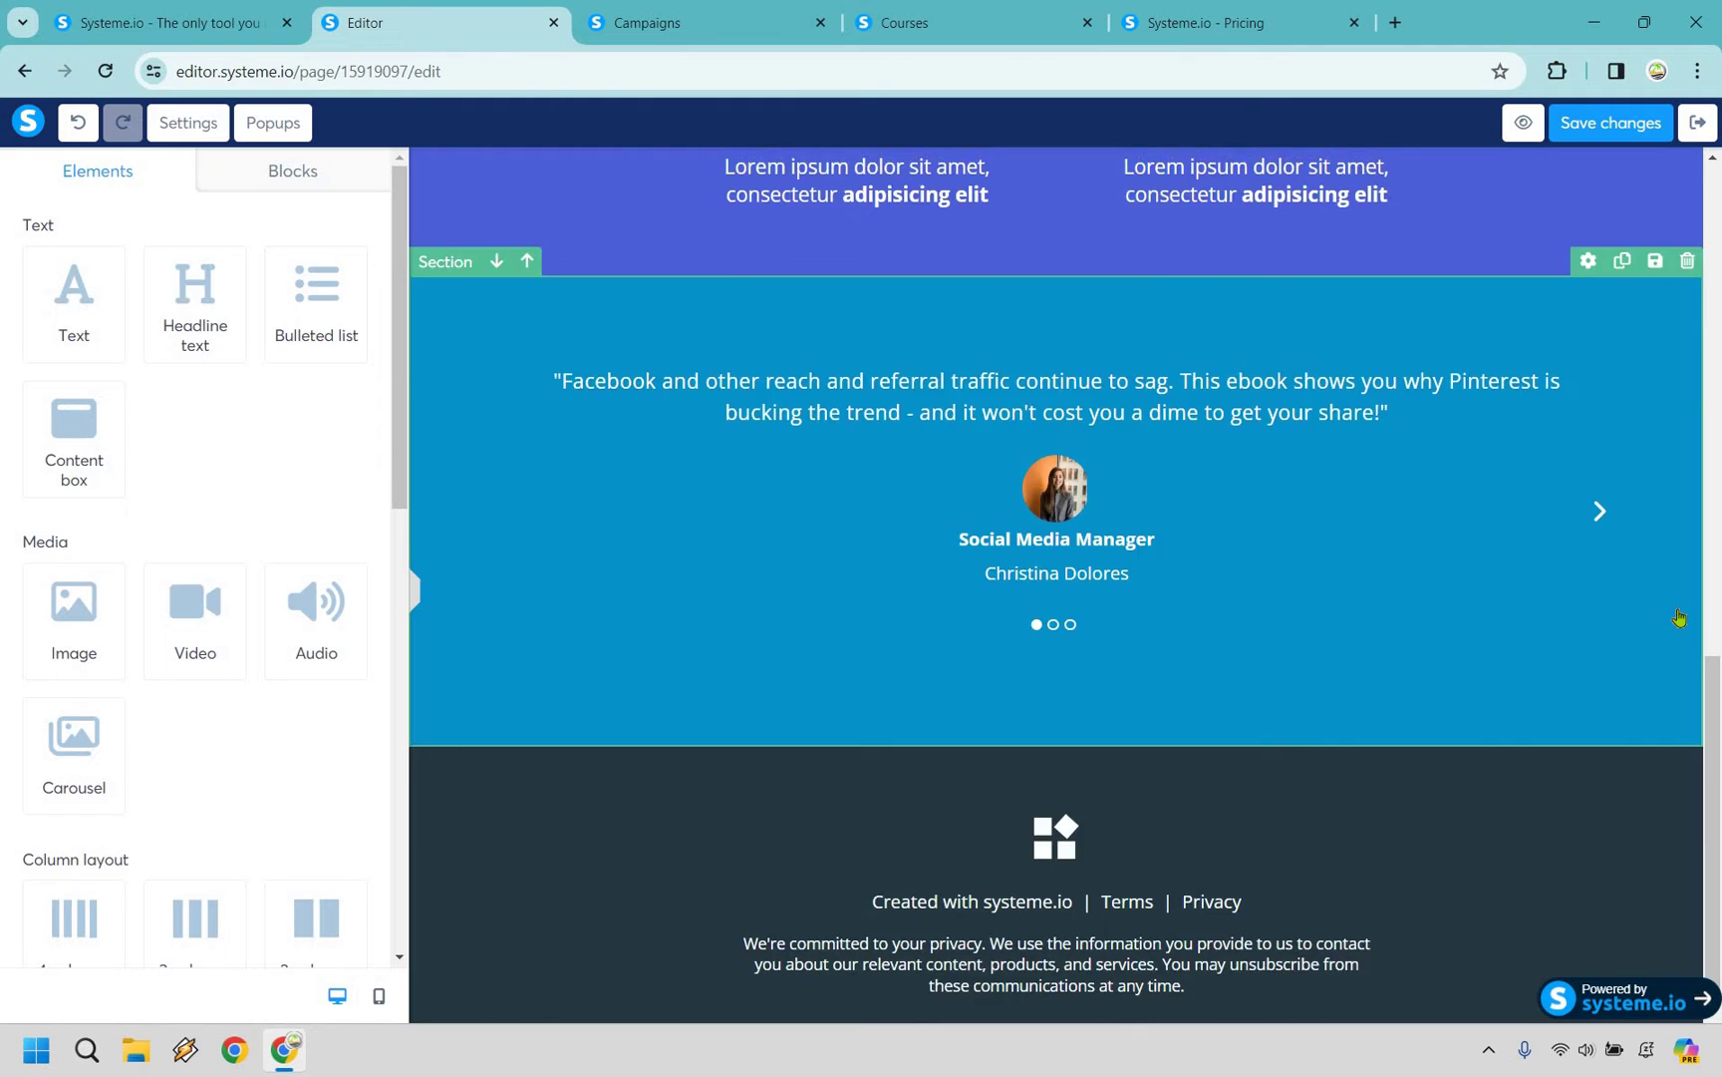
Step: Delete the testimonial and What You'll Learn sections, leaving the ebook hero above the footer
scroll(1405, 511, "up", 3)
left_click(1687, 590)
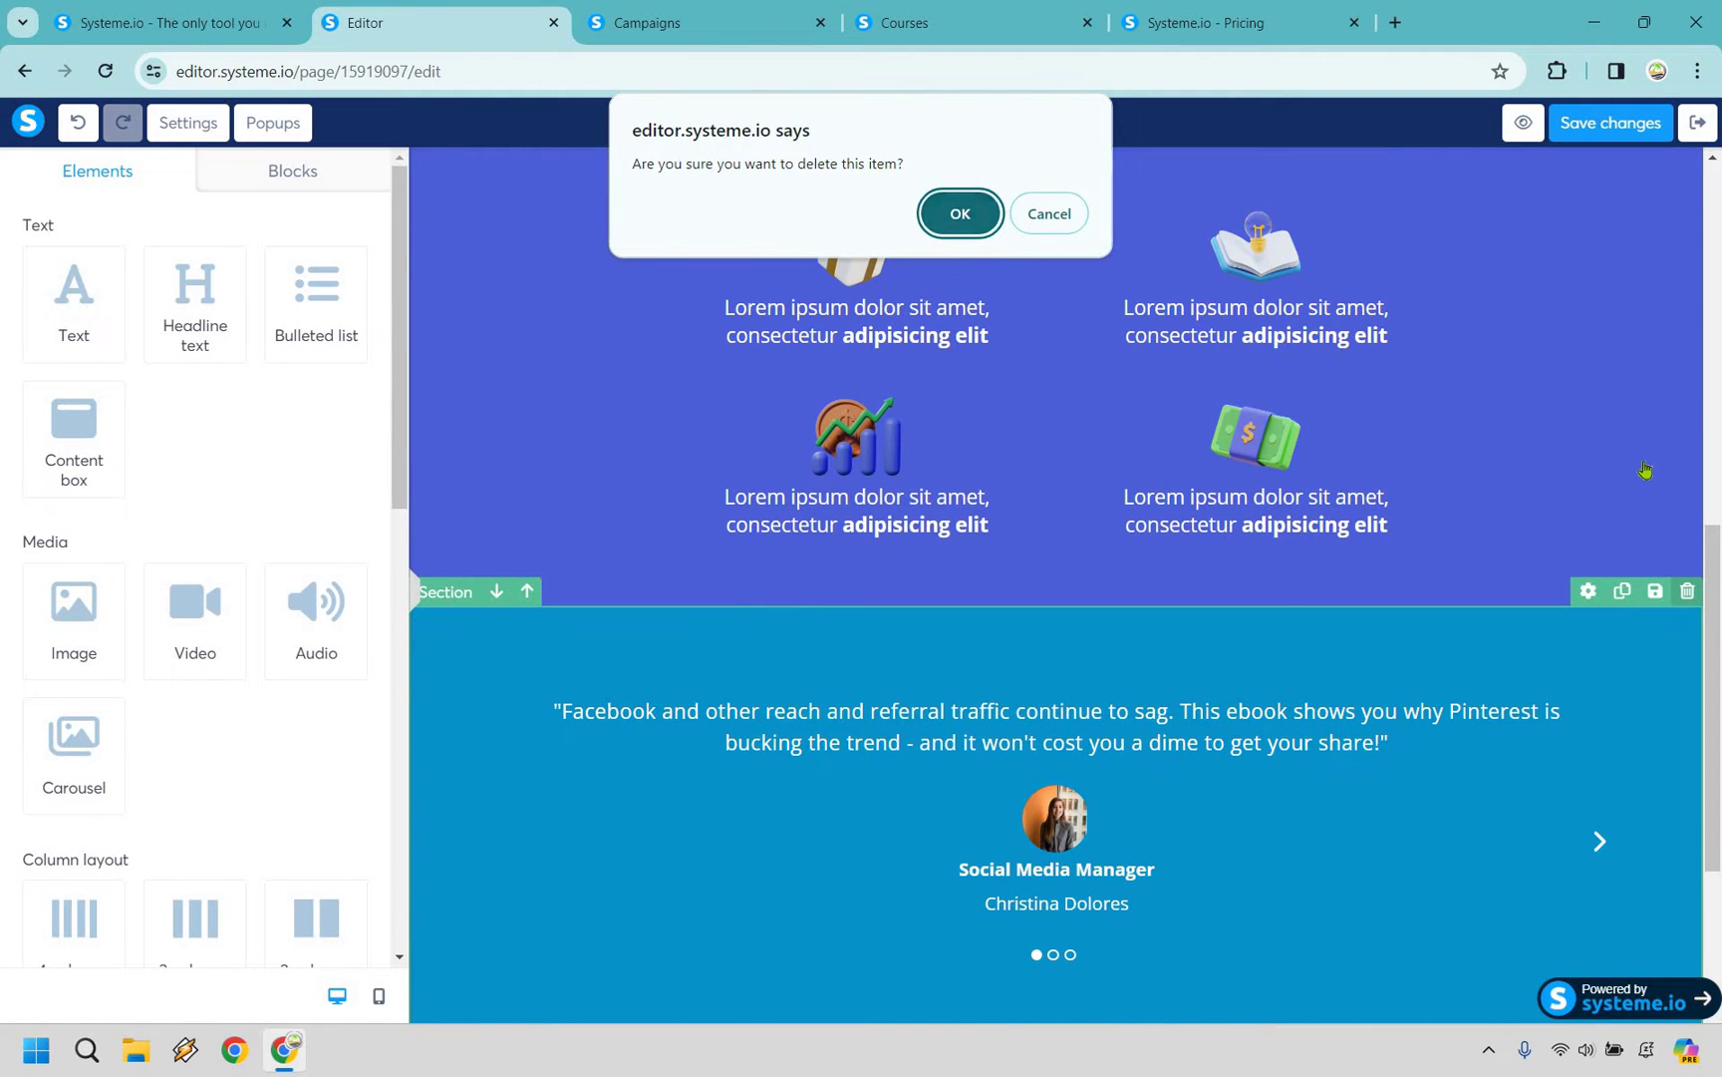
key("Return")
scroll(1691, 406, "up", 3)
left_click(1688, 401)
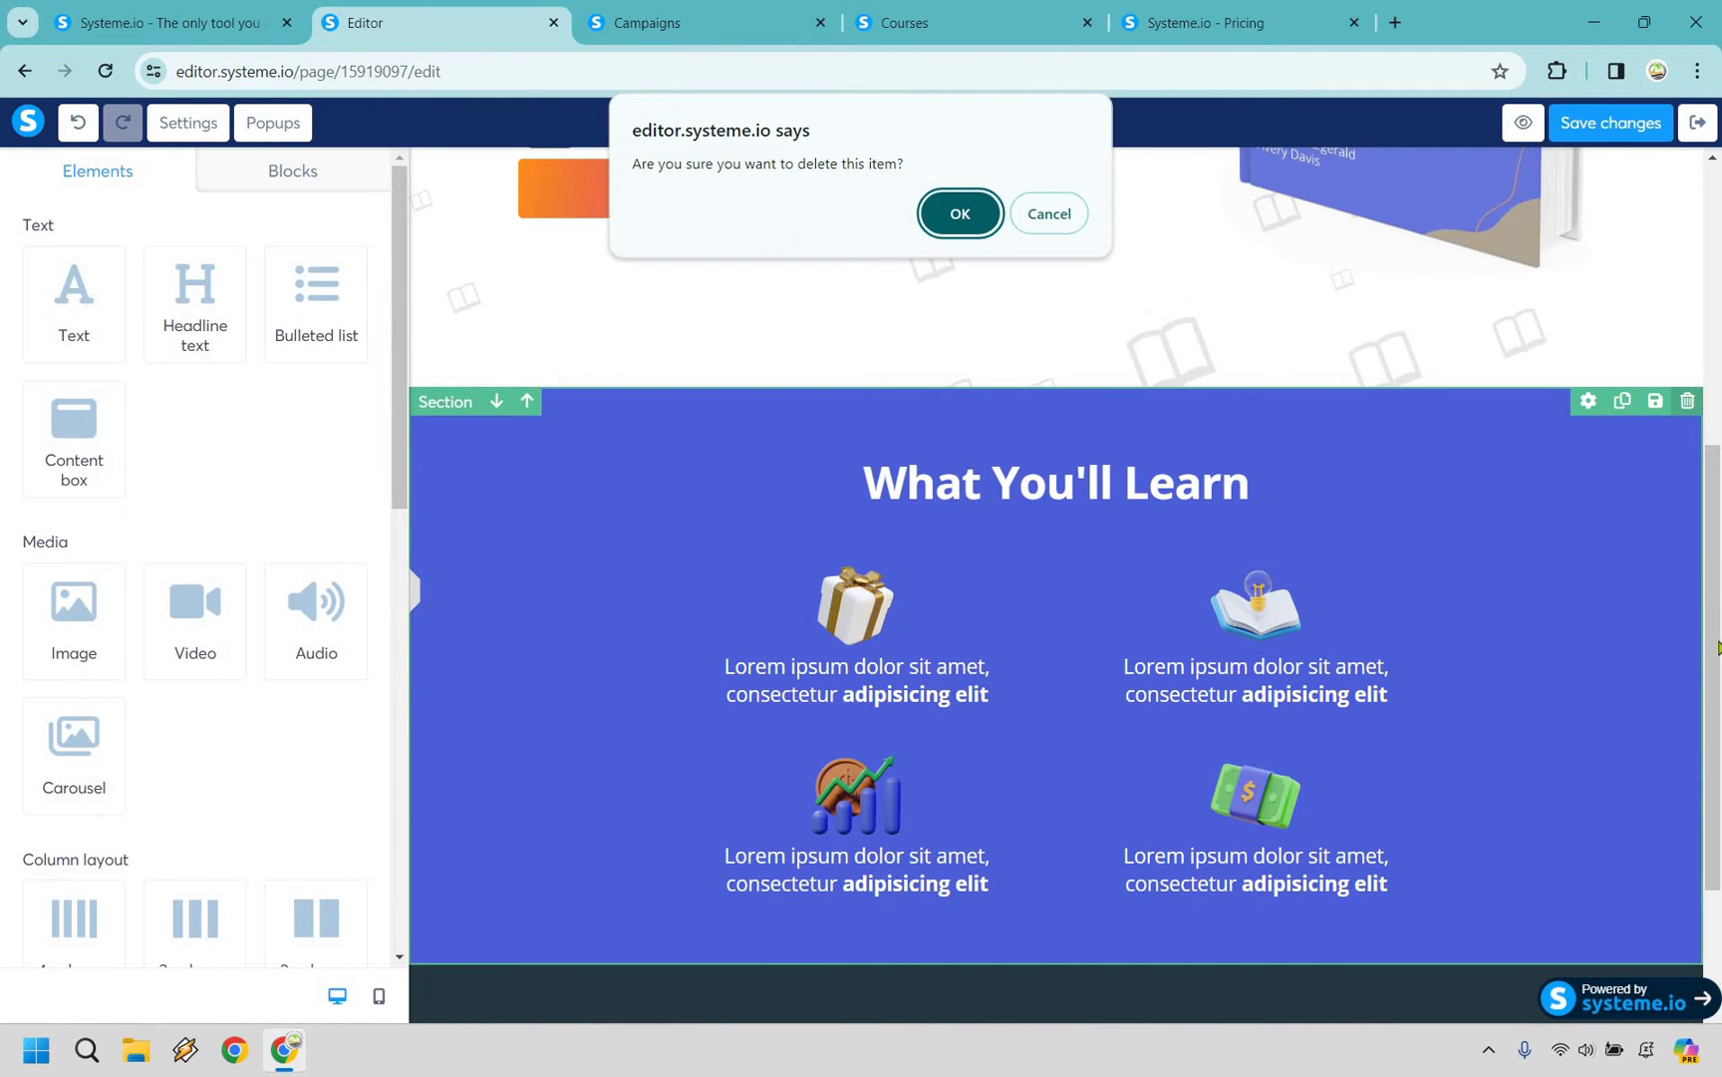
key("Return")
scroll(1695, 615, "up", 3)
scroll(1691, 618, "down", 2)
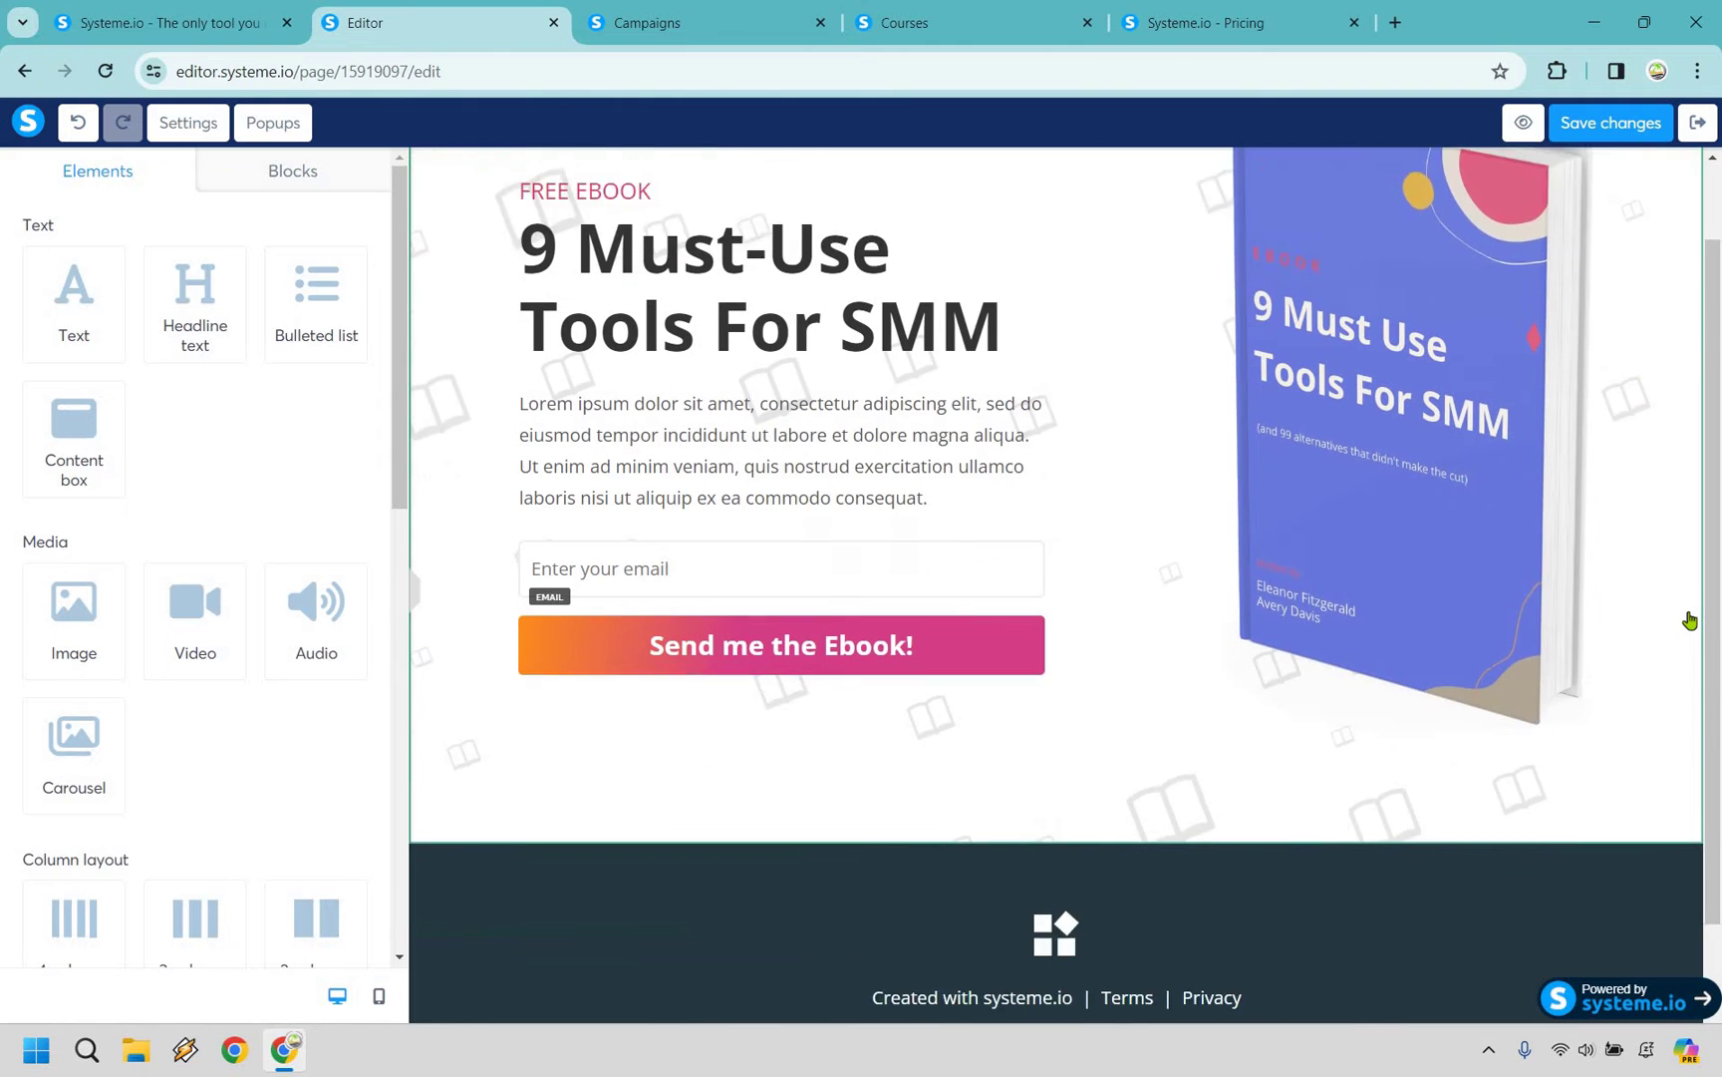
scroll(1690, 620, "up", 2)
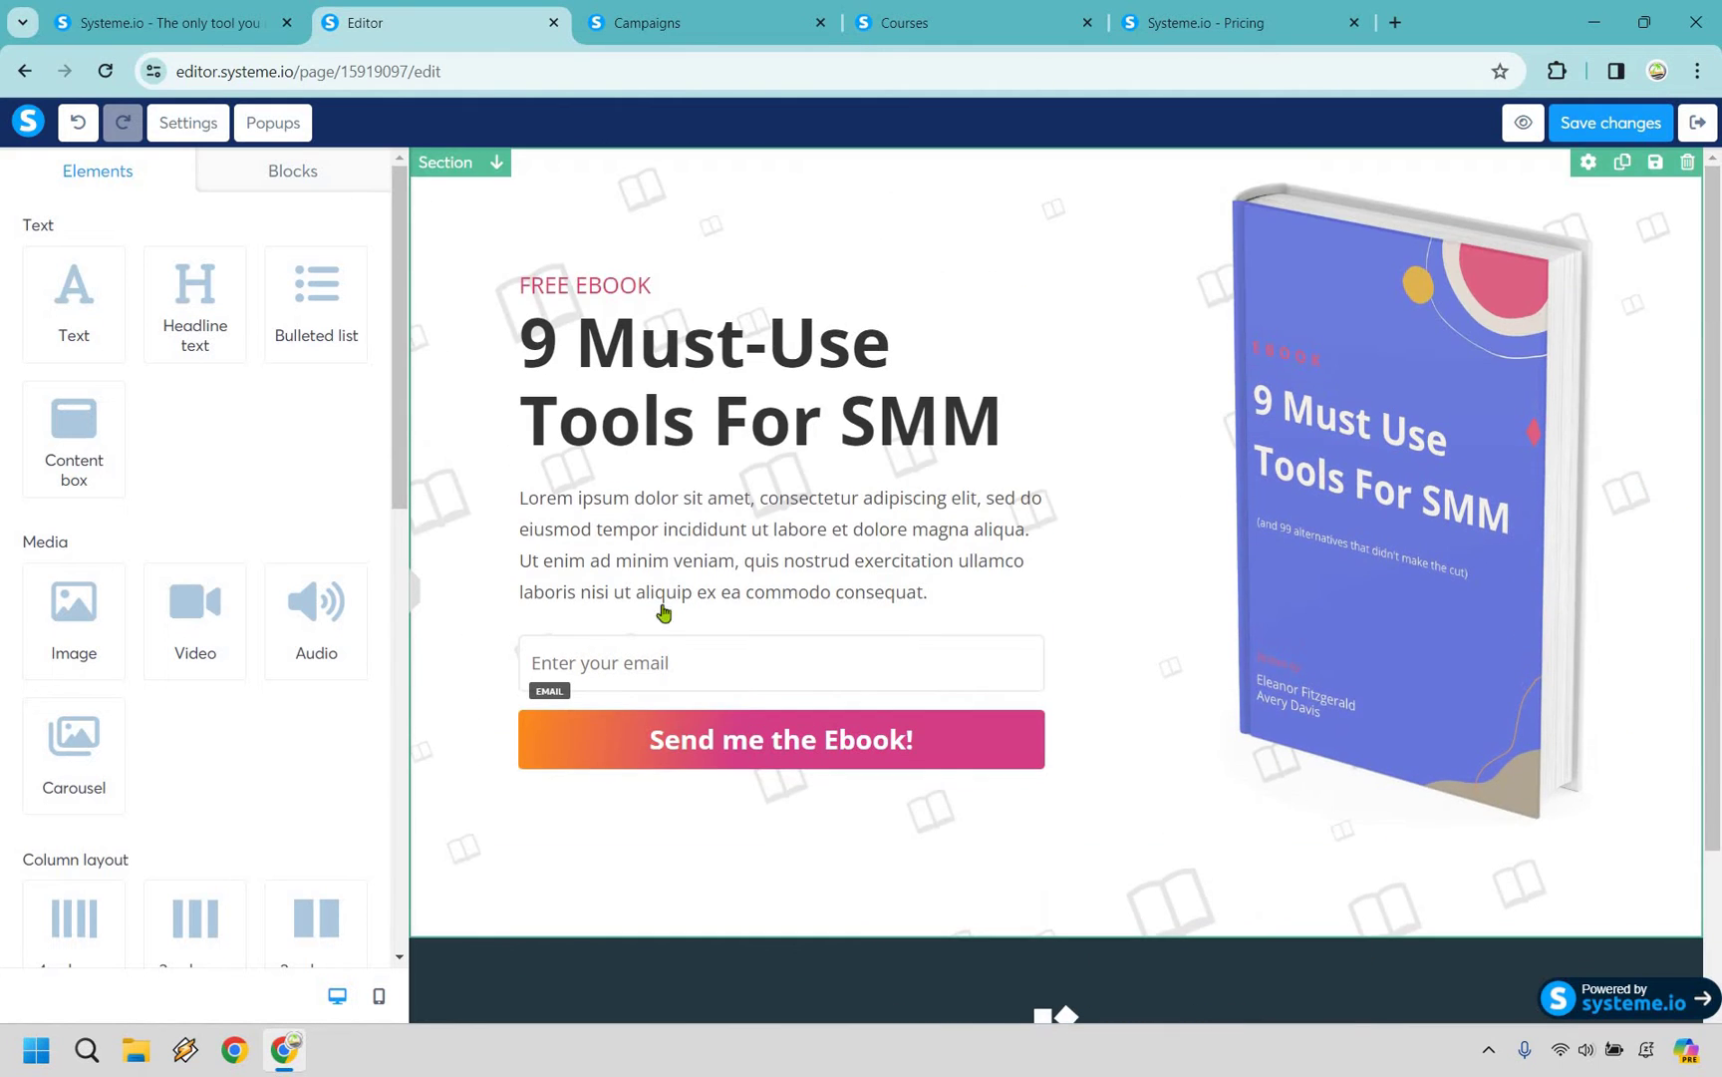
Step: Replace the main headline text with 'Social Media Cheatsheet'
left_click(1395, 383)
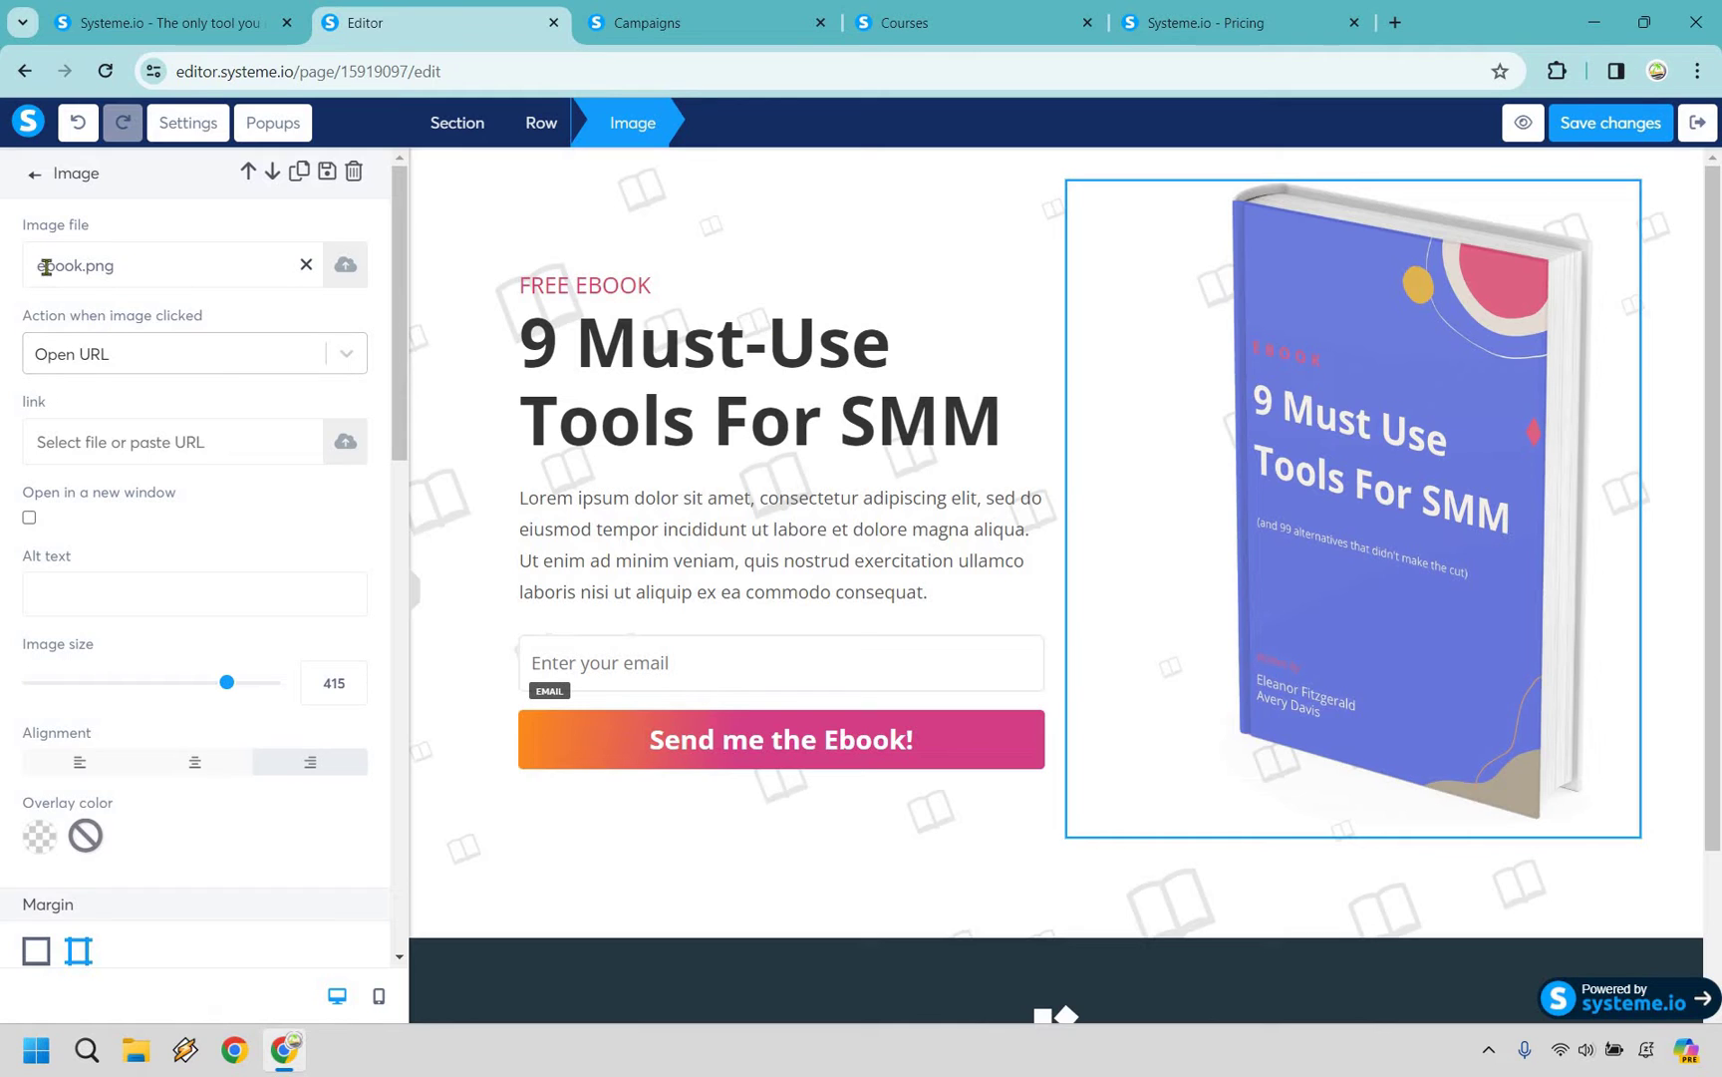
left_click(812, 250)
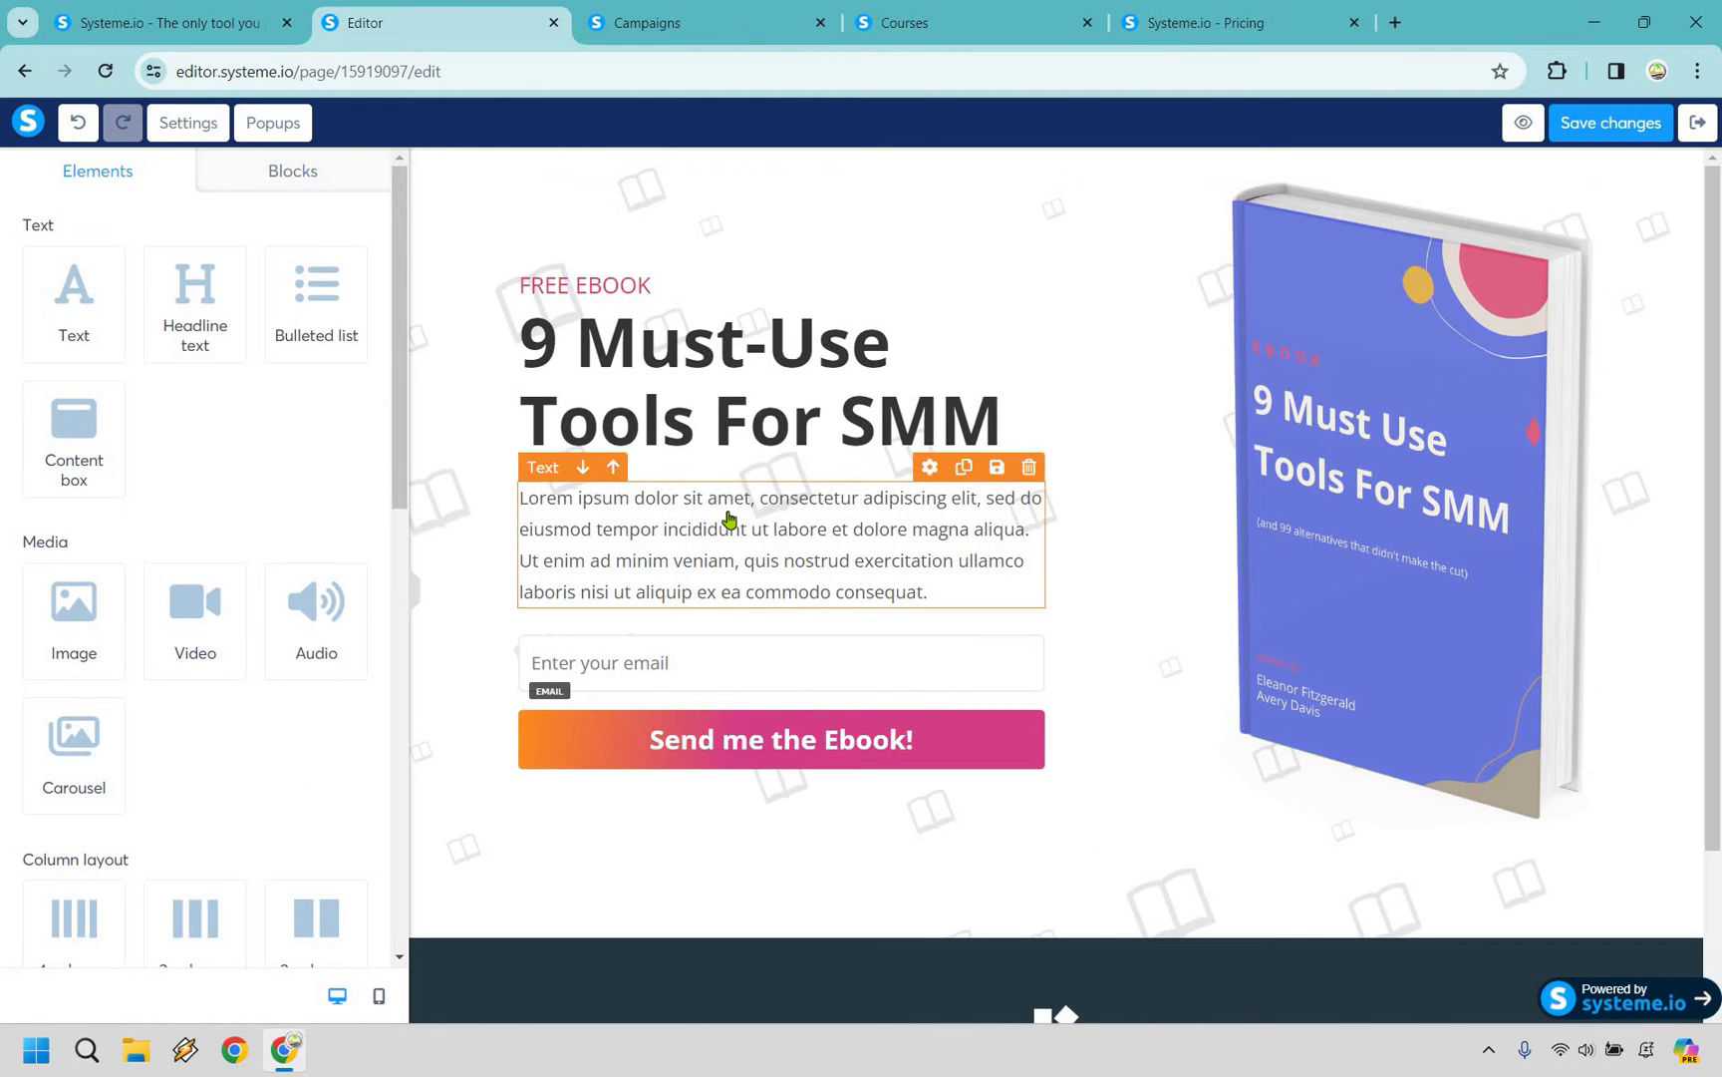
left_click(712, 352)
type("Soc")
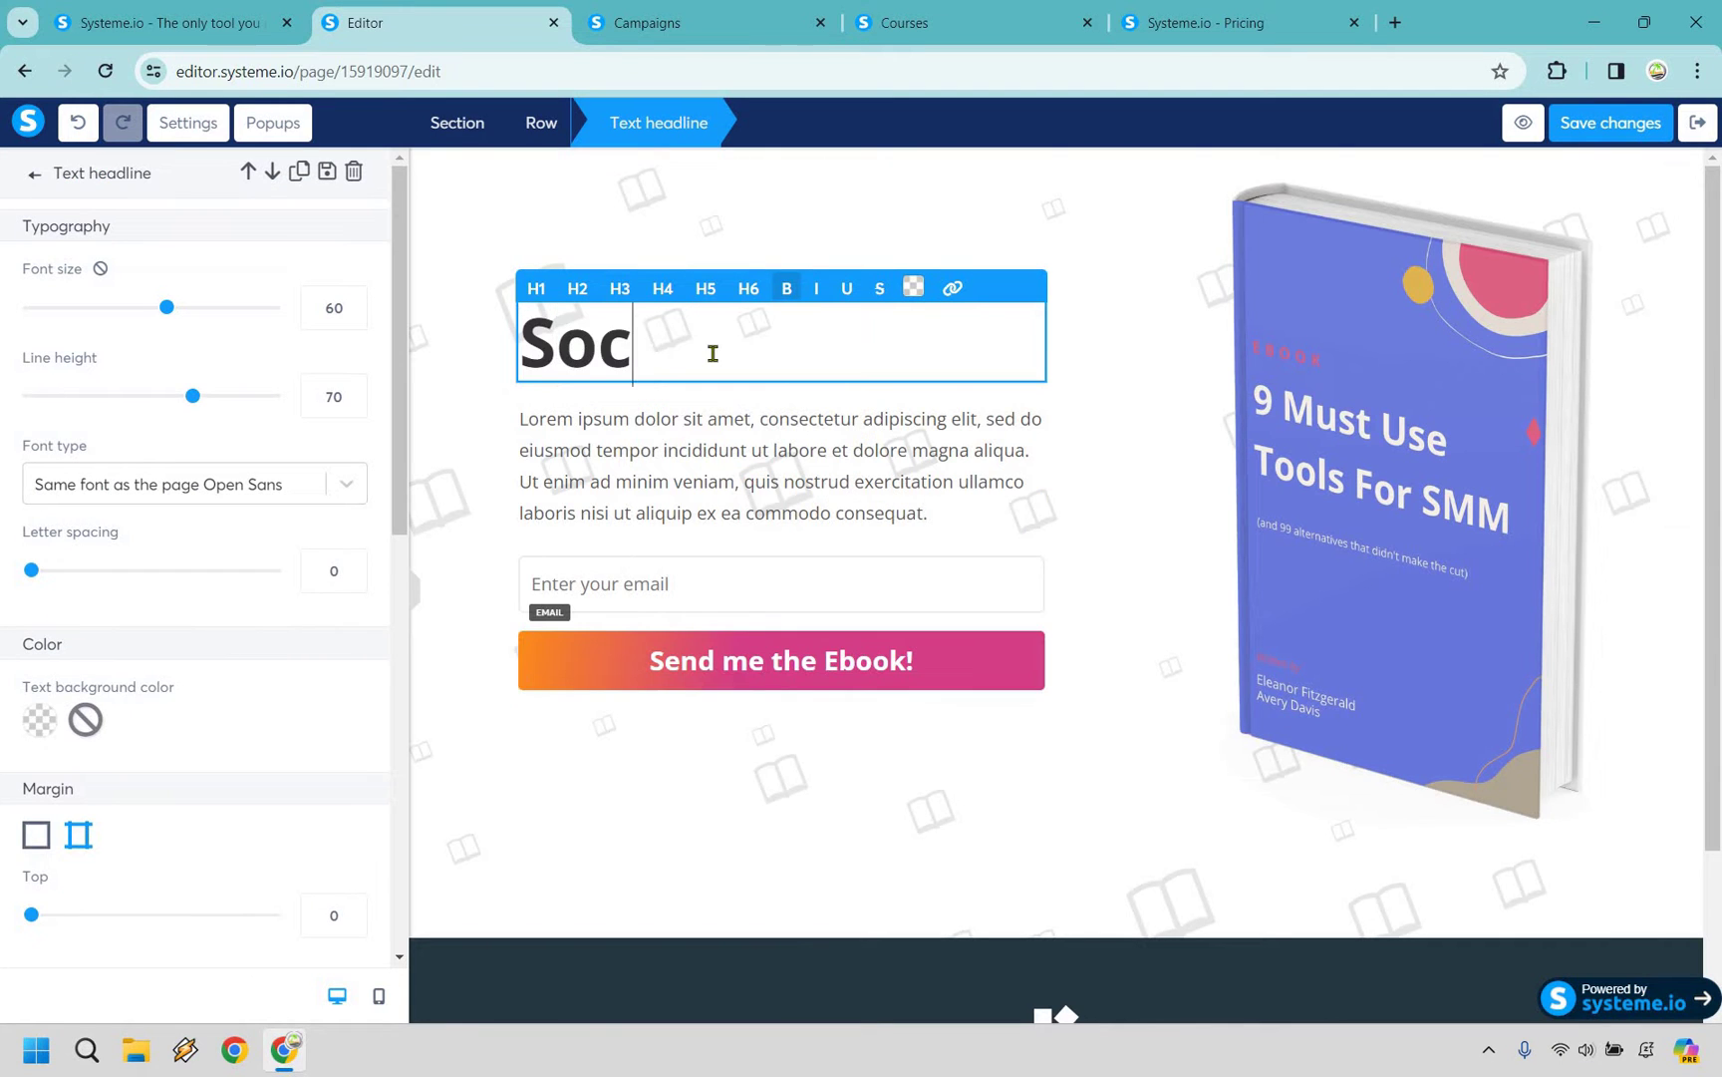
type("ial Media Chg")
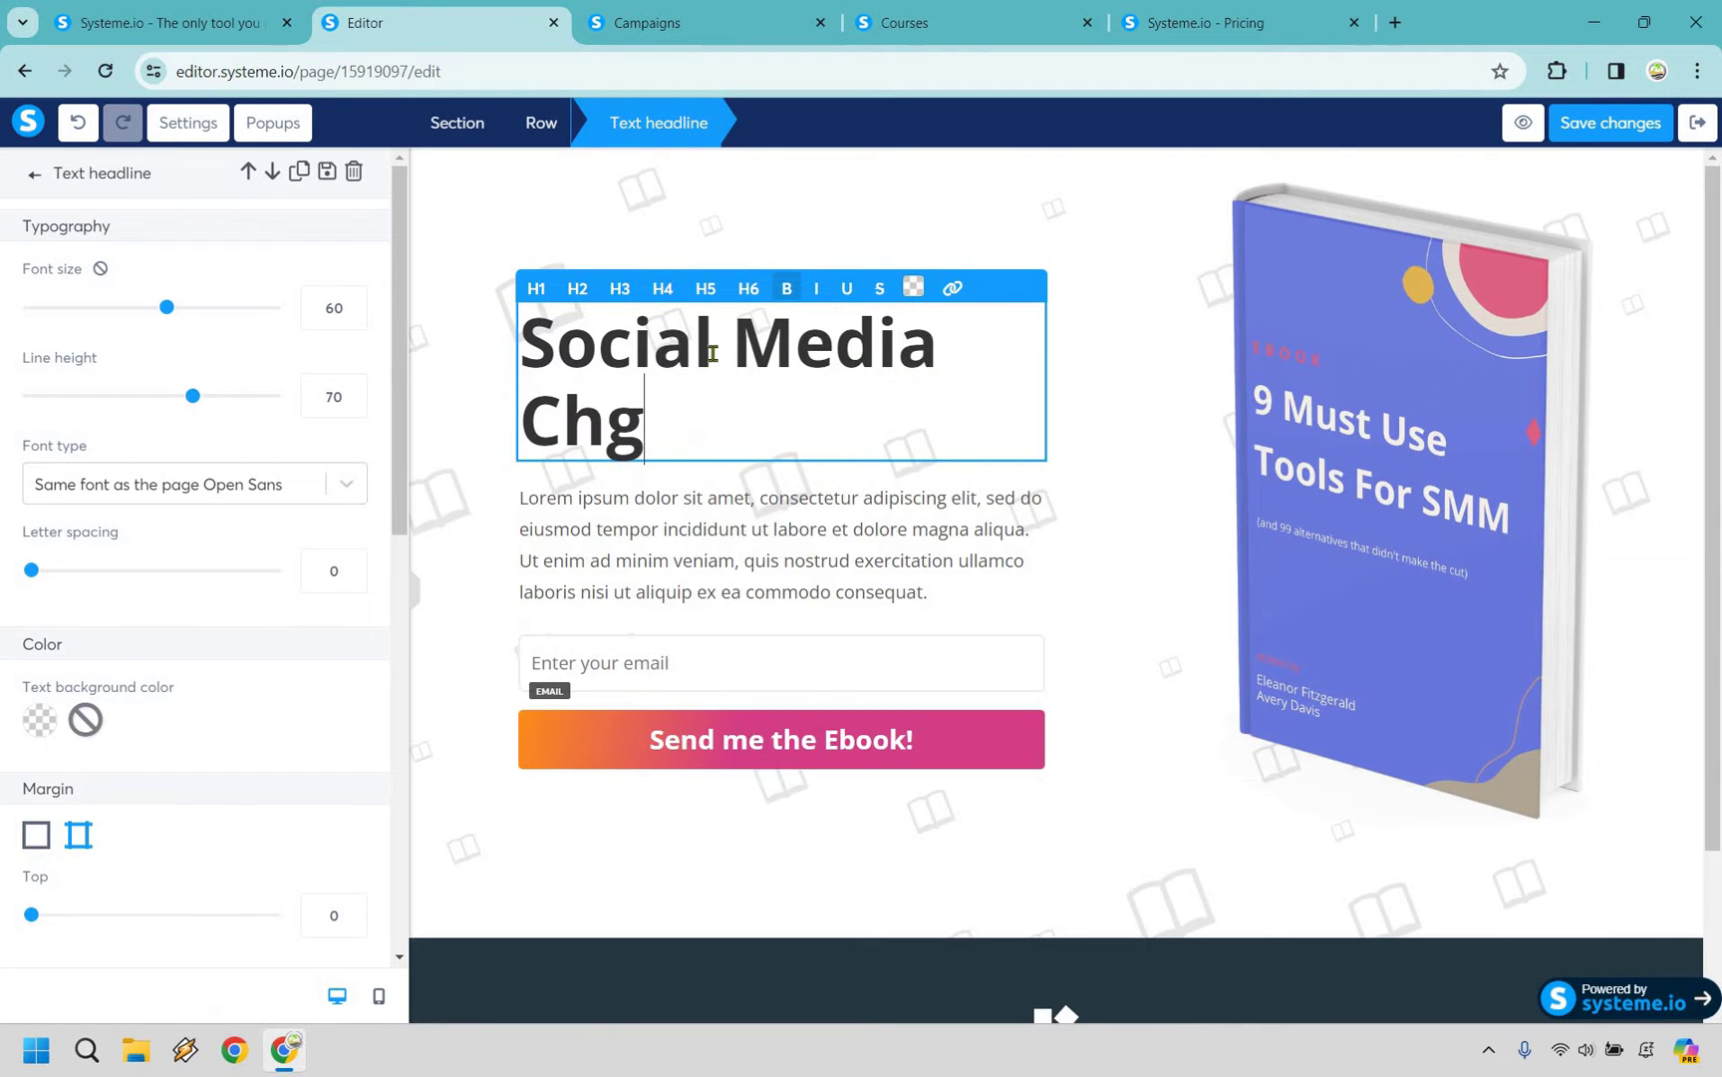
key("BackSpace")
type("eatsheet")
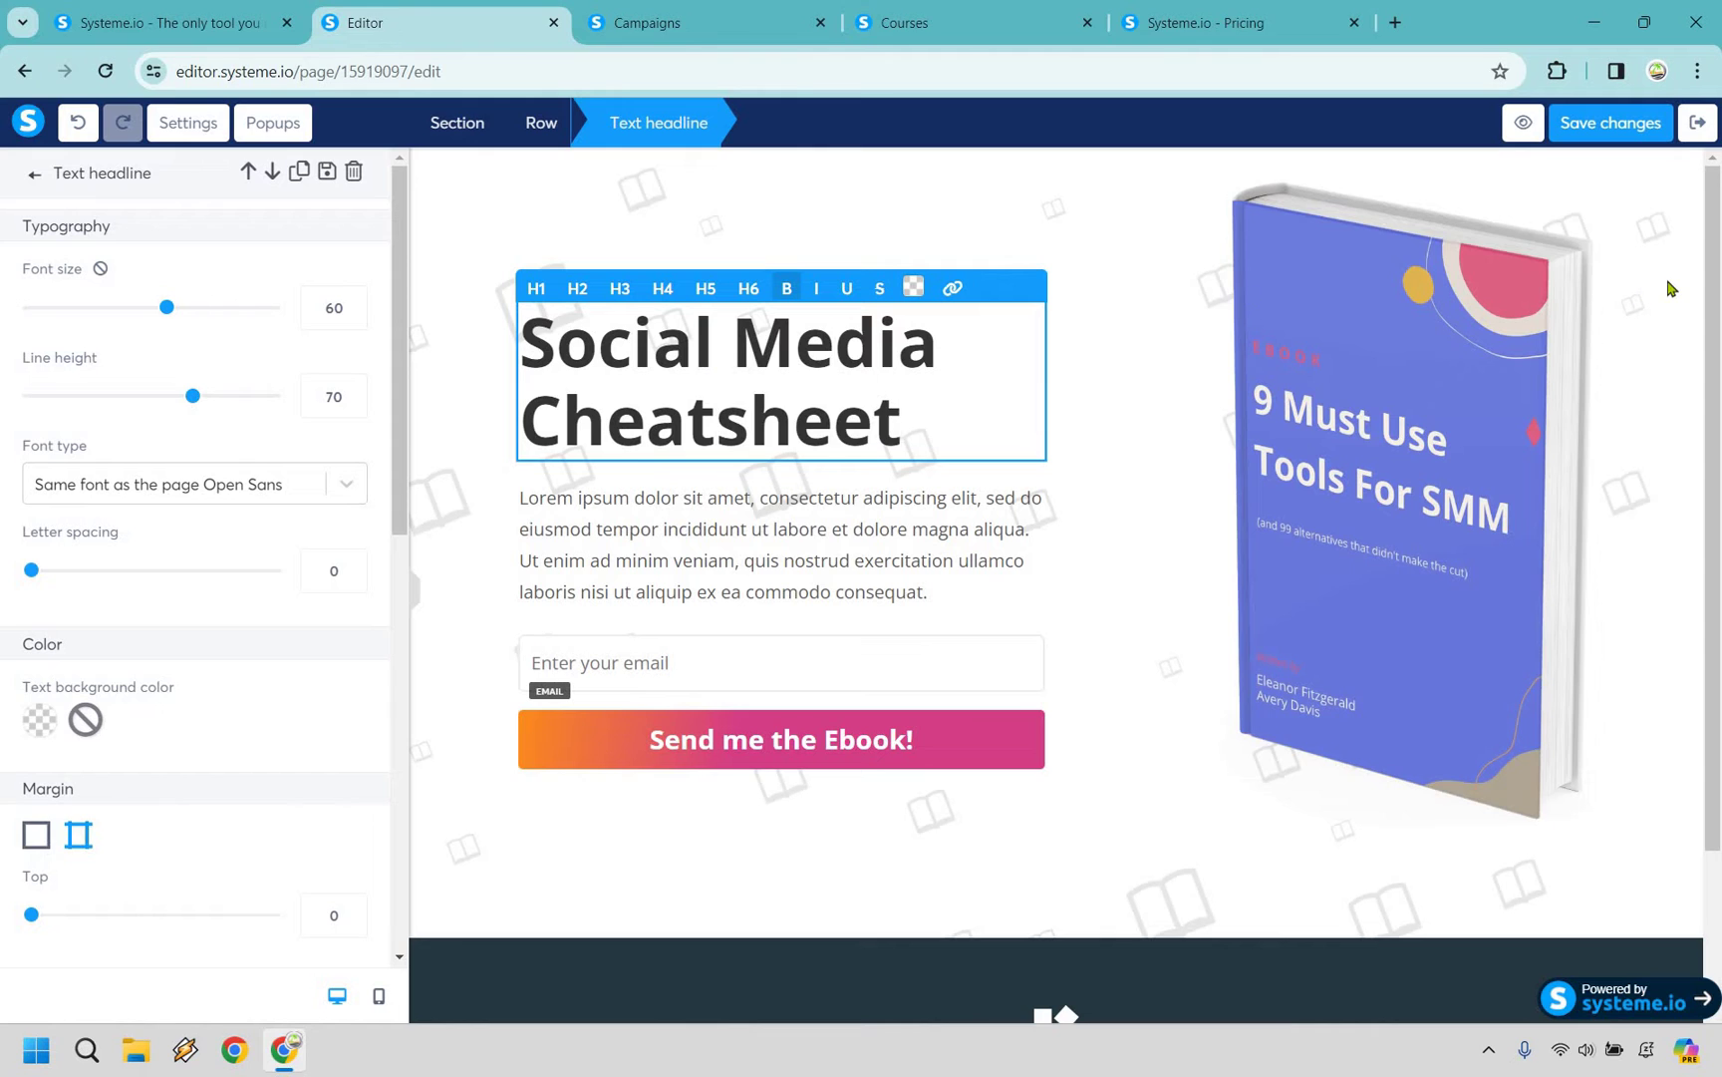
key("Escape")
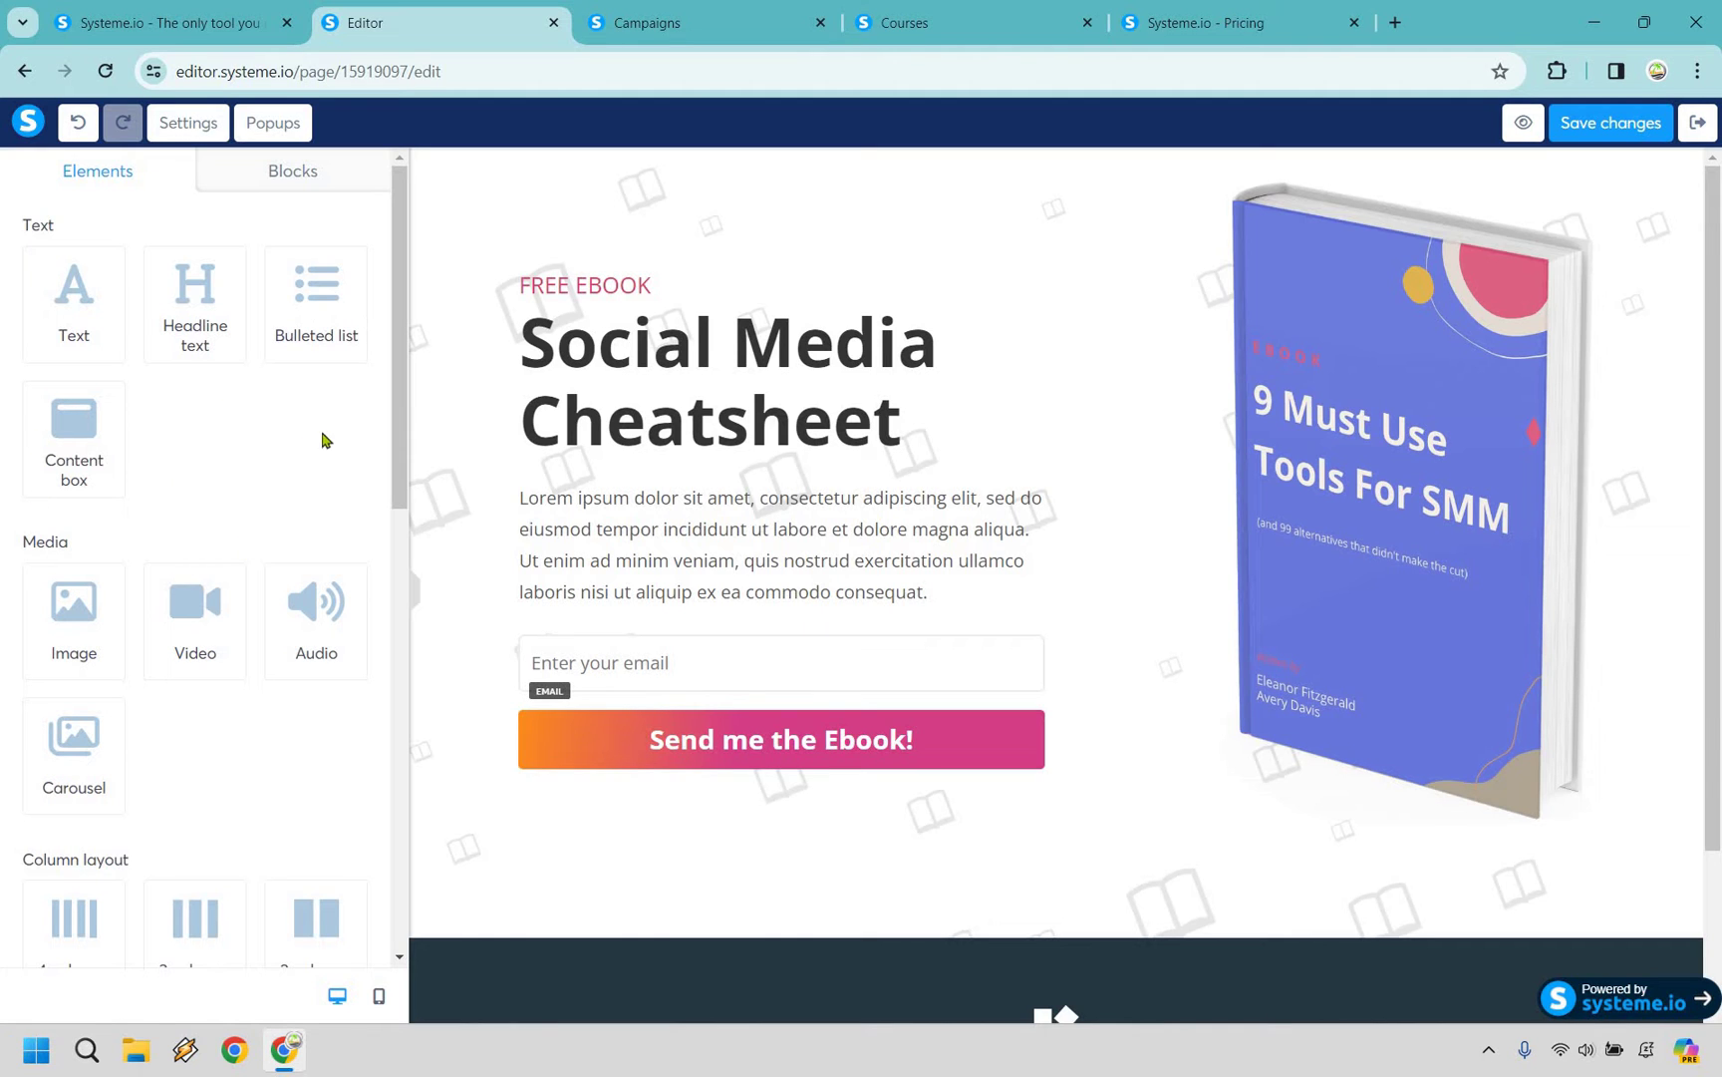
Step: Scroll through the editor's Elements panel and back to the top before leaving the editor
scroll(284, 407, "down", 1)
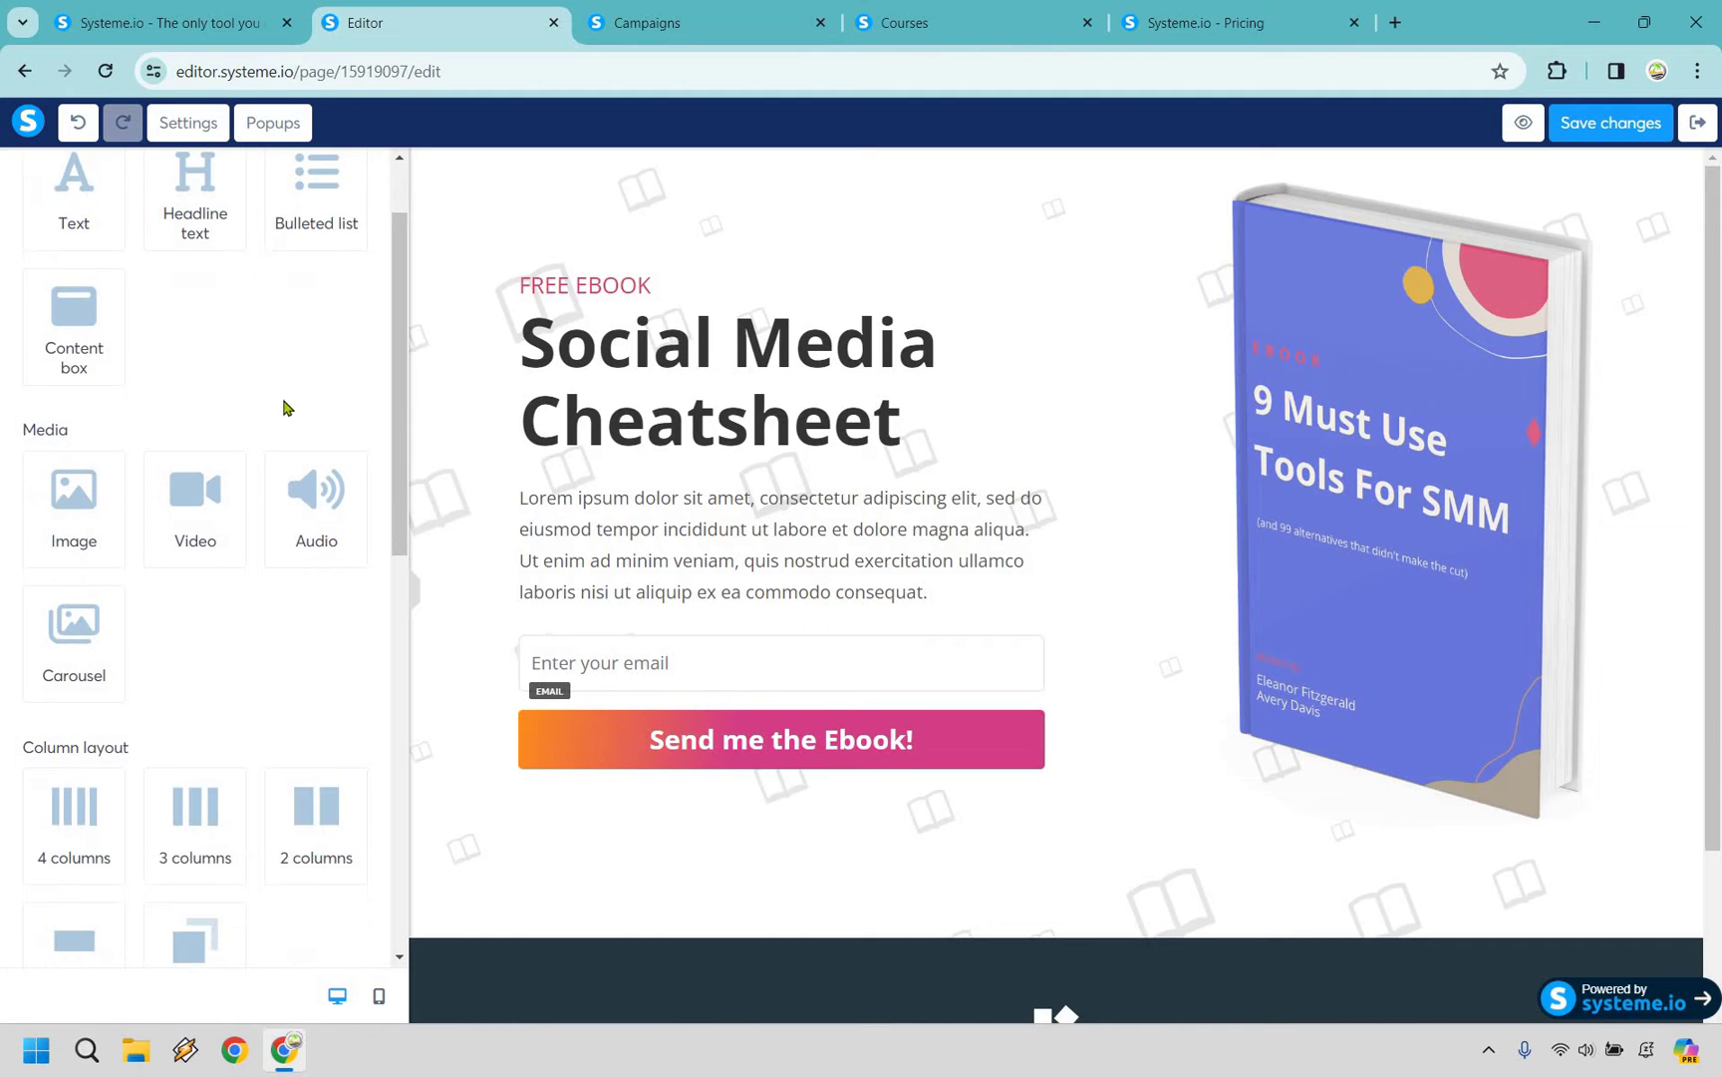
scroll(261, 335, "down", 3)
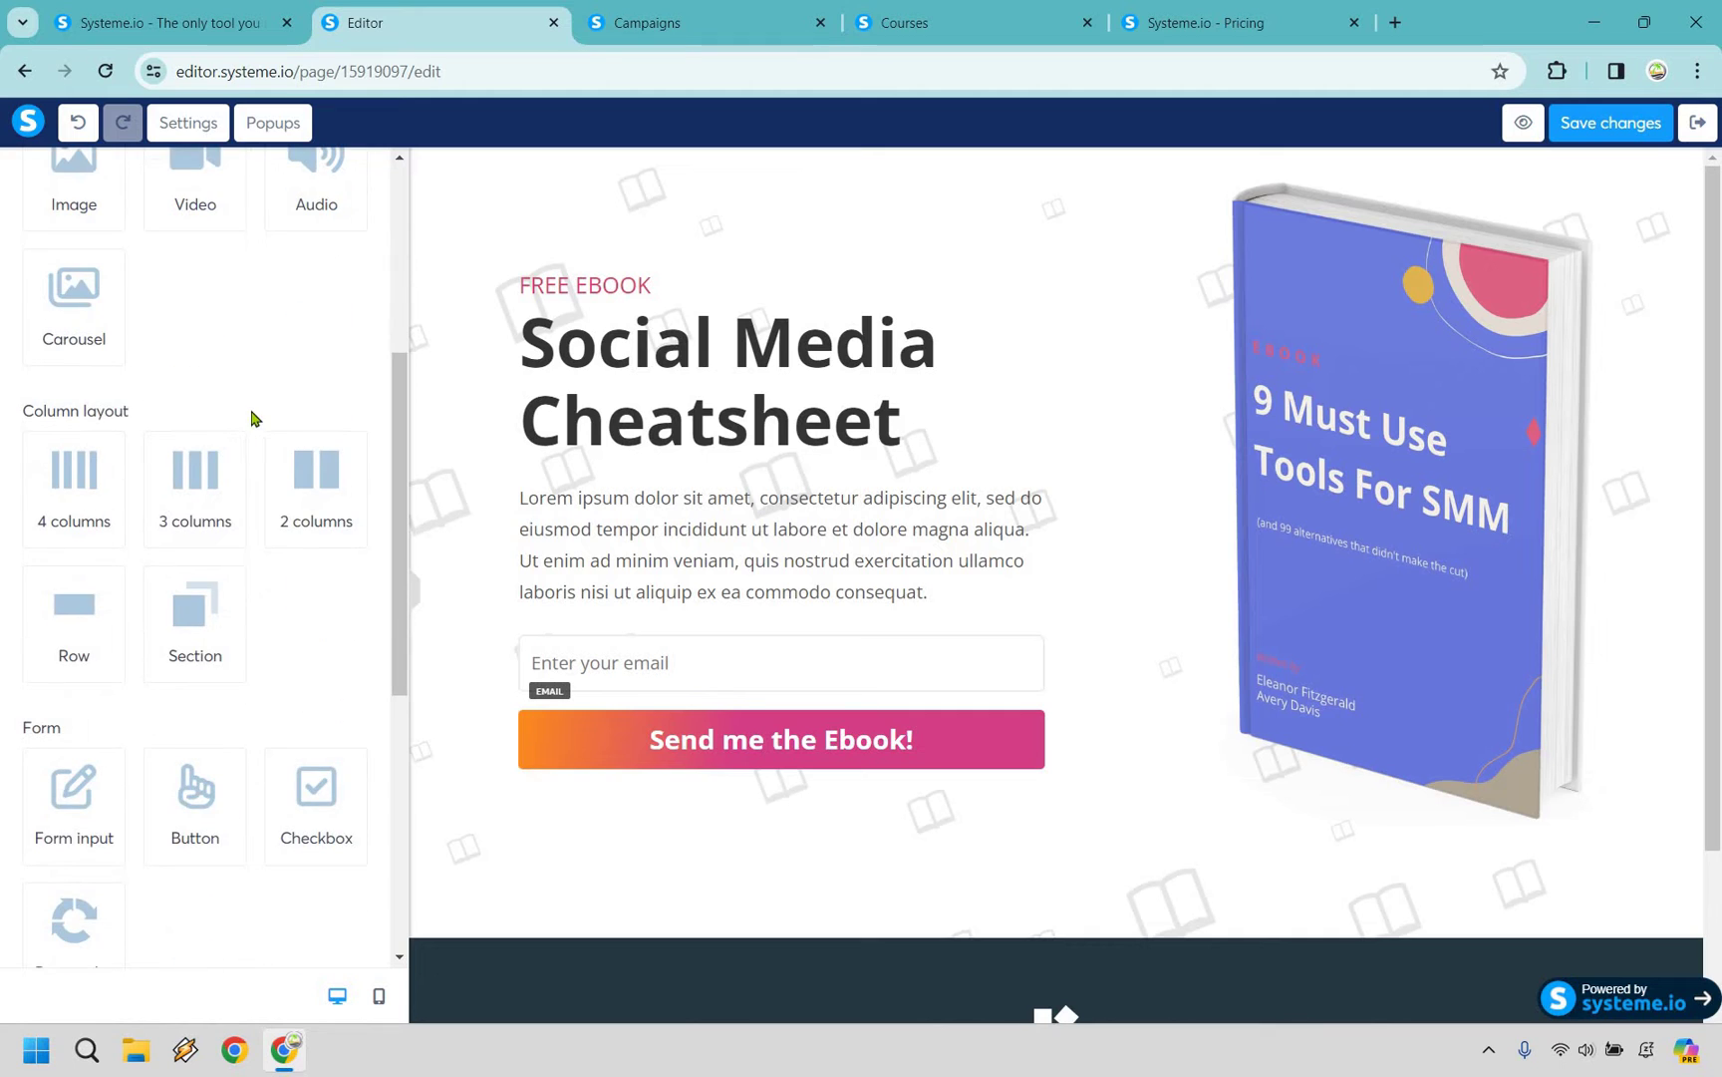
scroll(130, 523, "down", 4)
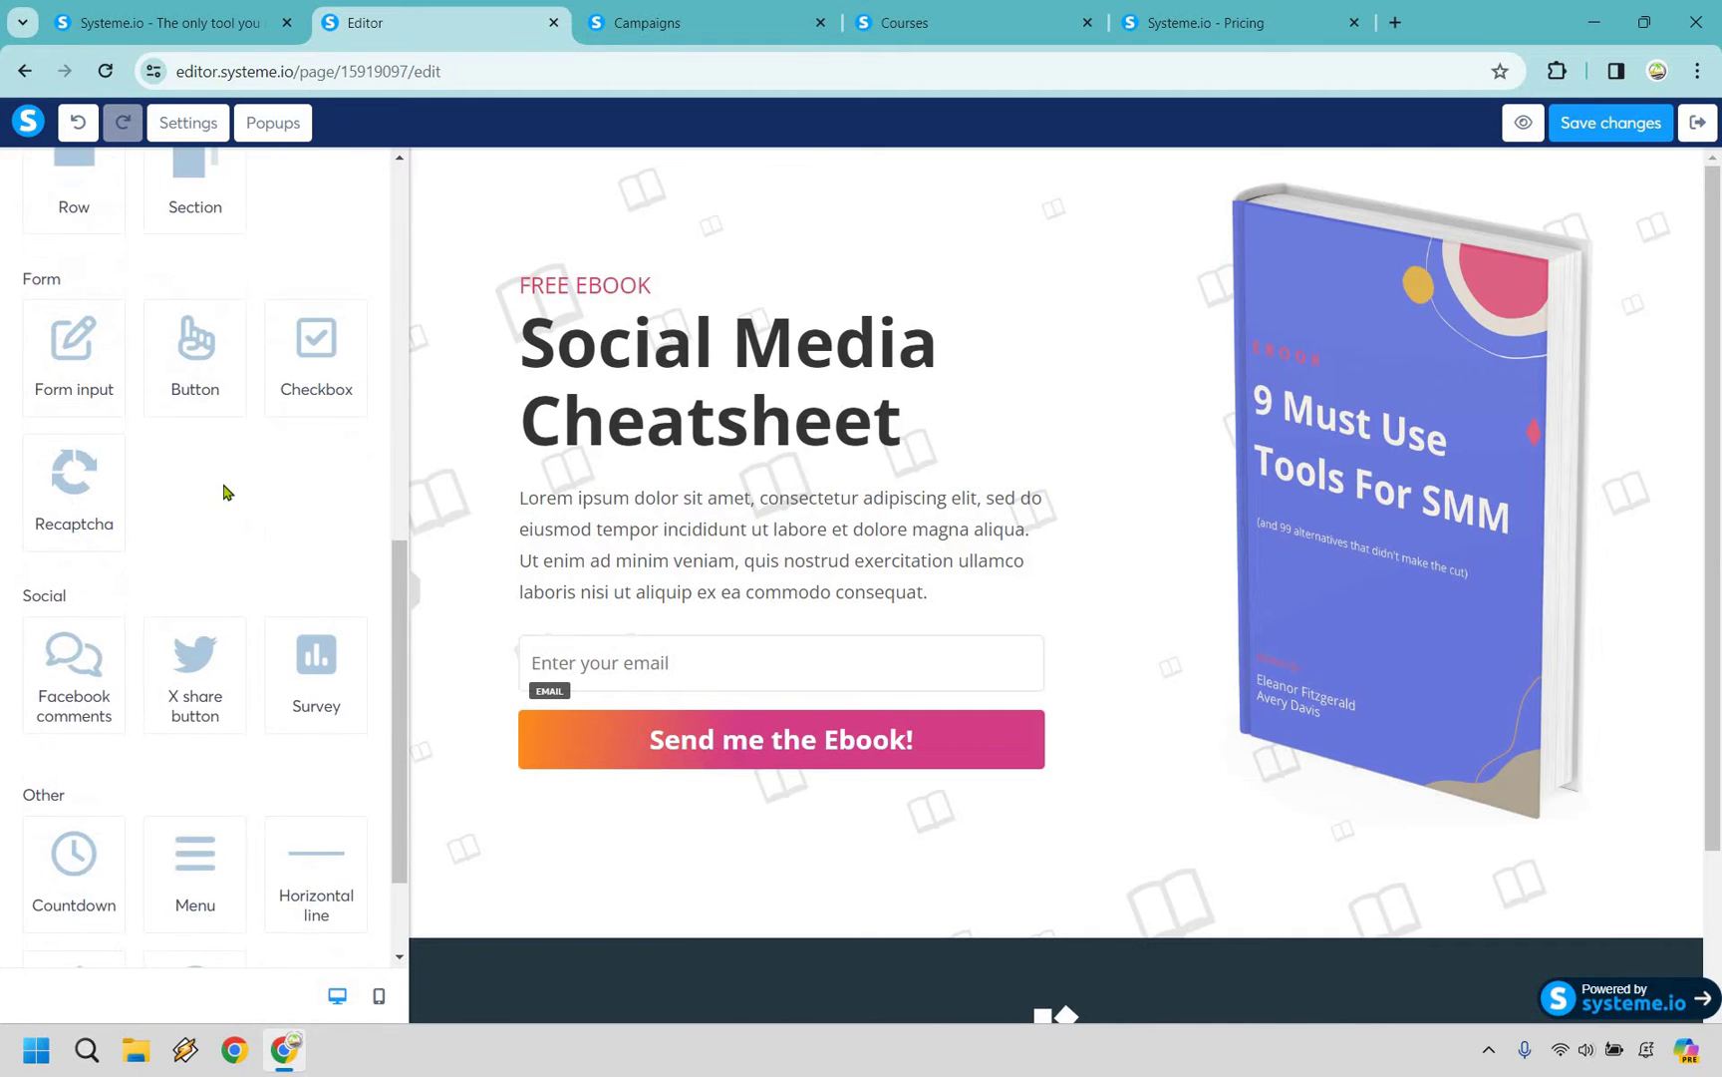
scroll(73, 658, "down", 2)
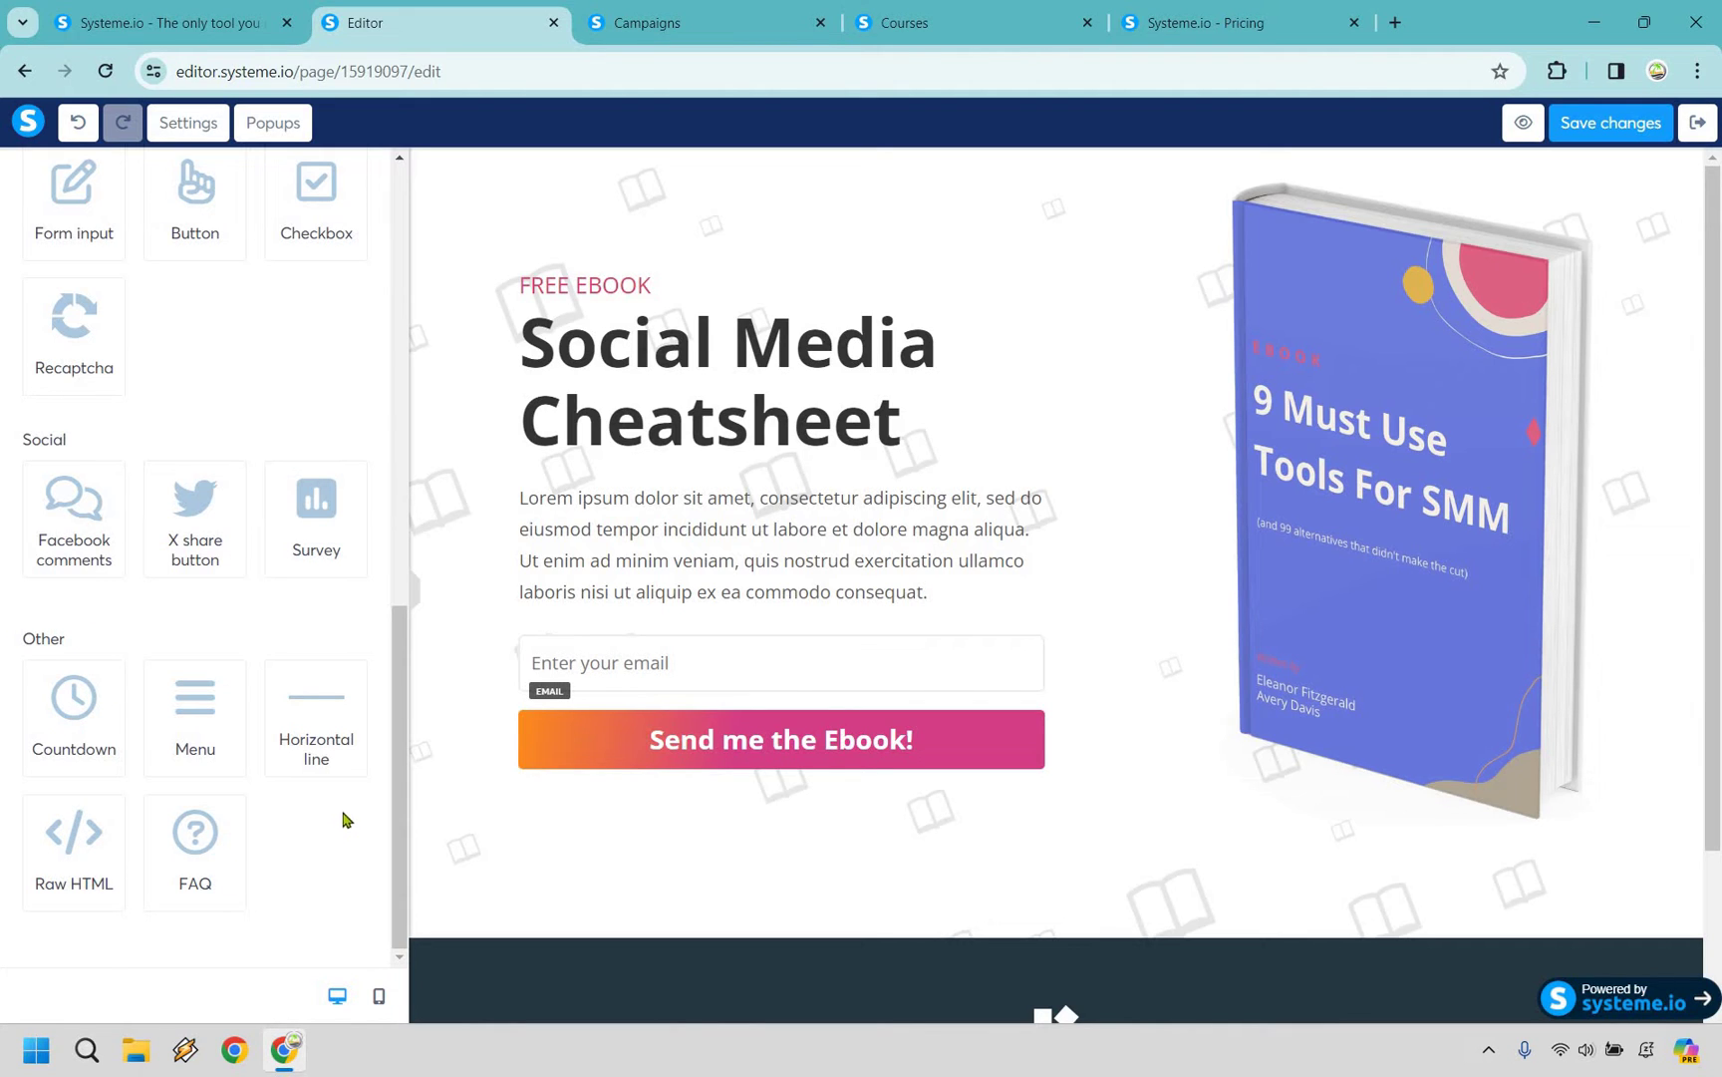
scroll(196, 671, "up", 10)
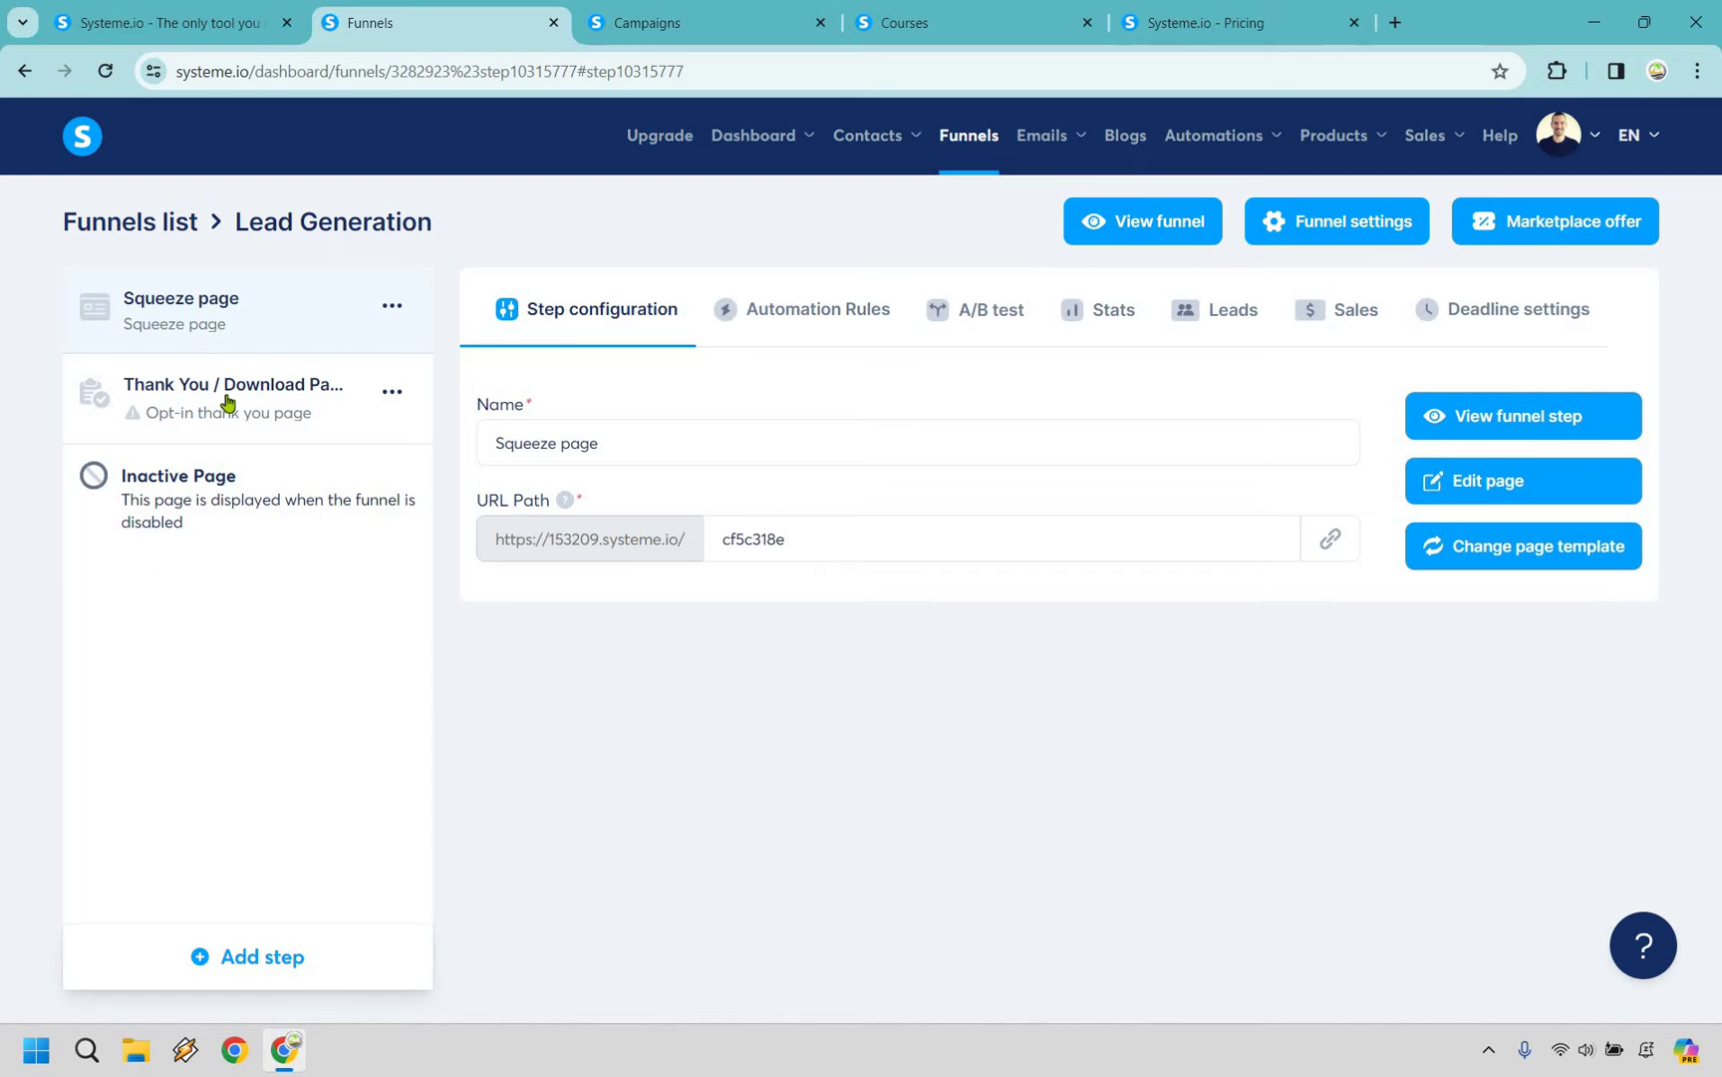
Step: Apply the Thank you for registering! template to the Thank You / Download Page step
left_click(228, 402)
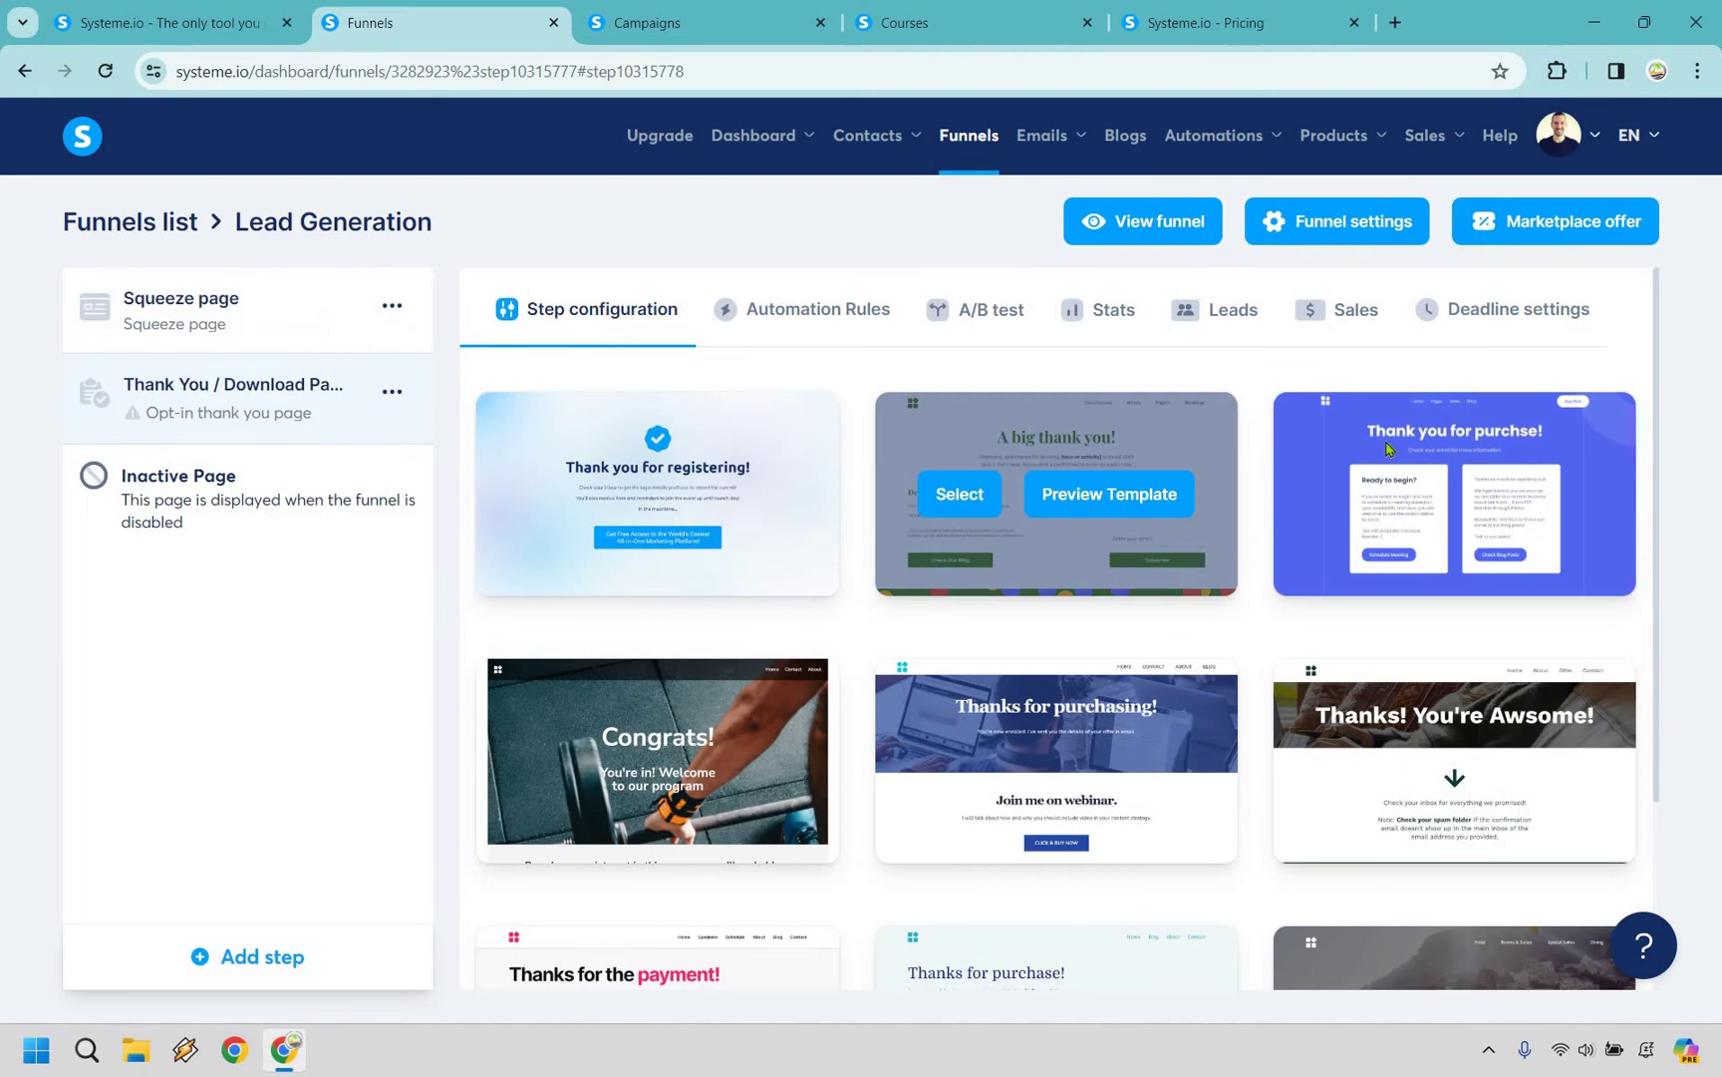
scroll(1389, 453, "down", 3)
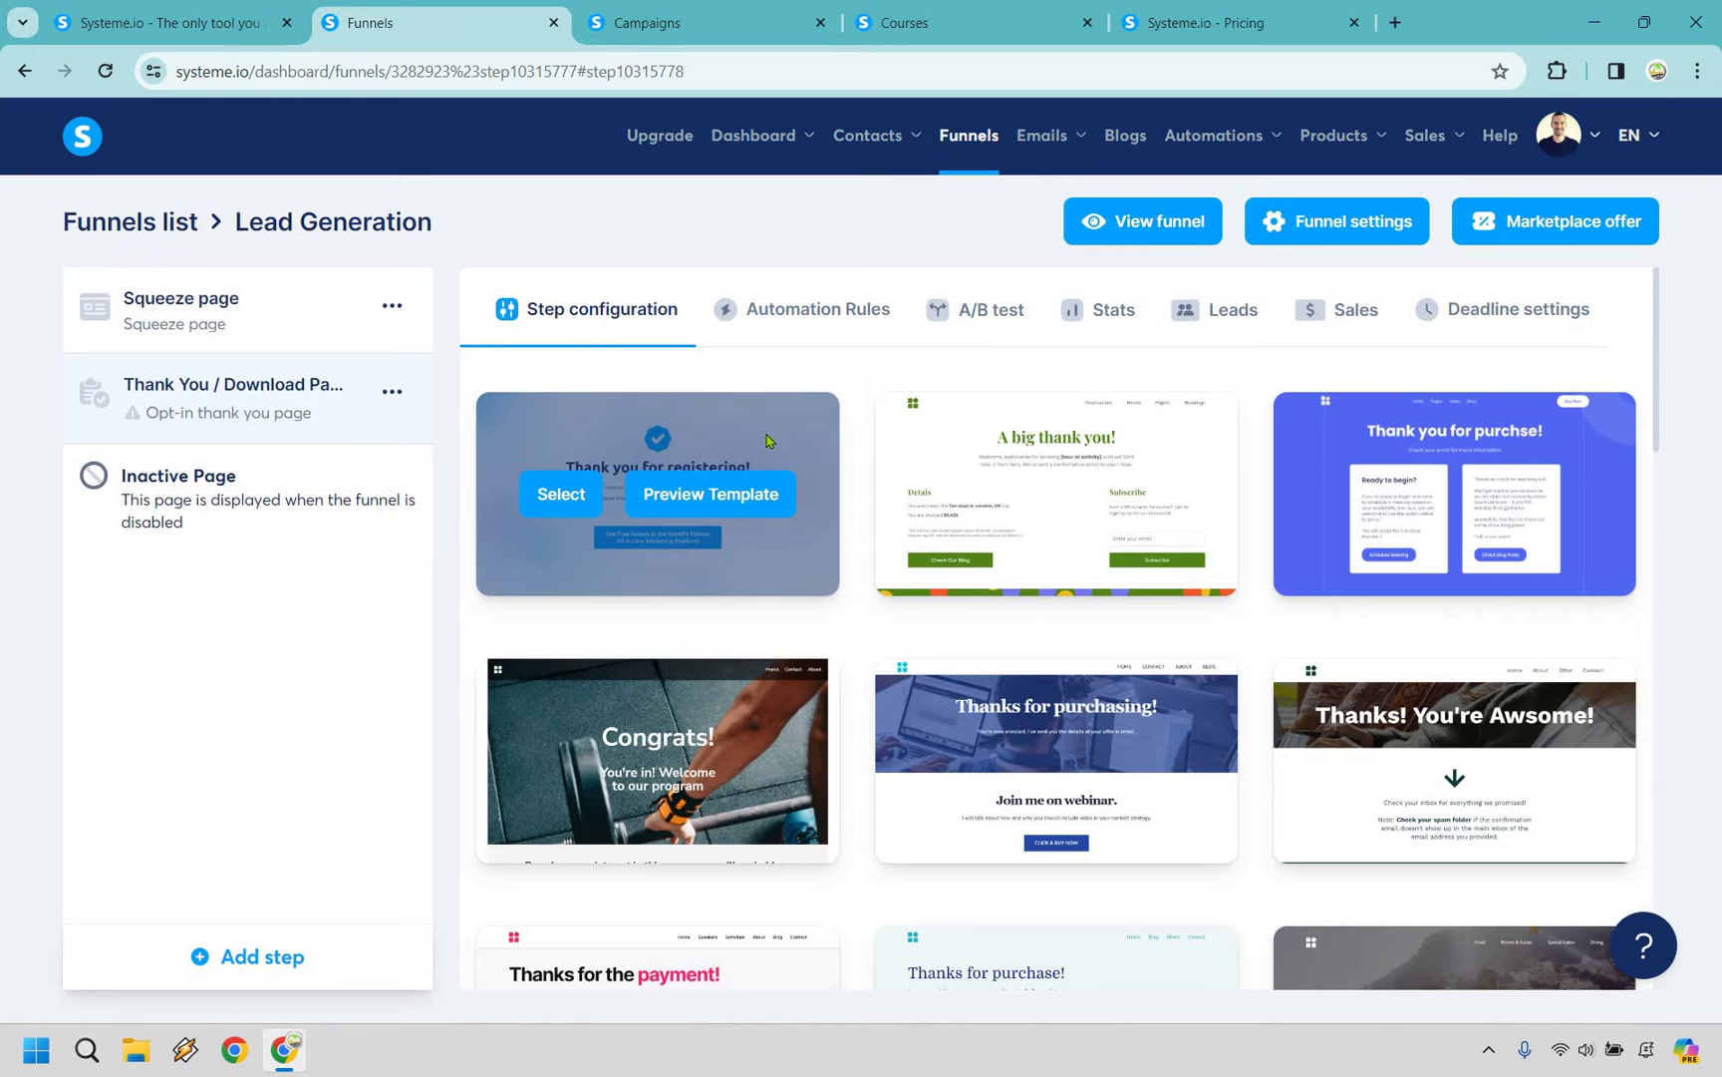
left_click(554, 505)
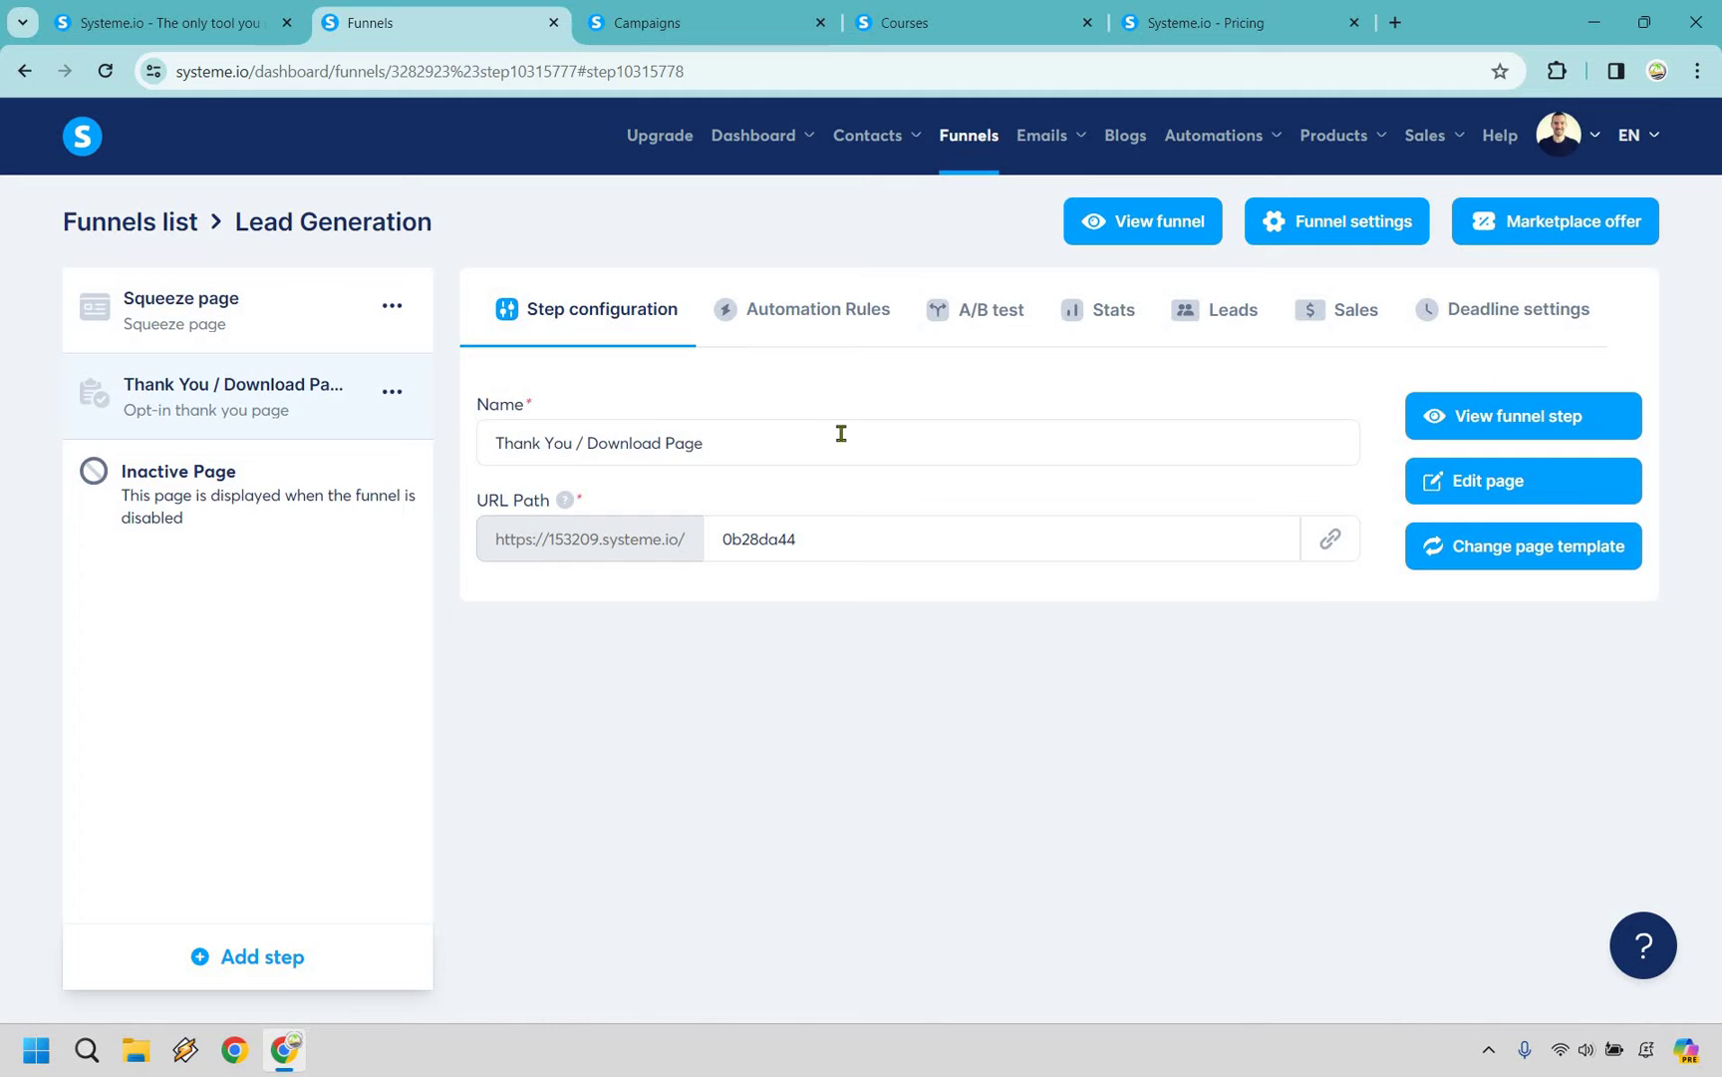
Step: Rename the step to 'Thank You' and open the page in the editor
left_click(826, 417)
key("ctrl+shift+Left")
key("ctrl+shift+Left")
key("ctrl+shift+Left")
key("BackSpace")
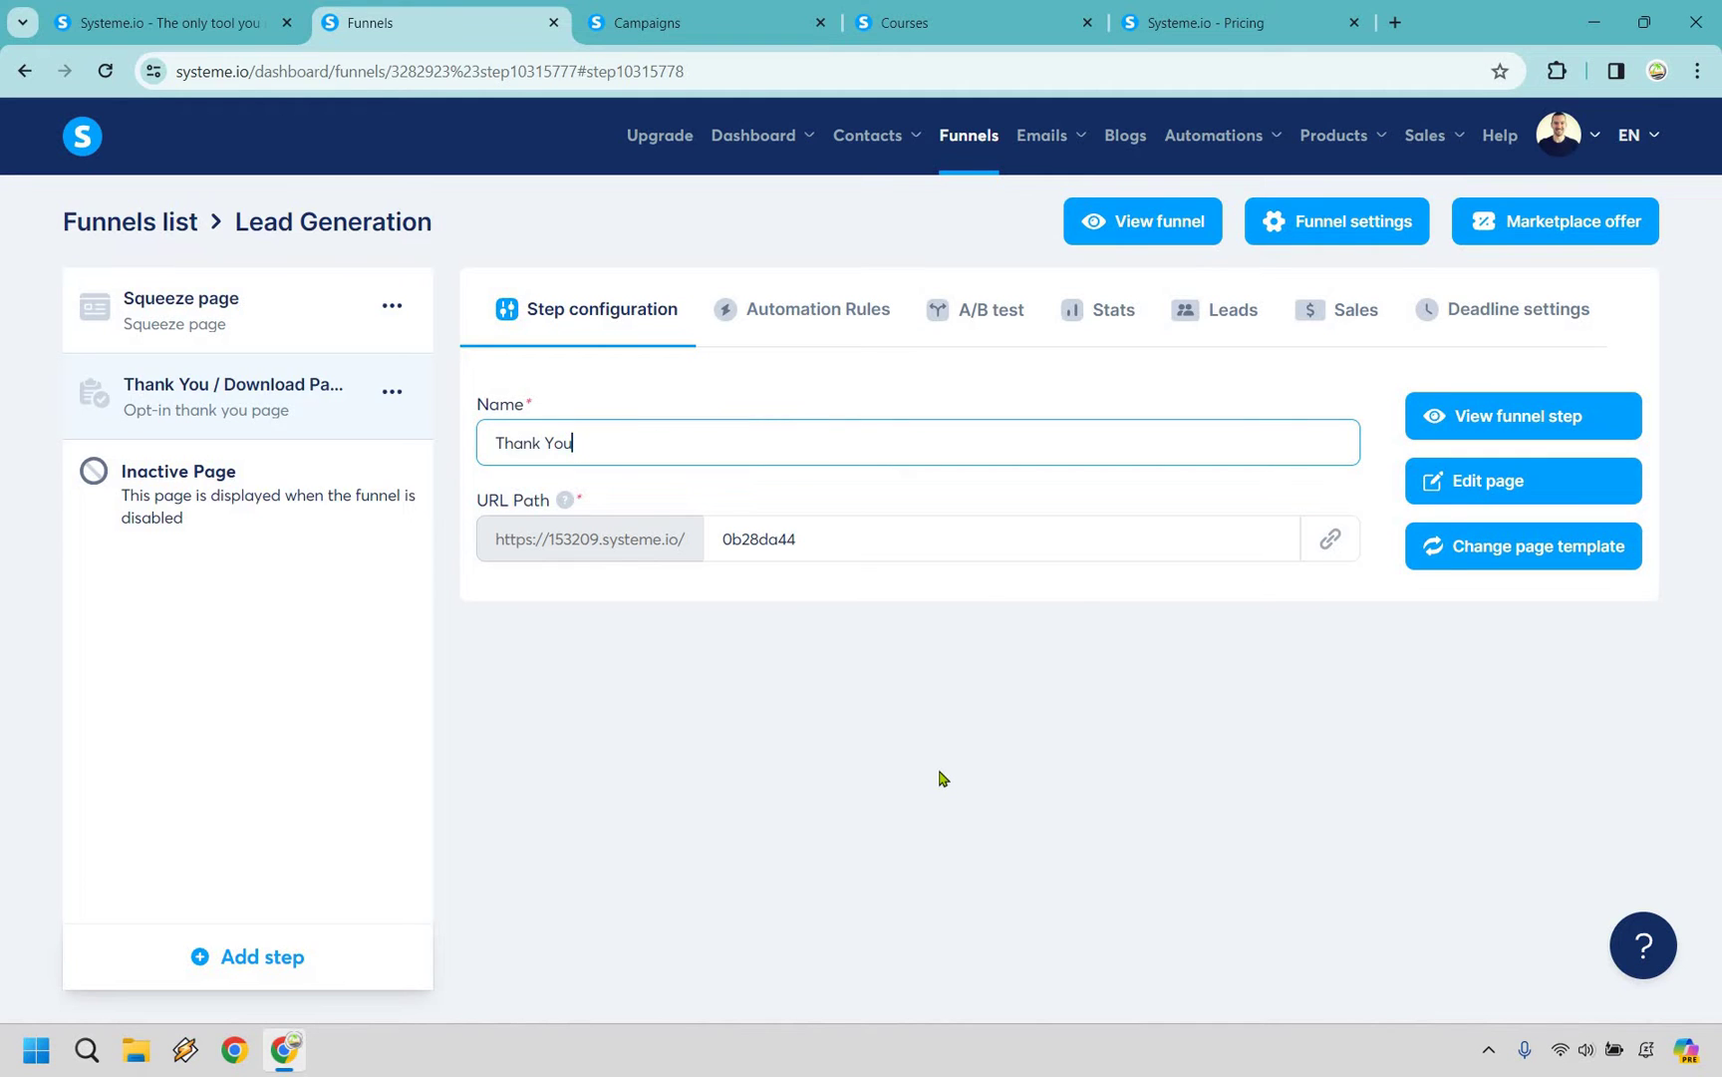
left_click(1096, 717)
left_click(1462, 496)
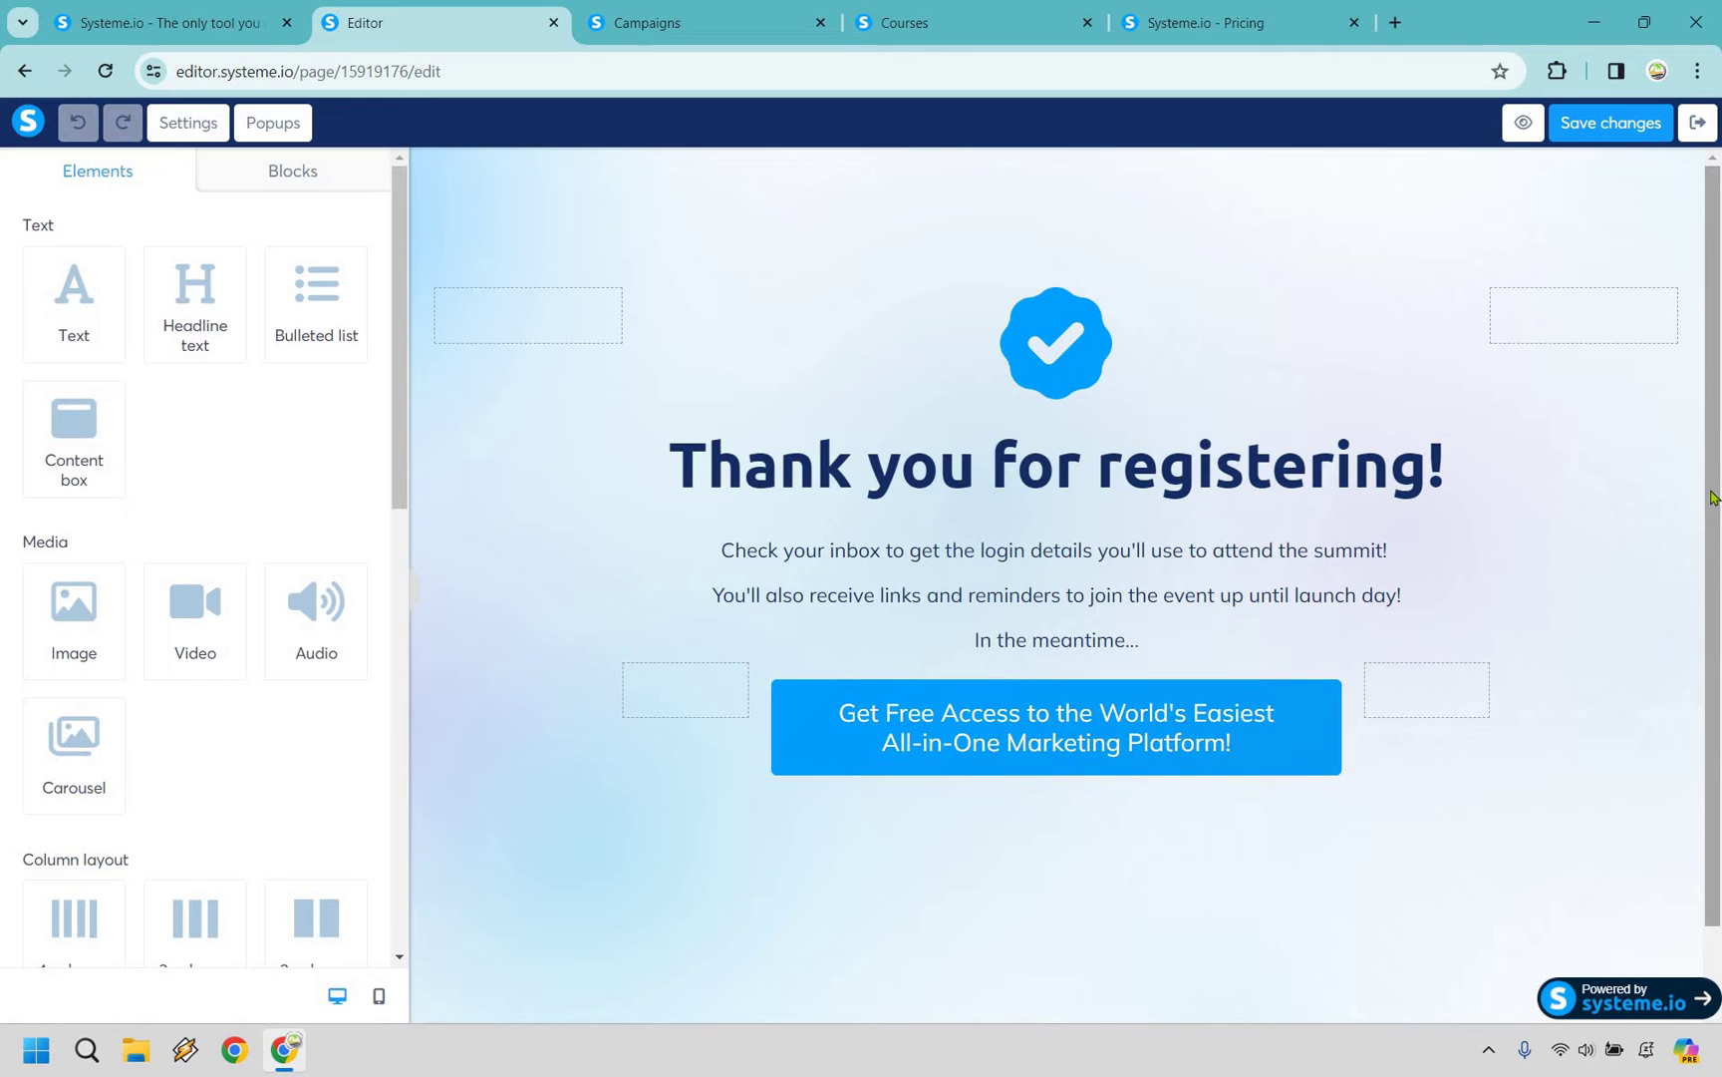
Step: Switch to the email Campaigns page to start a new campaign
left_click(678, 6)
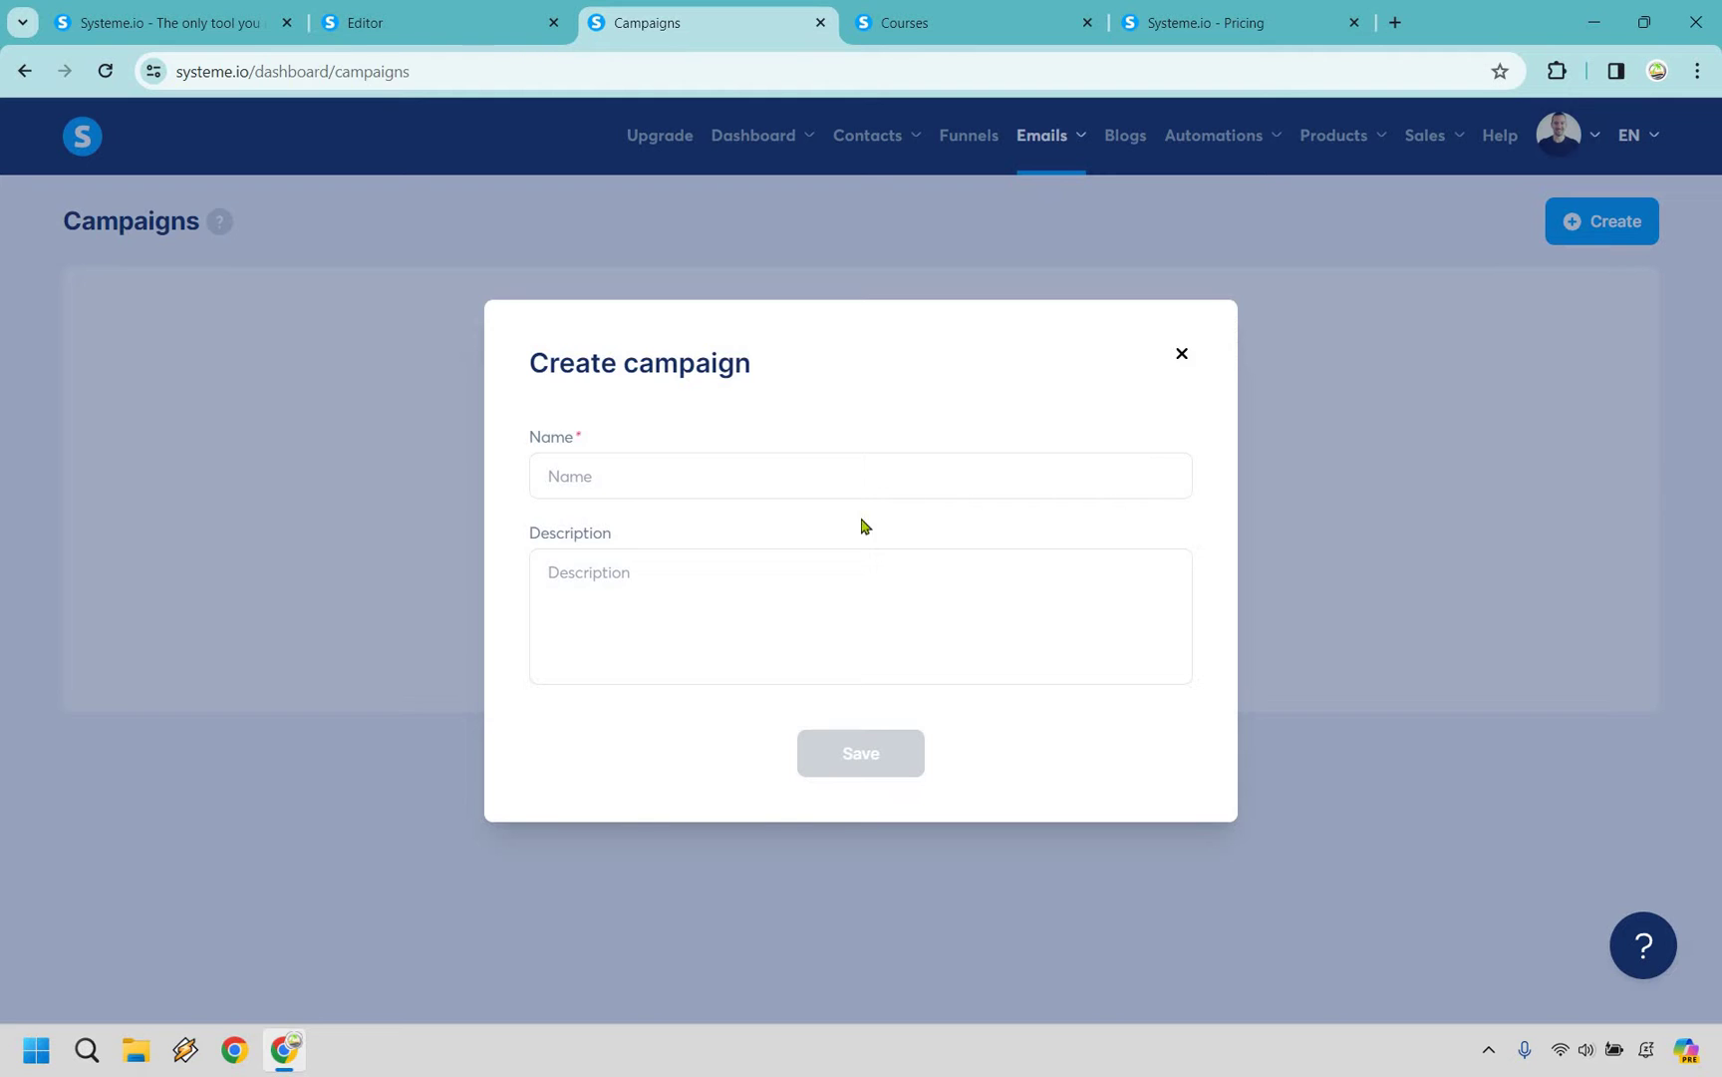
Step: Create the 'Systeme.io Review Campaign' with a matching description and start its first email step
left_click(800, 473)
type("Systeme.io Review Campaign")
key("Tab")
type("Systeme.io Review Campaign")
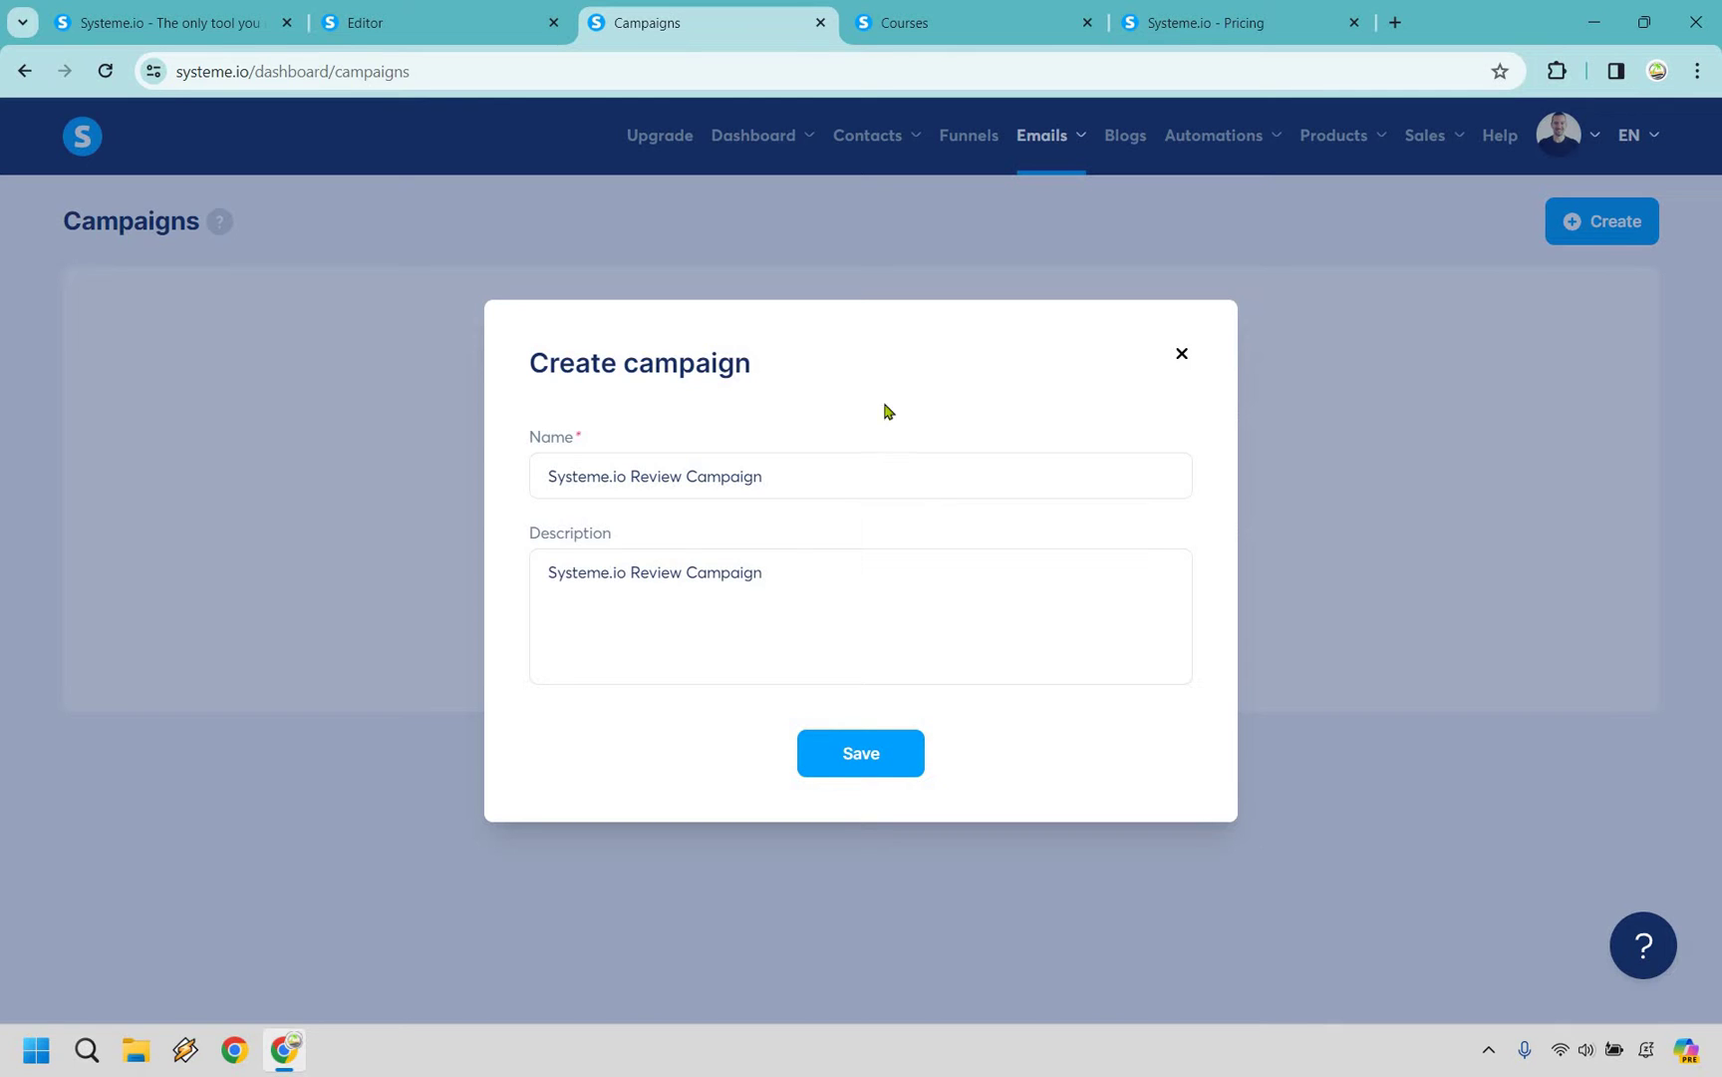
left_click(878, 768)
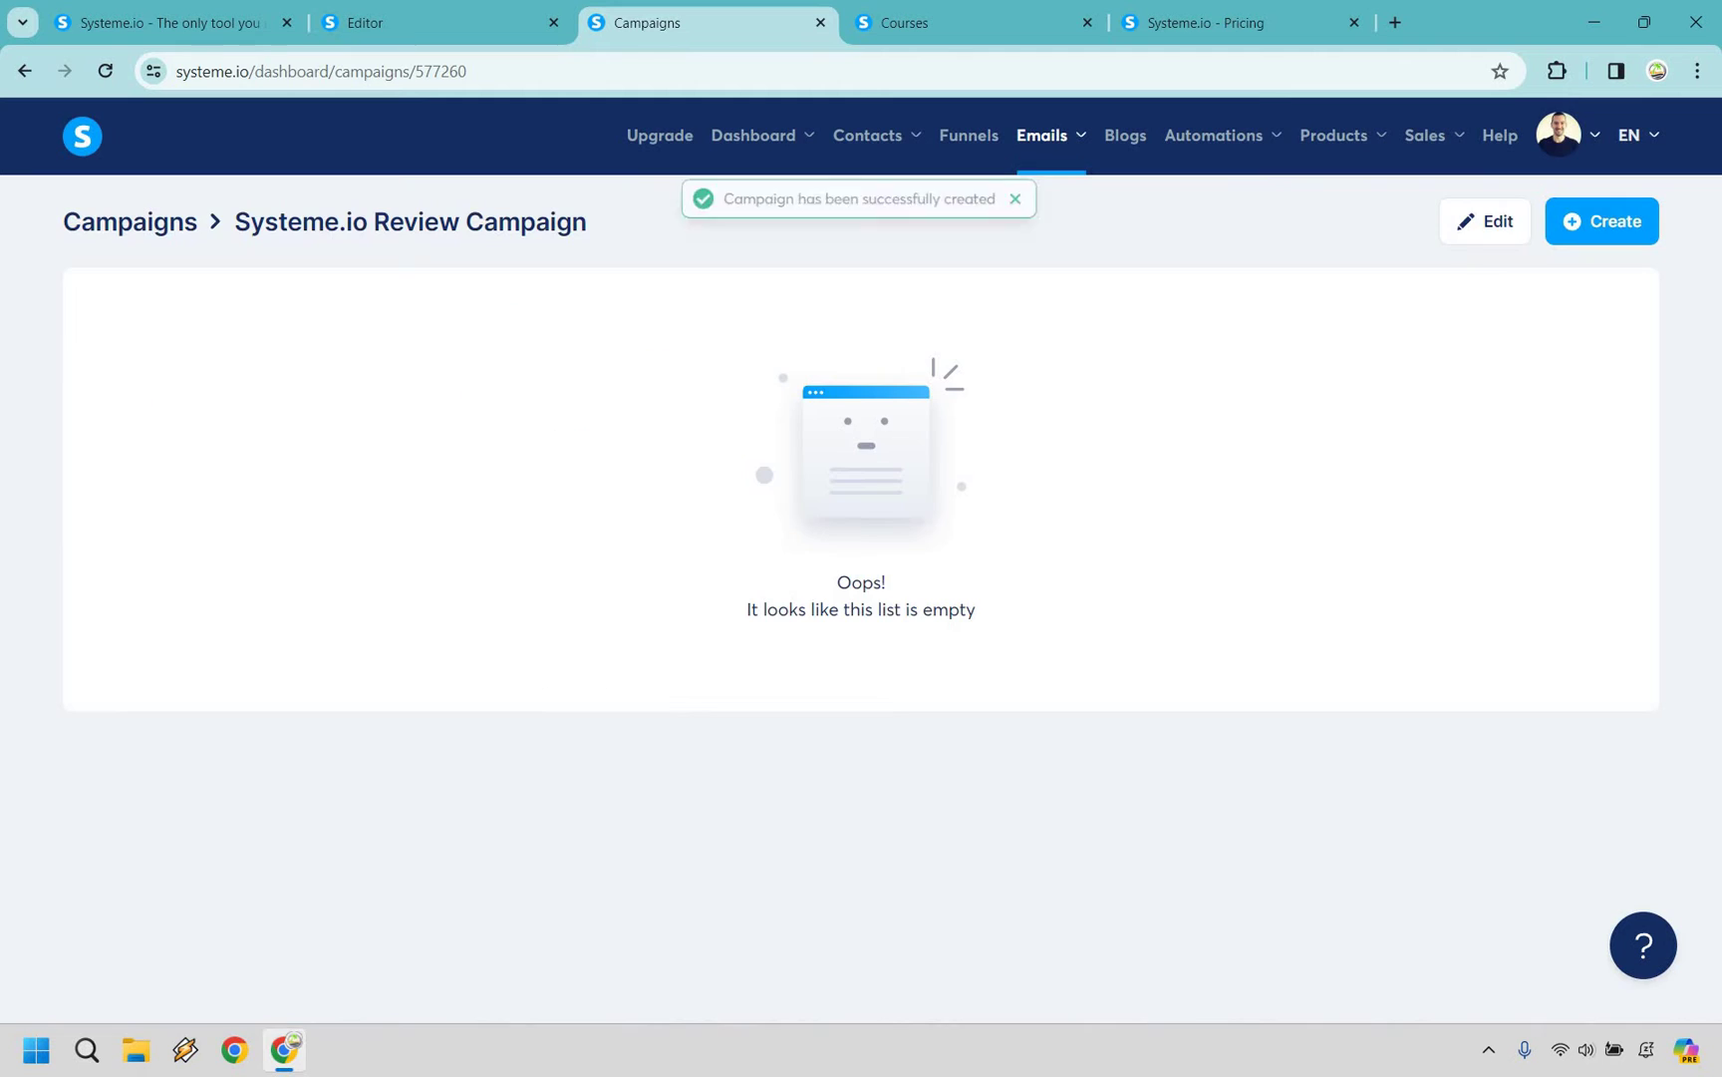
left_click(1608, 238)
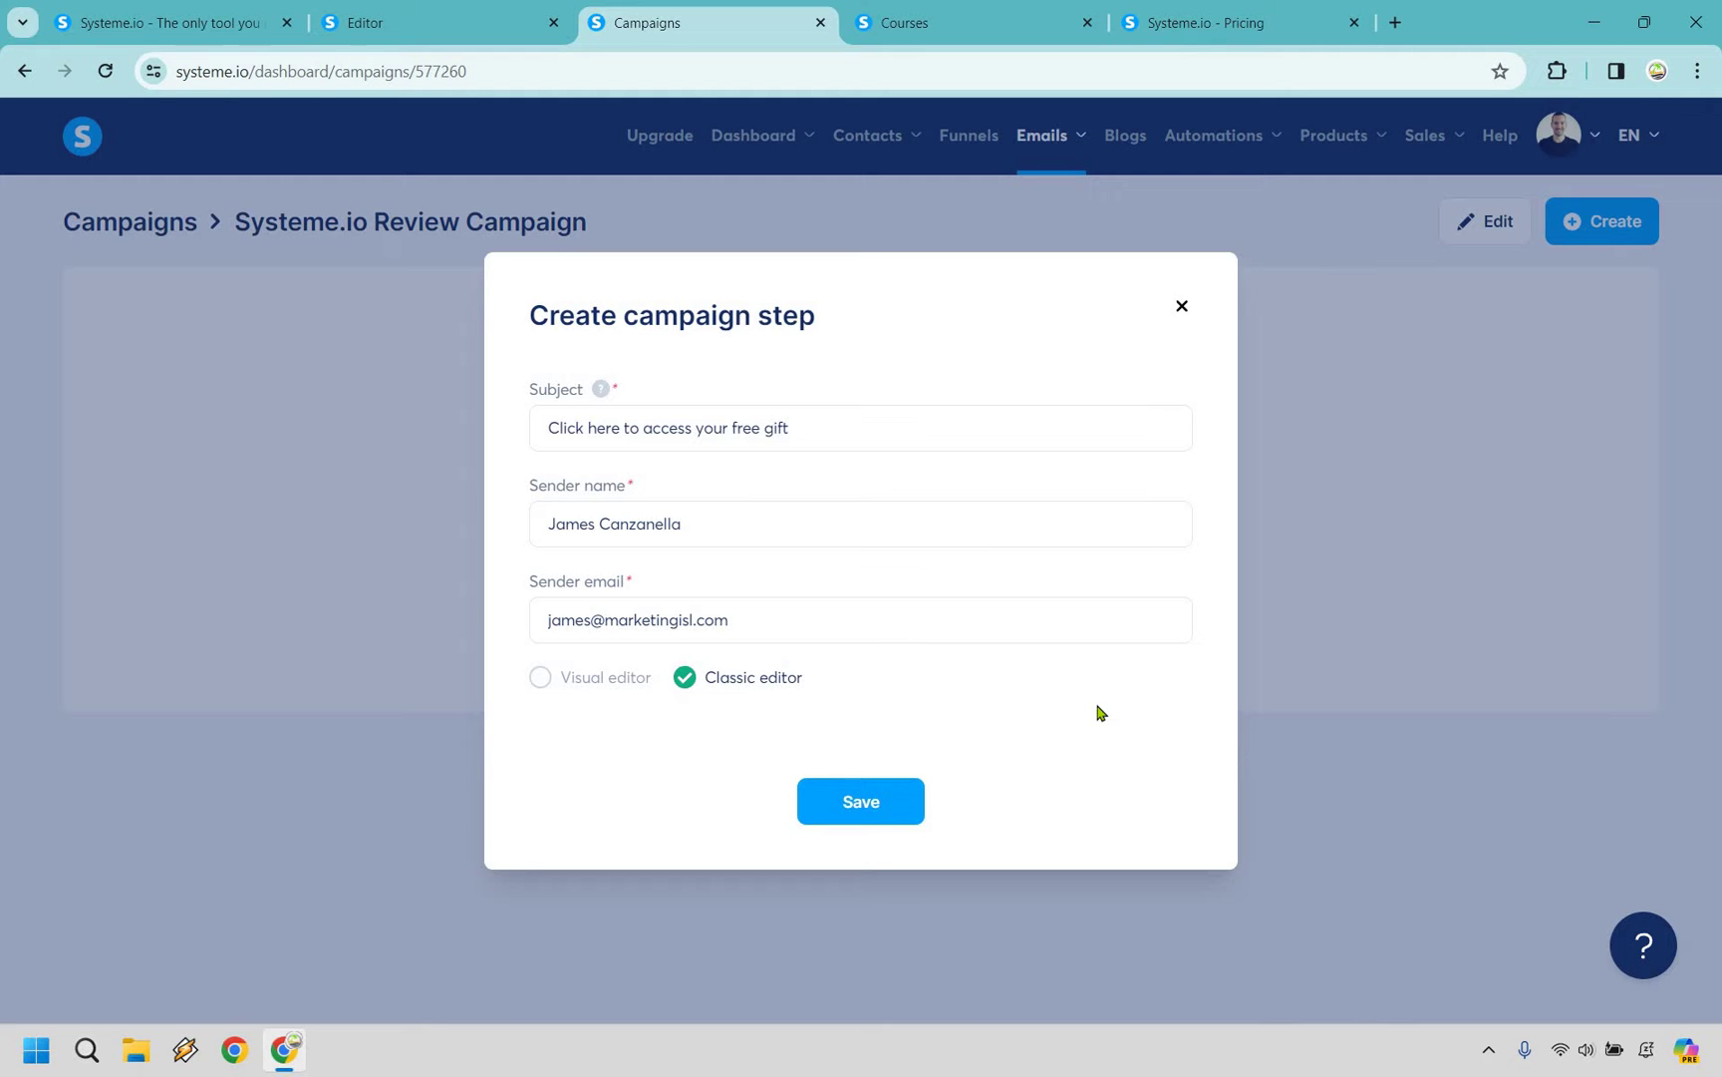
Step: Save the email step and write the body 'Your email contents would go here.'
left_click(875, 812)
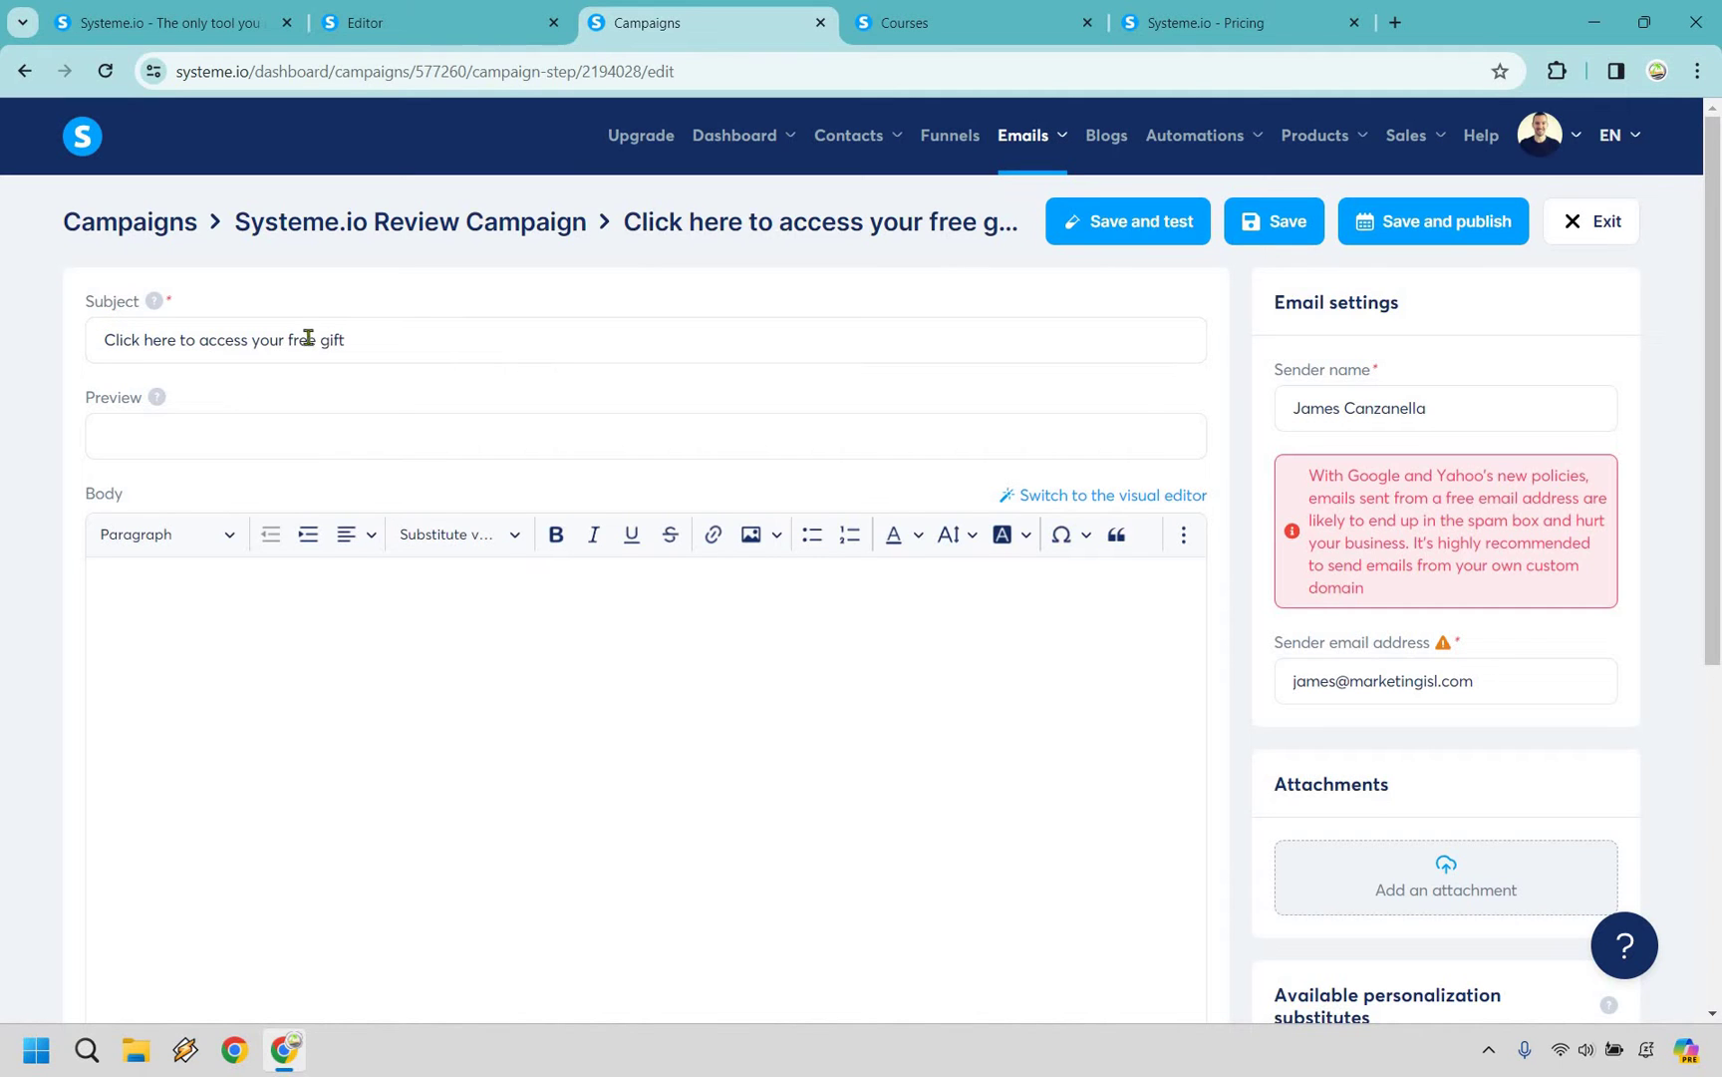
left_click(303, 427)
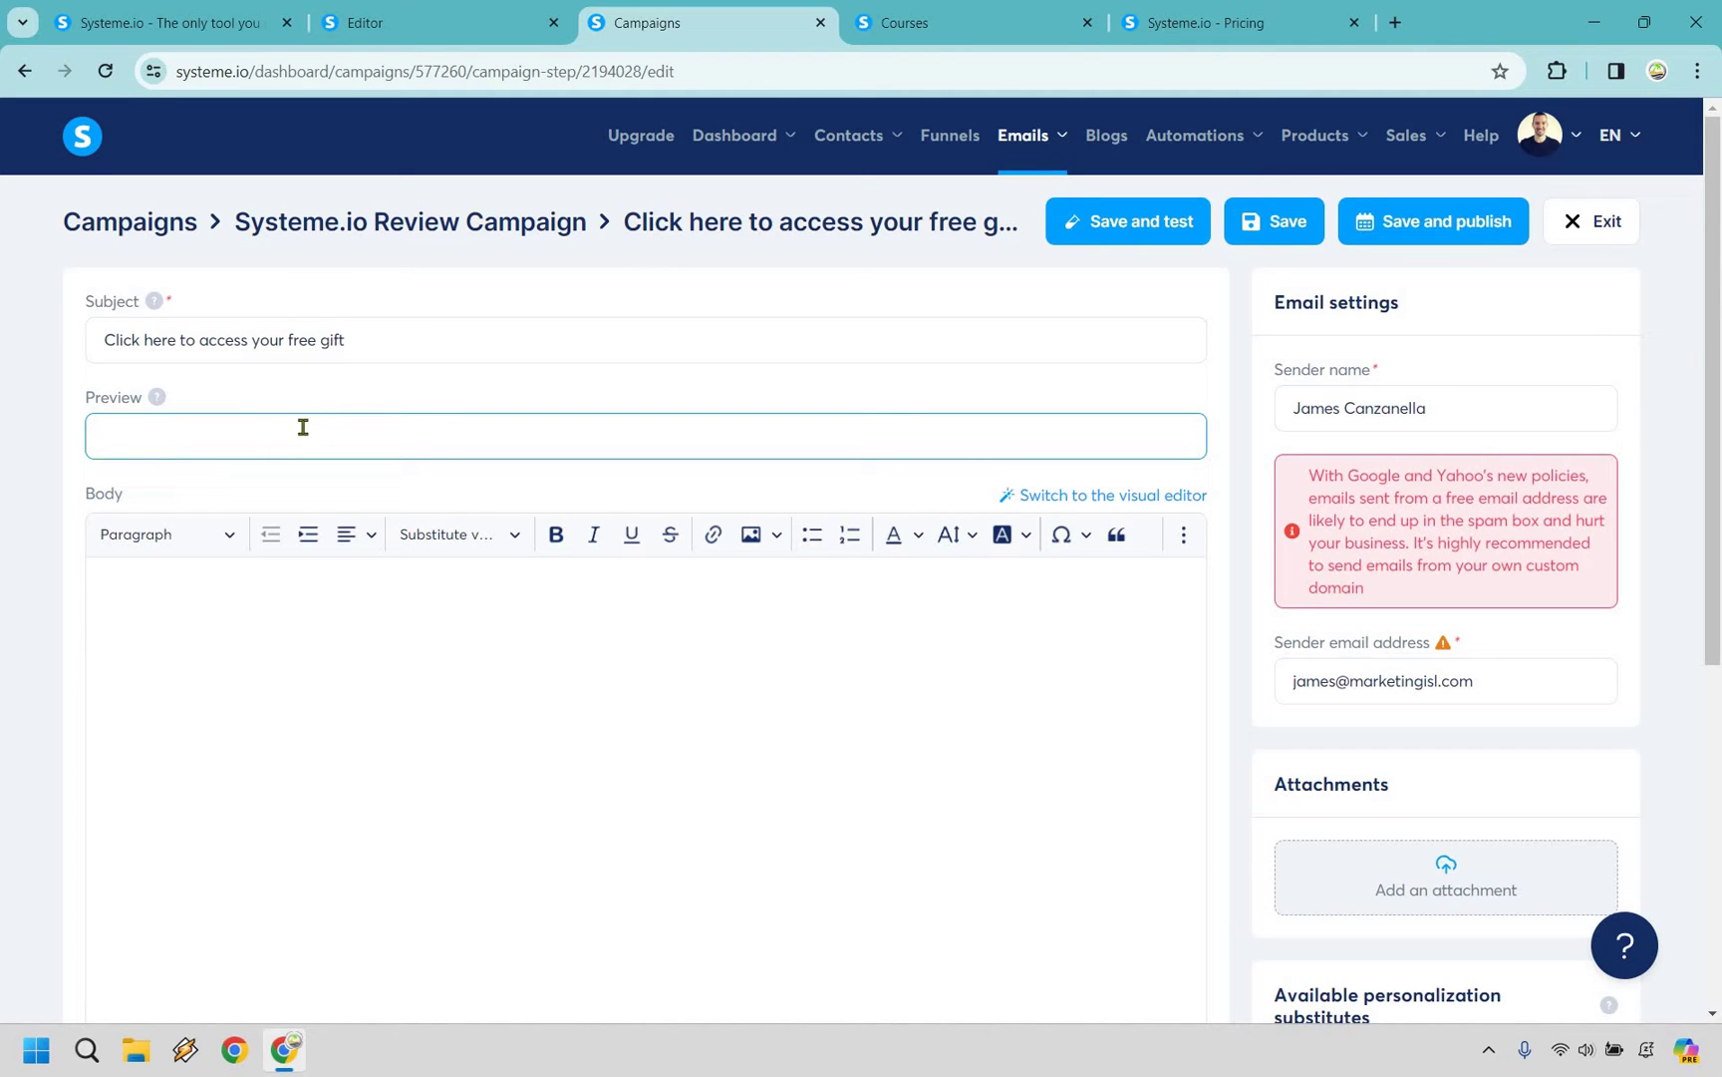
left_click(381, 651)
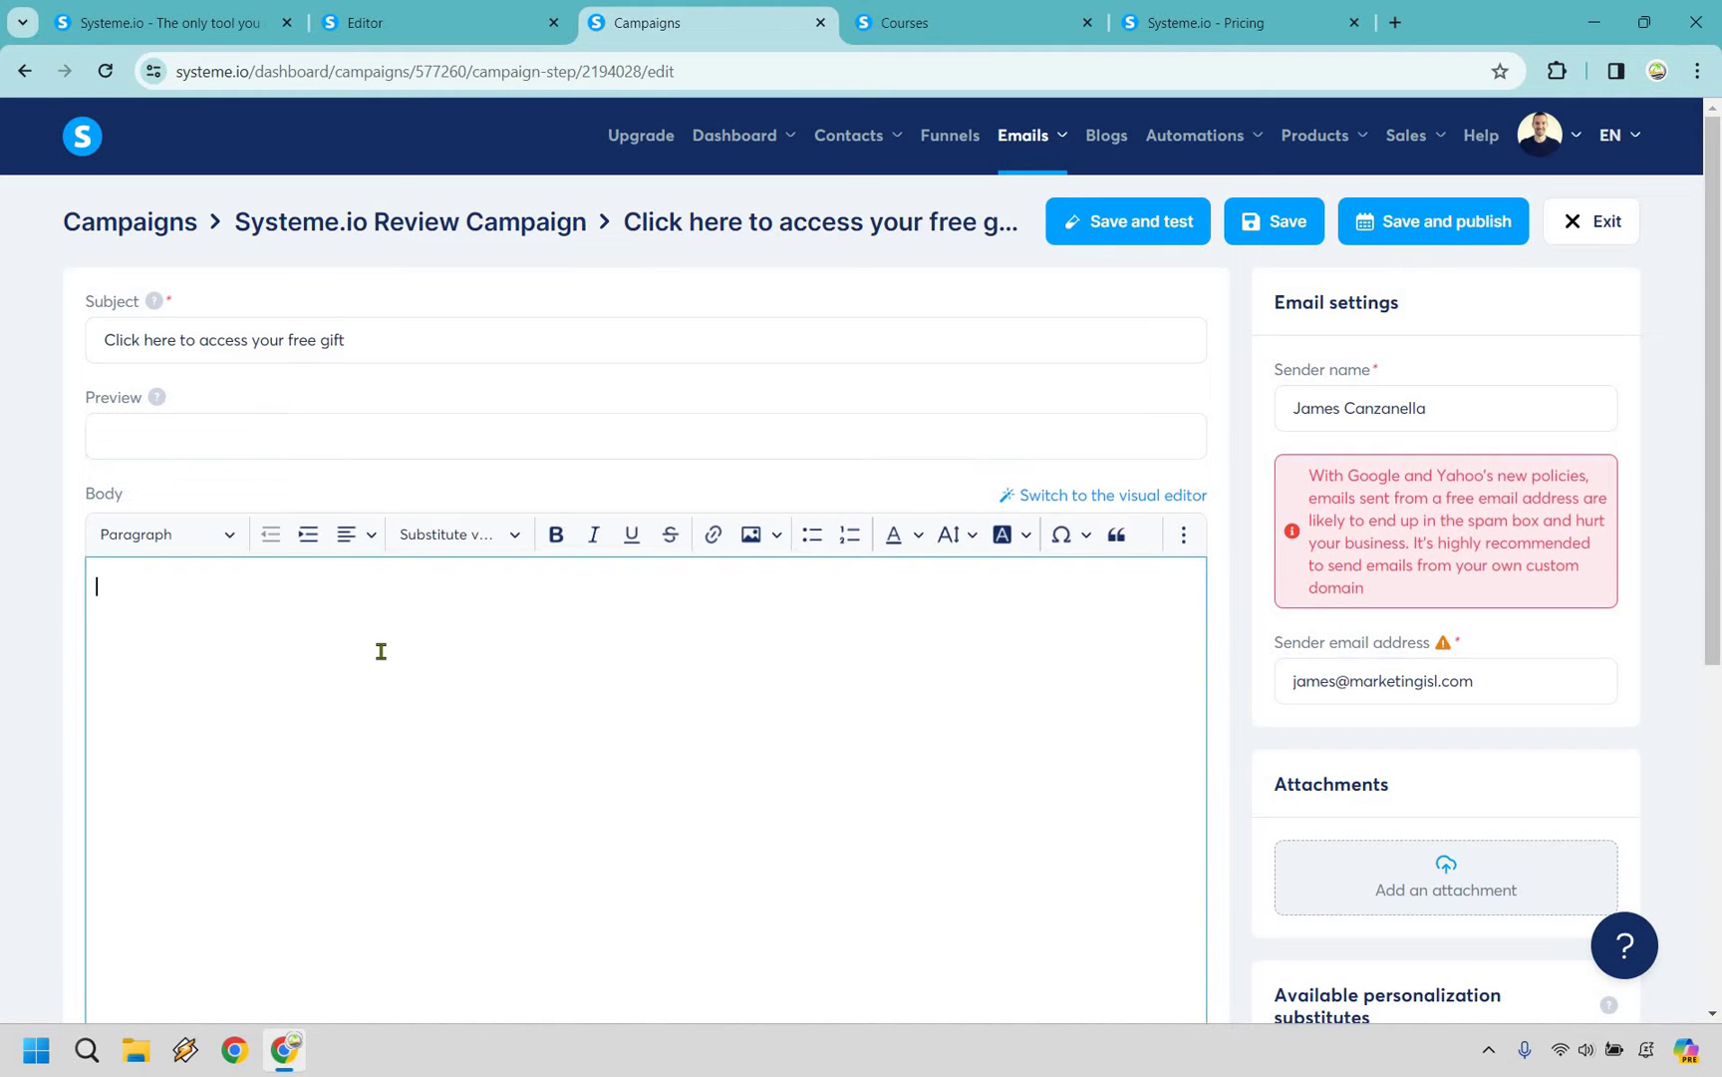
type("Your email contents would go here.")
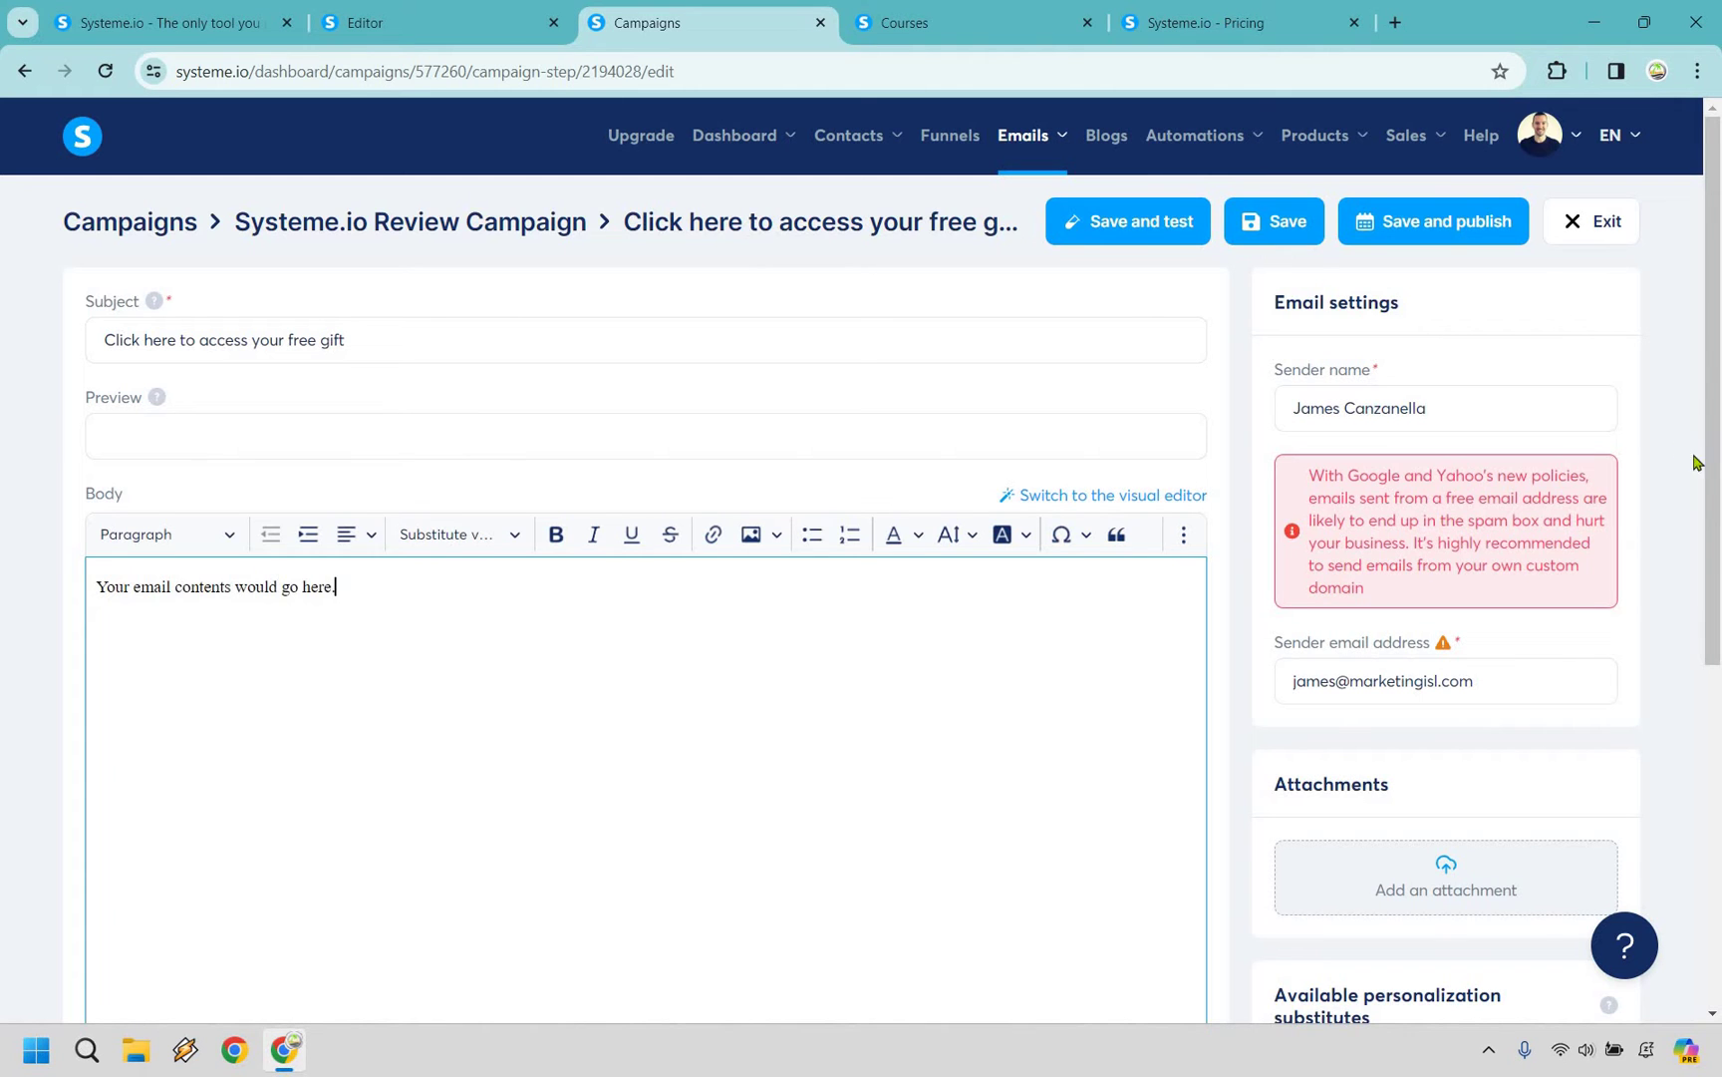
scroll(1665, 488, "down", 3)
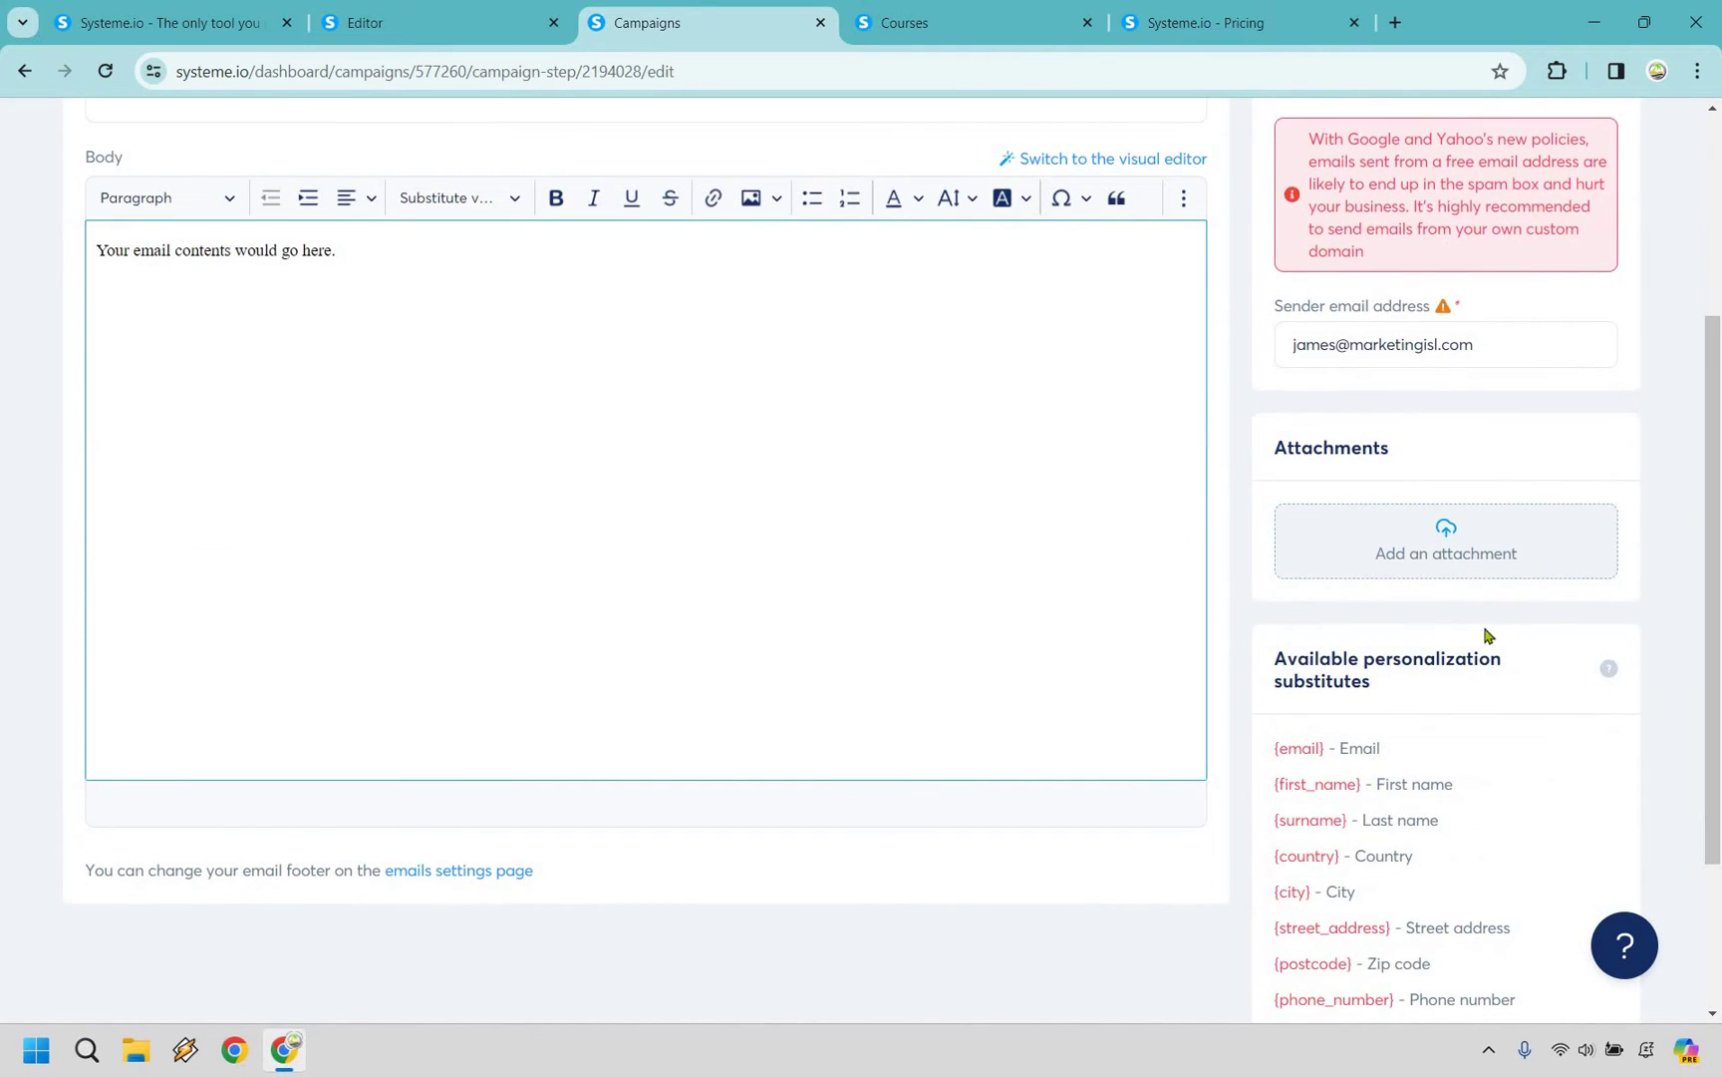
scroll(1484, 635, "down", 2)
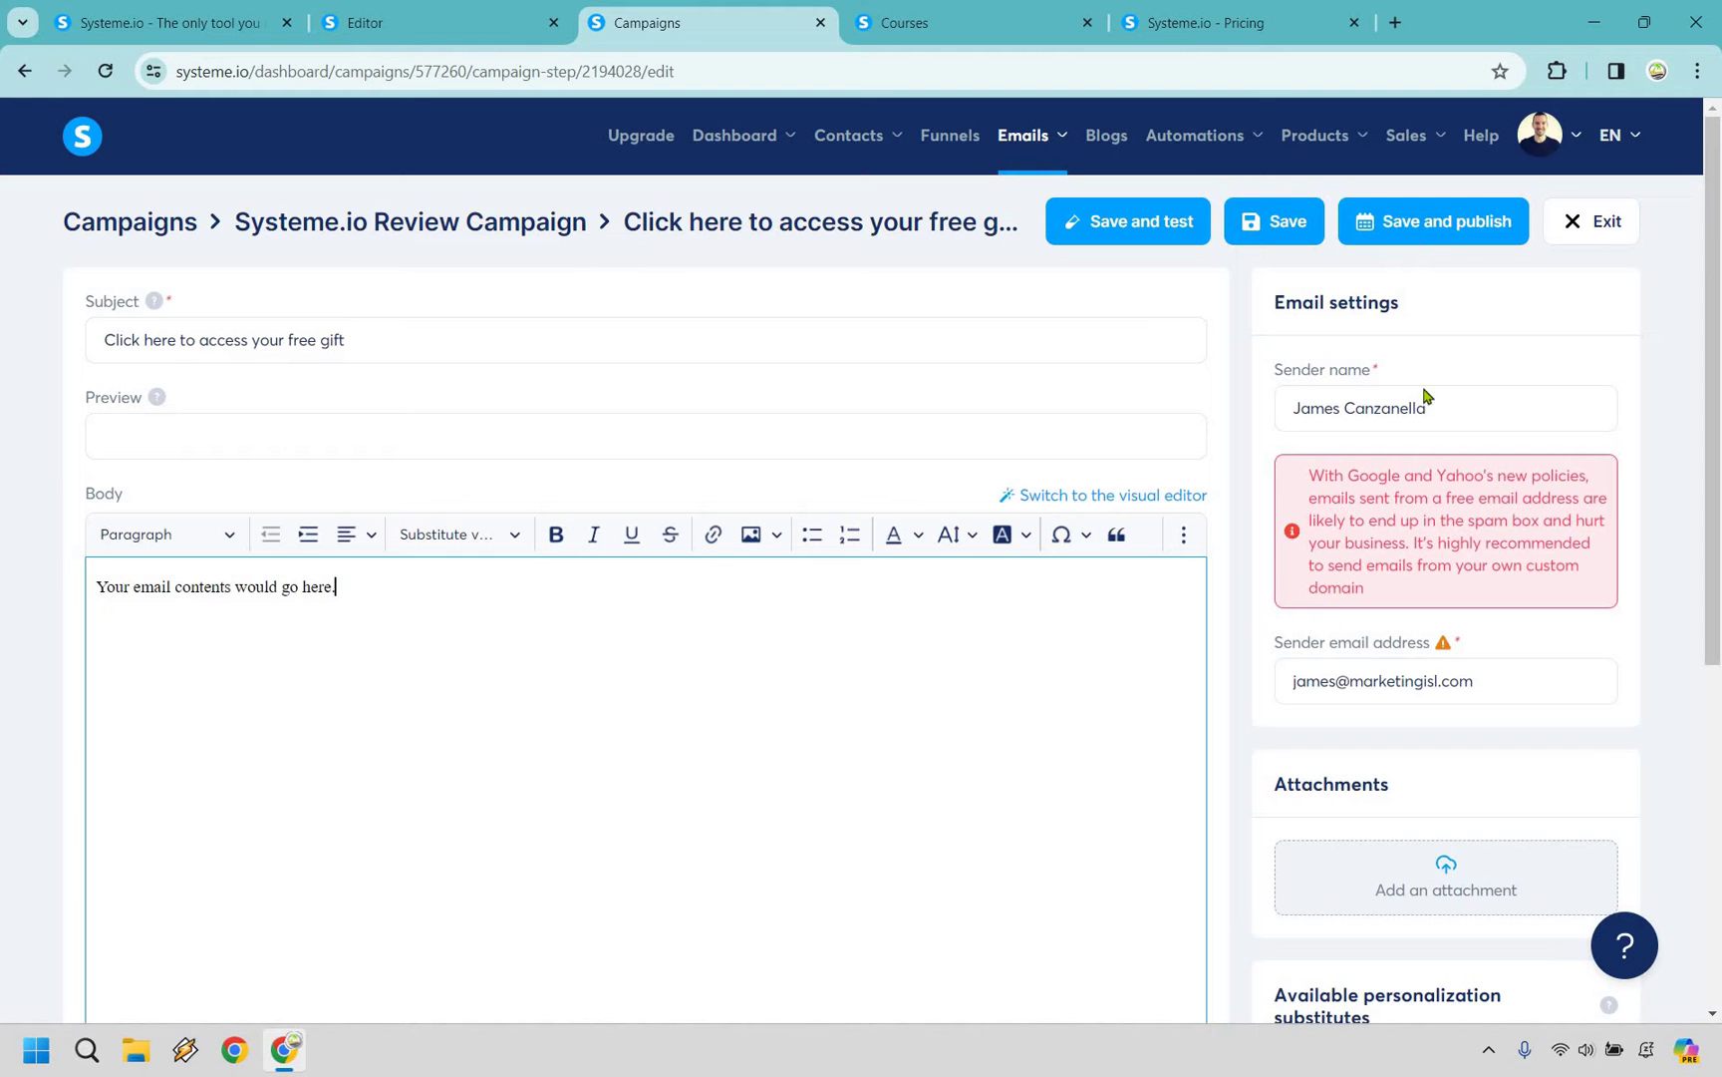
Step: Publish and activate the free-gift email with no delay
left_click(1433, 221)
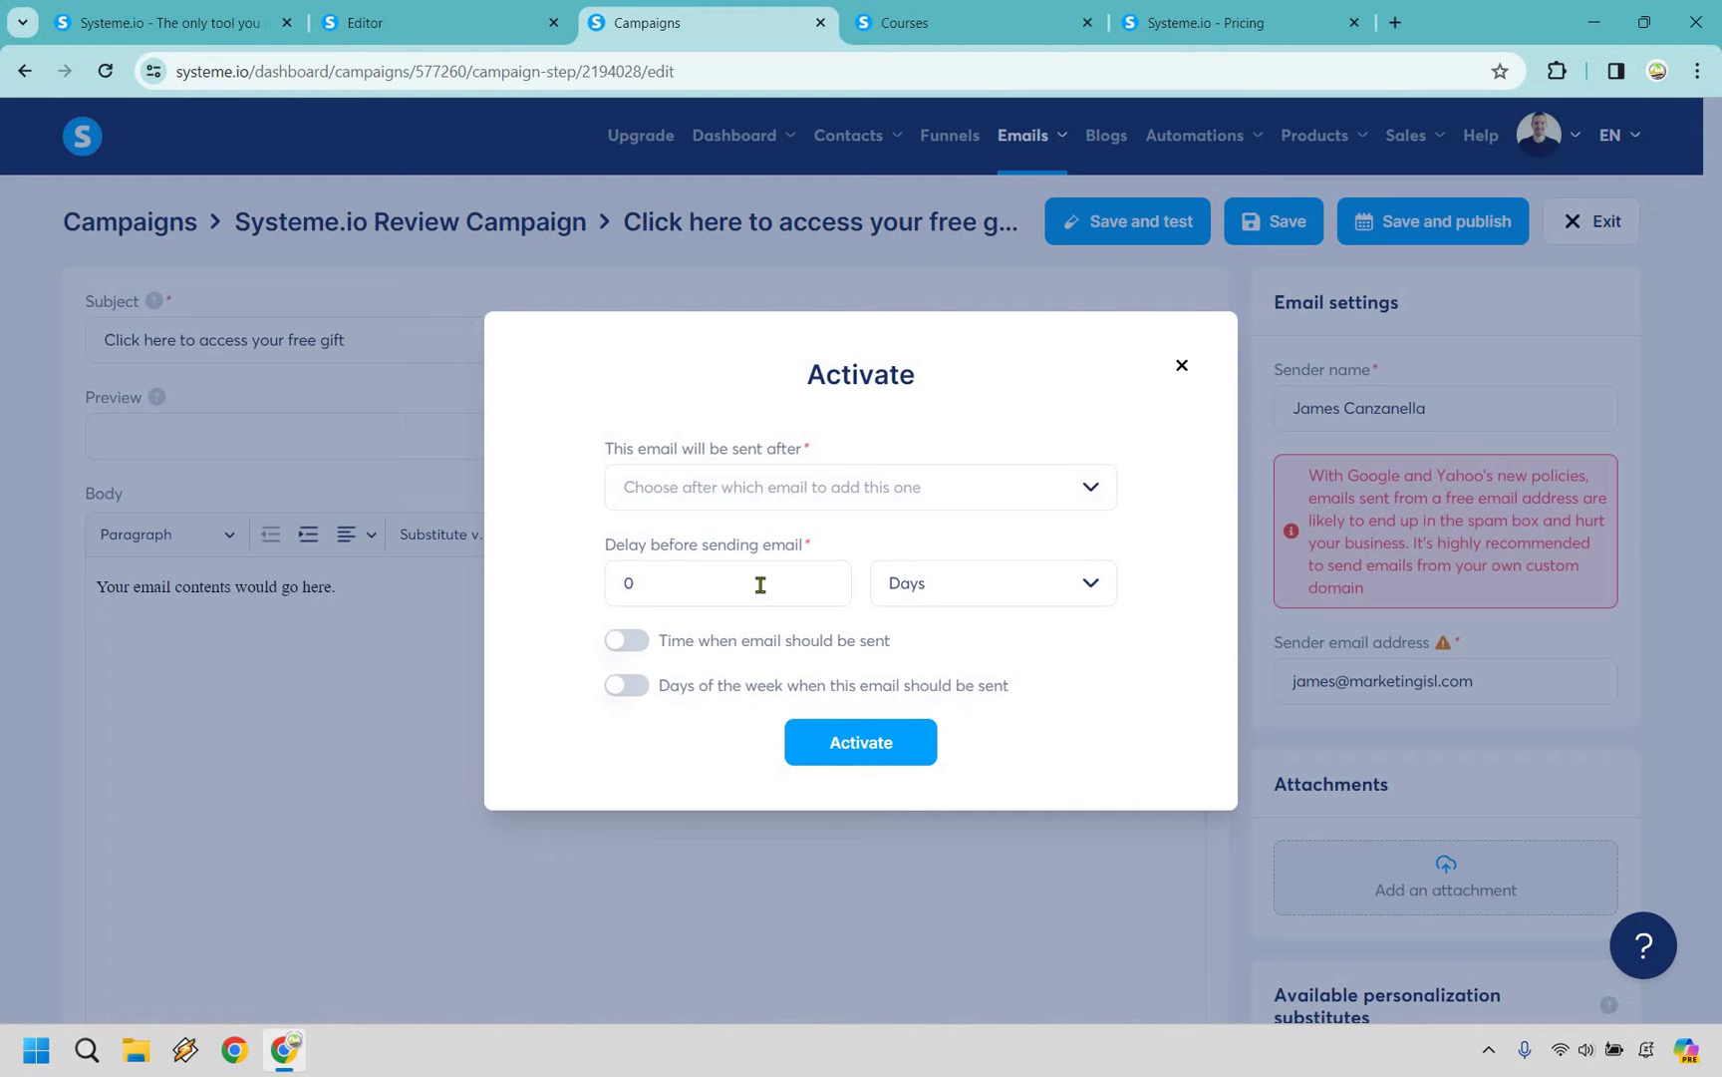
left_click(872, 740)
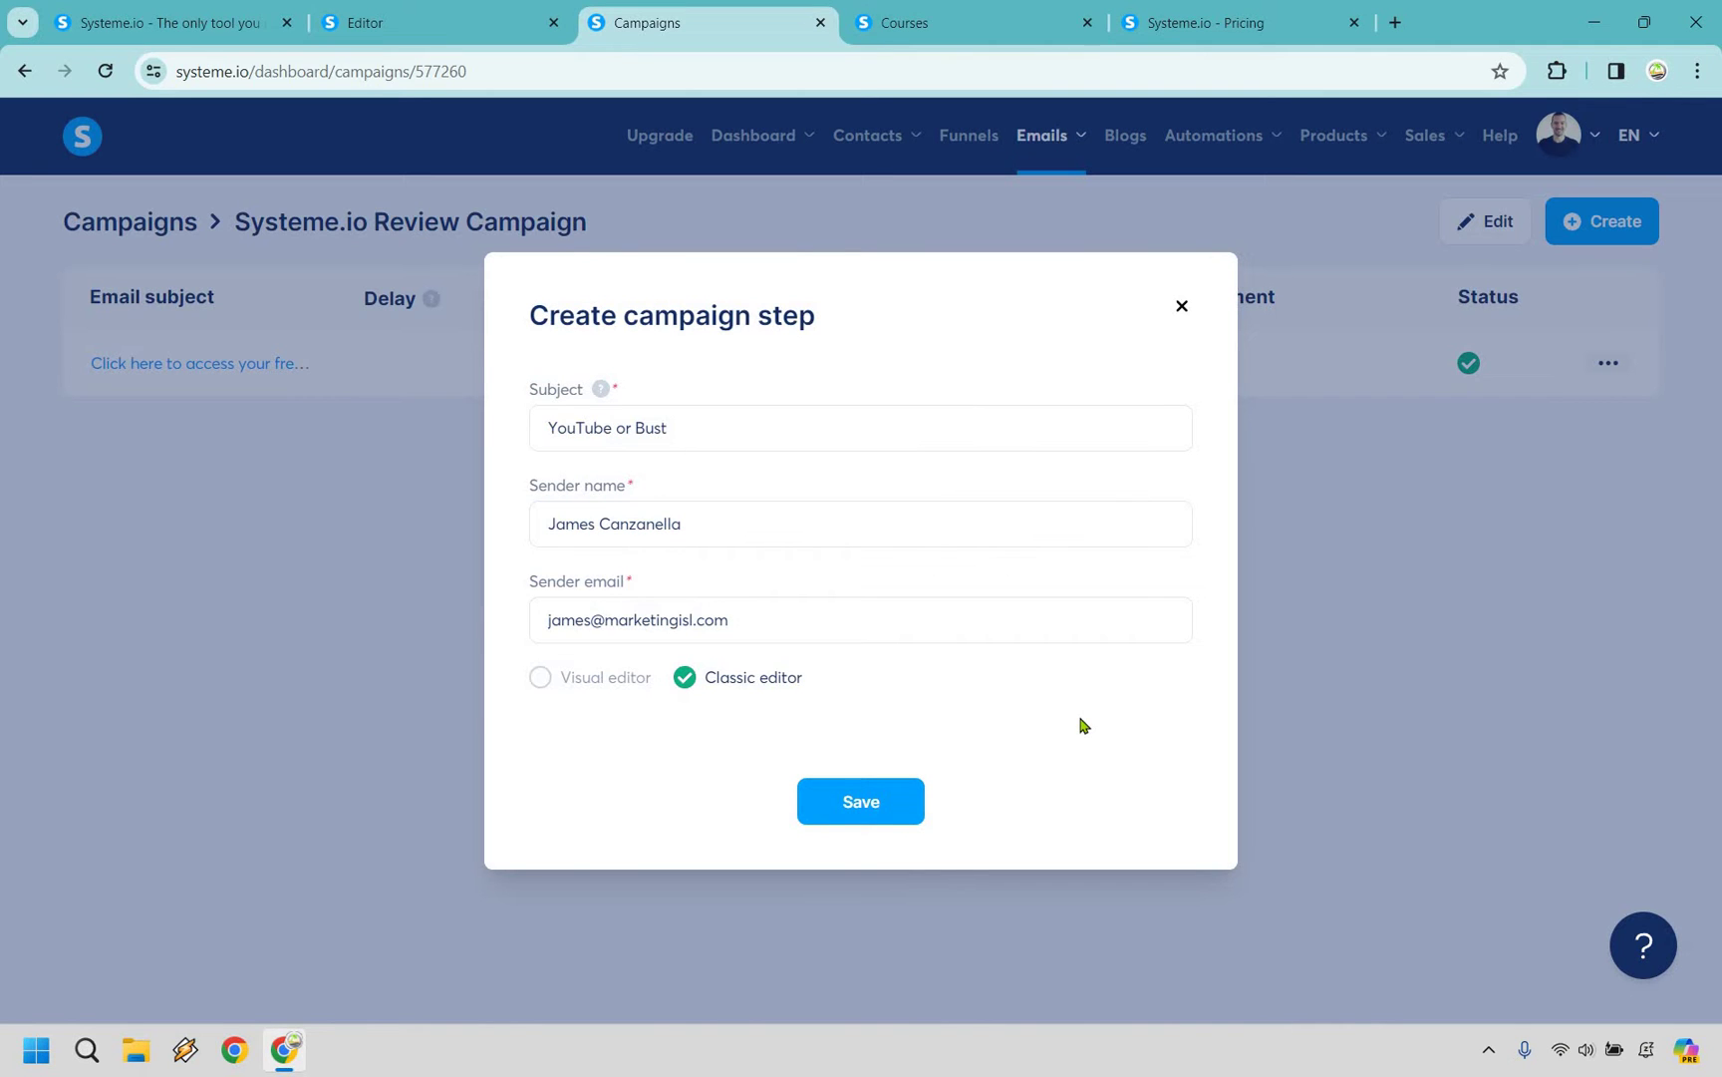
Step: Save the YouTube or Bust email and activate it to send 2 days after the free-gift email
left_click(863, 802)
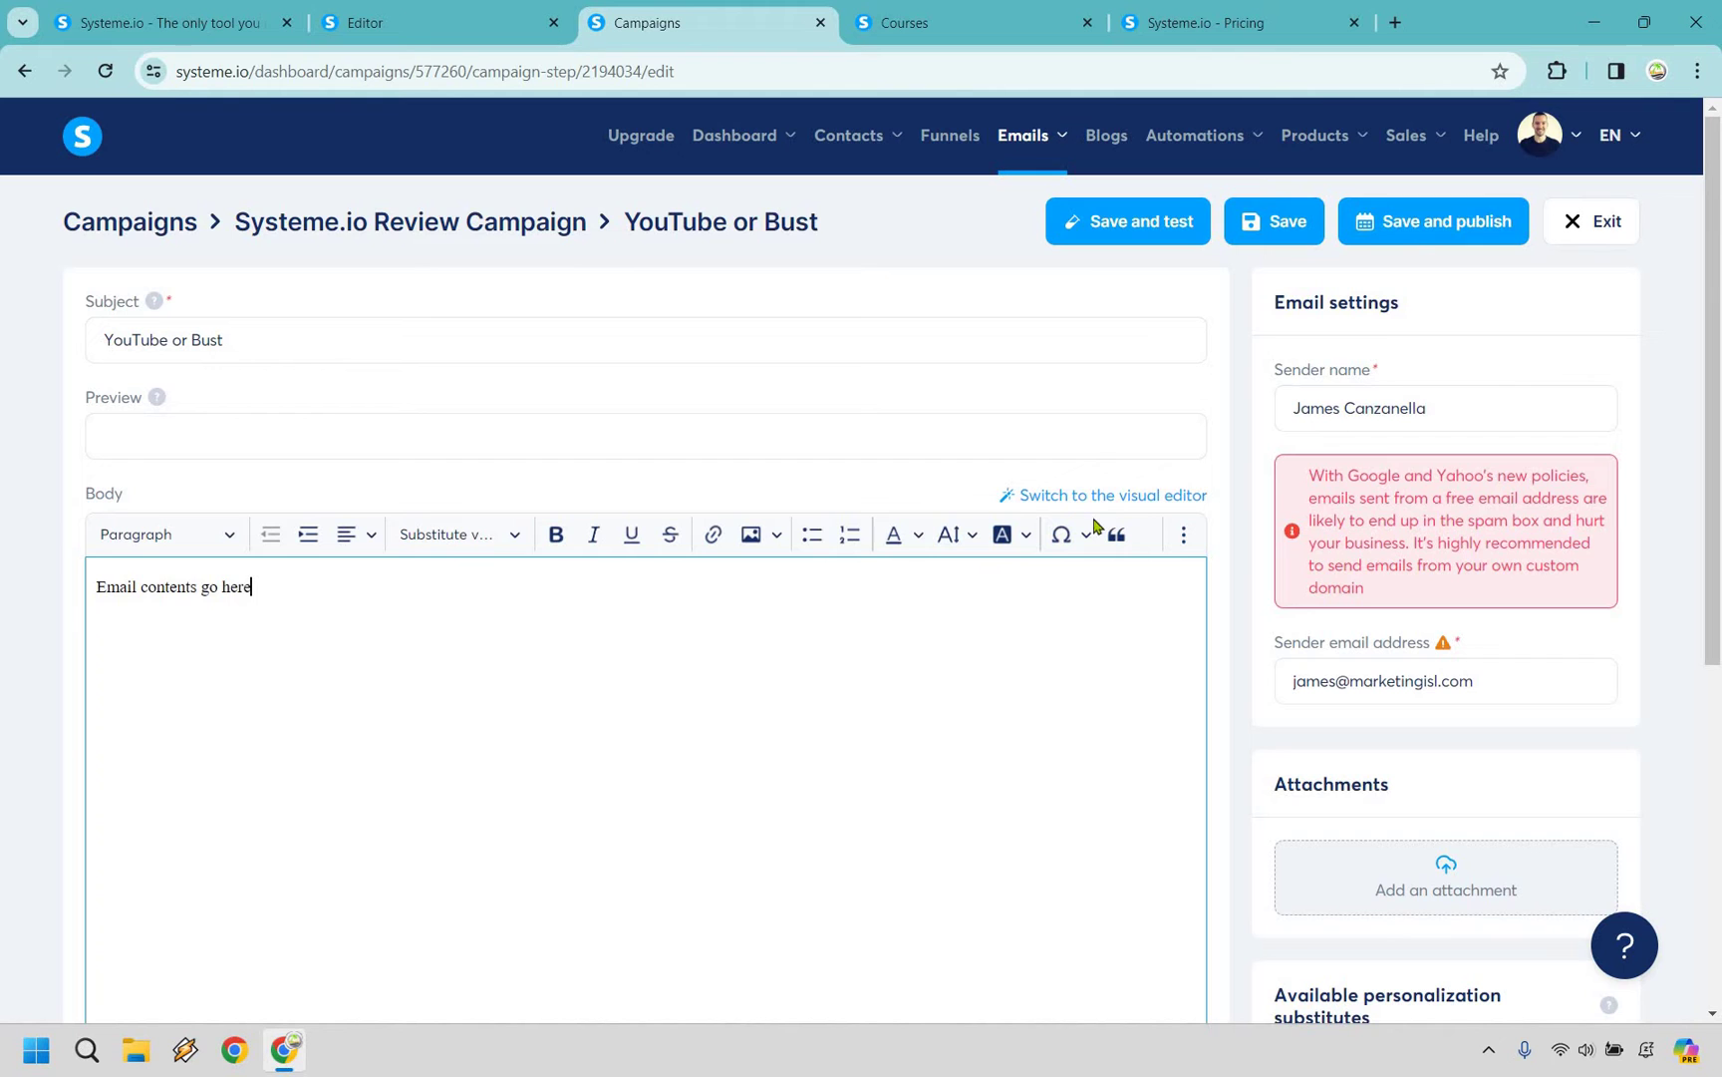
left_click(1420, 237)
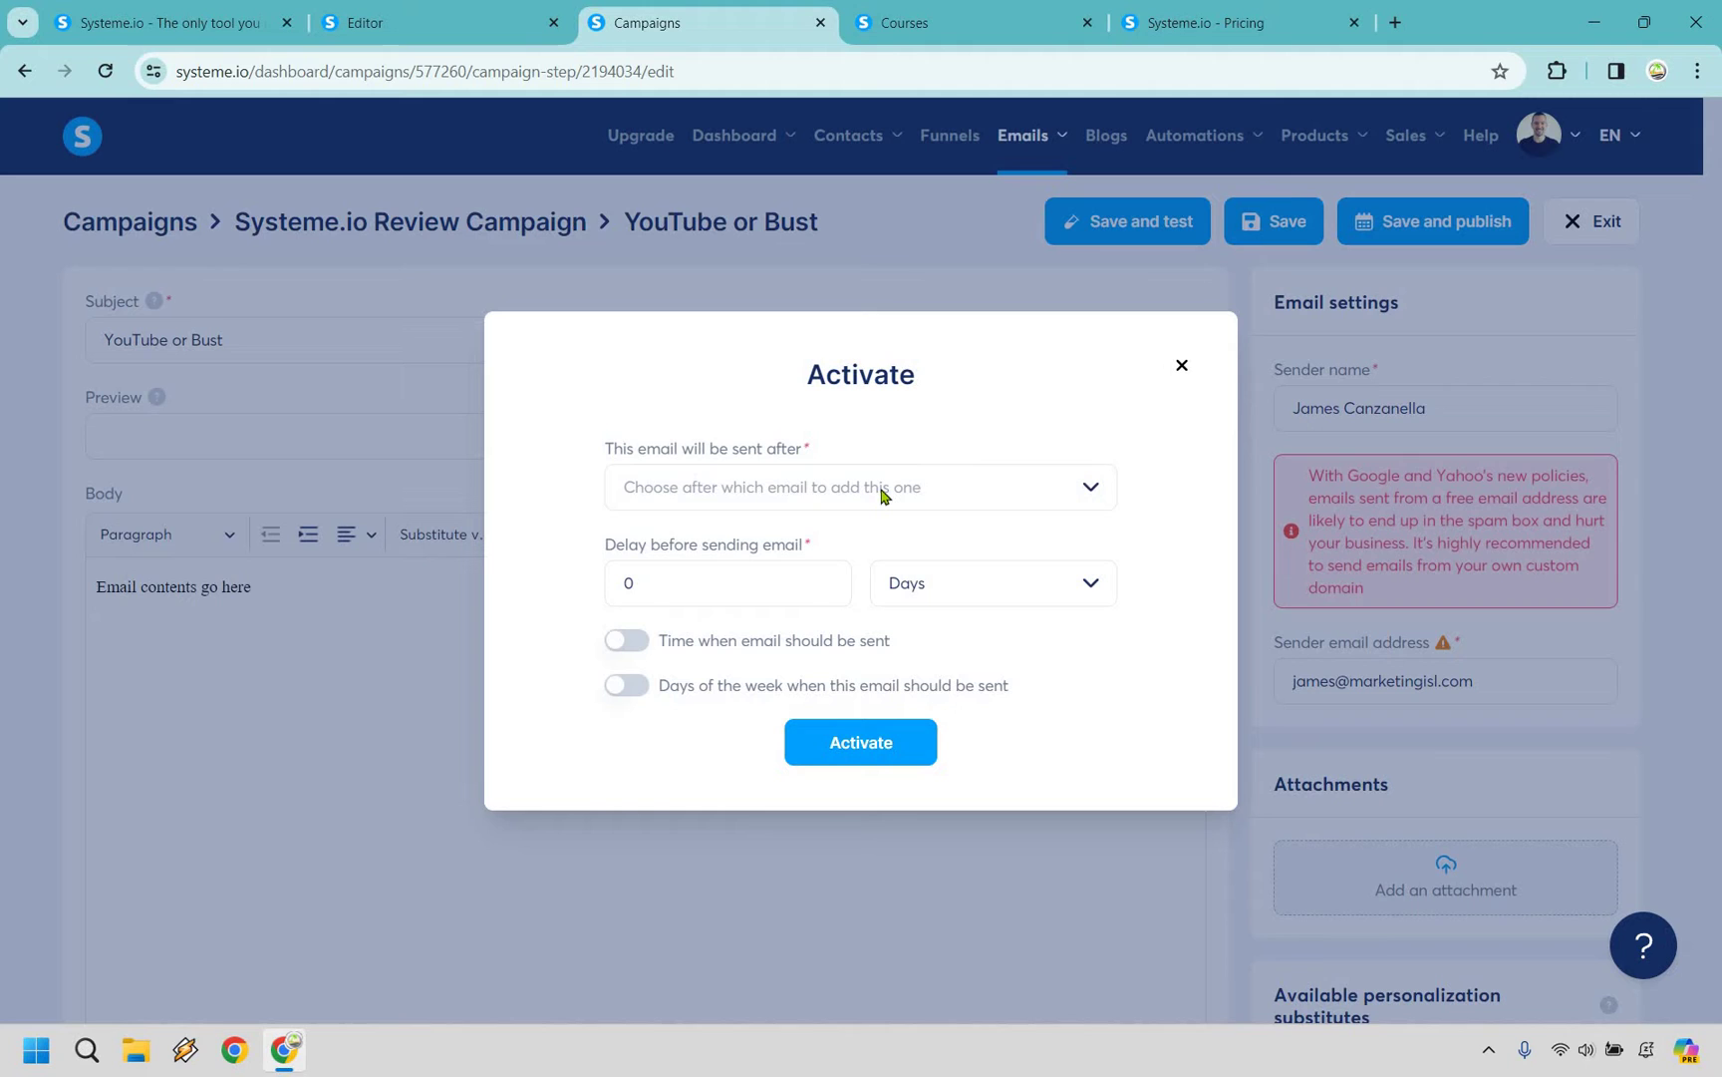
left_click(885, 490)
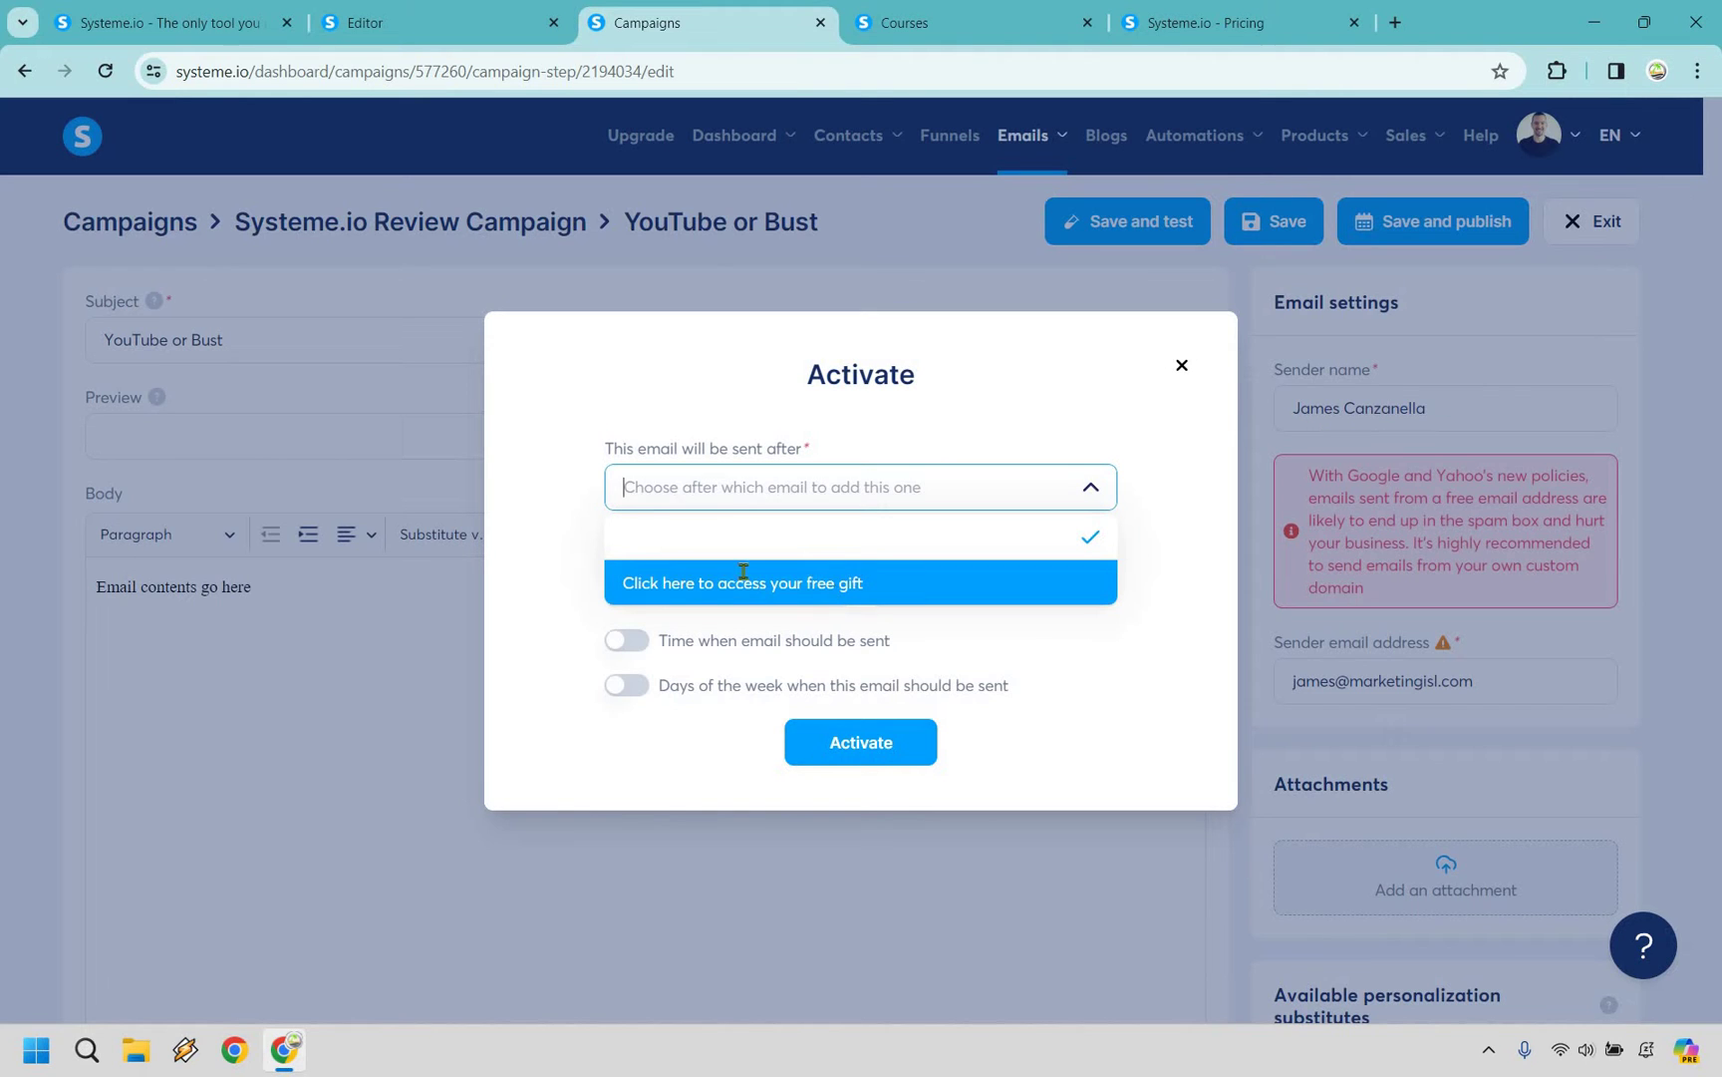
left_click(797, 477)
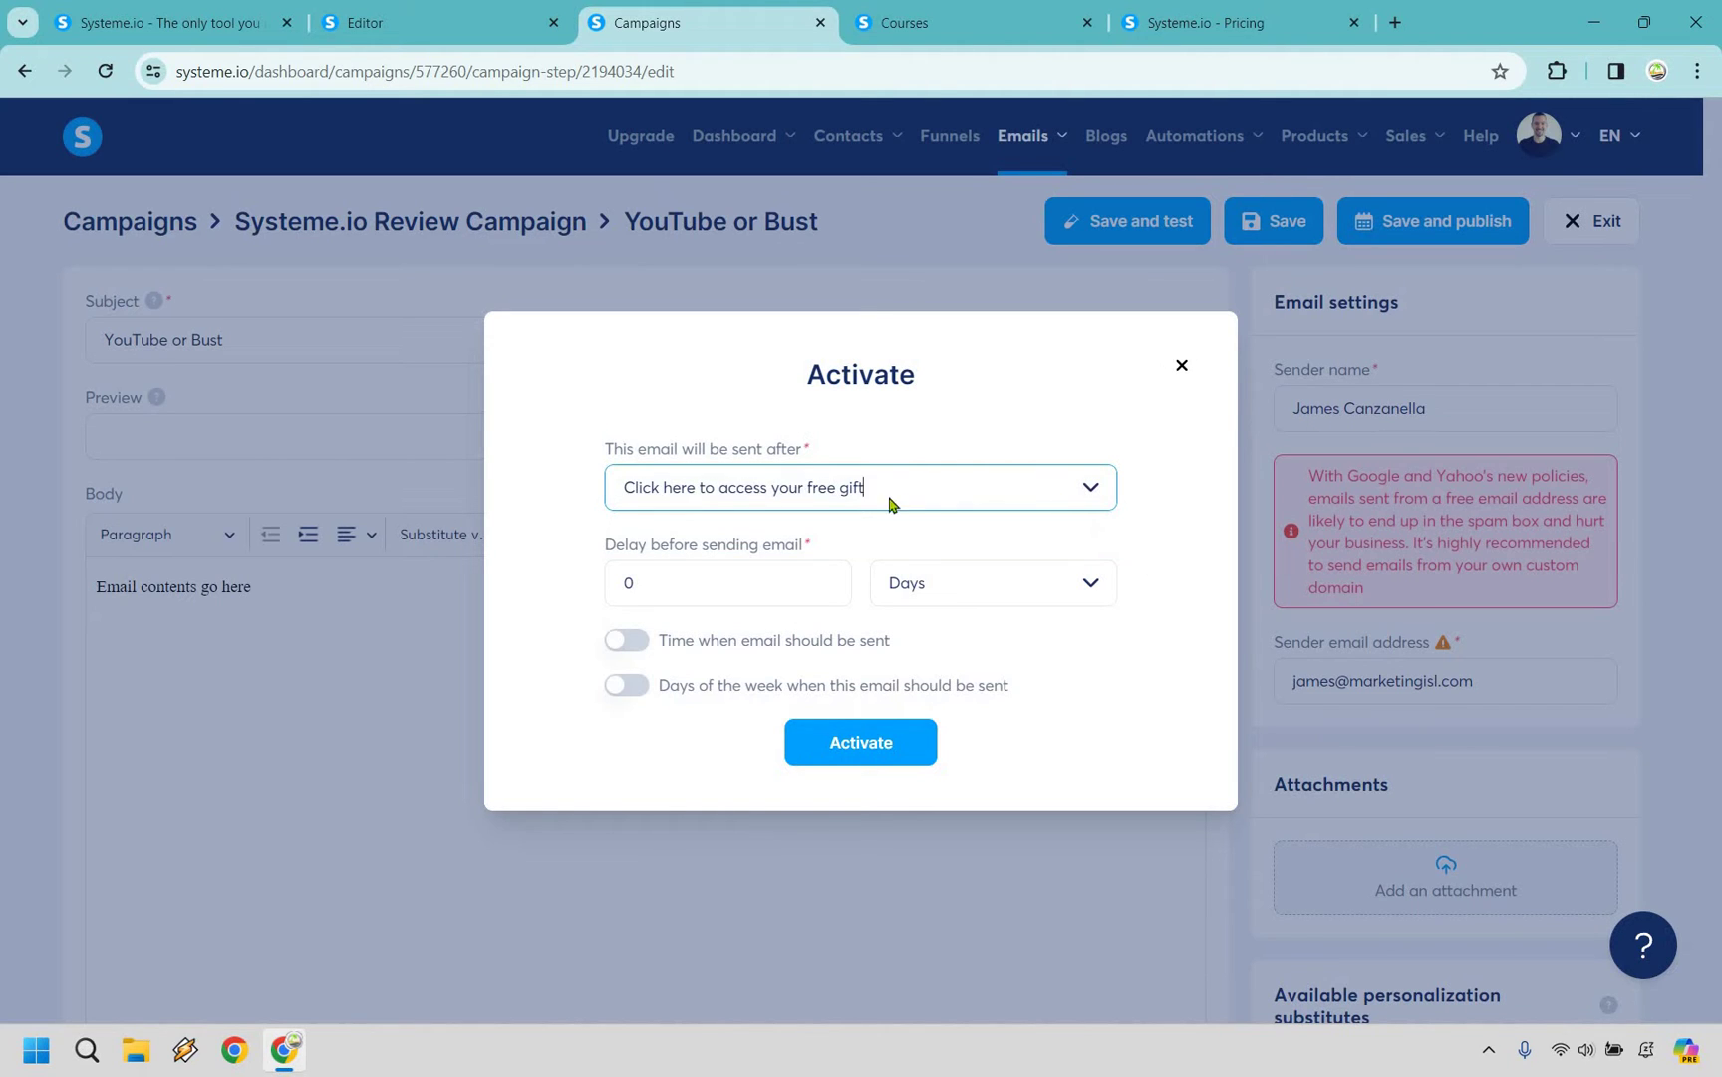
left_click(695, 596)
type("2")
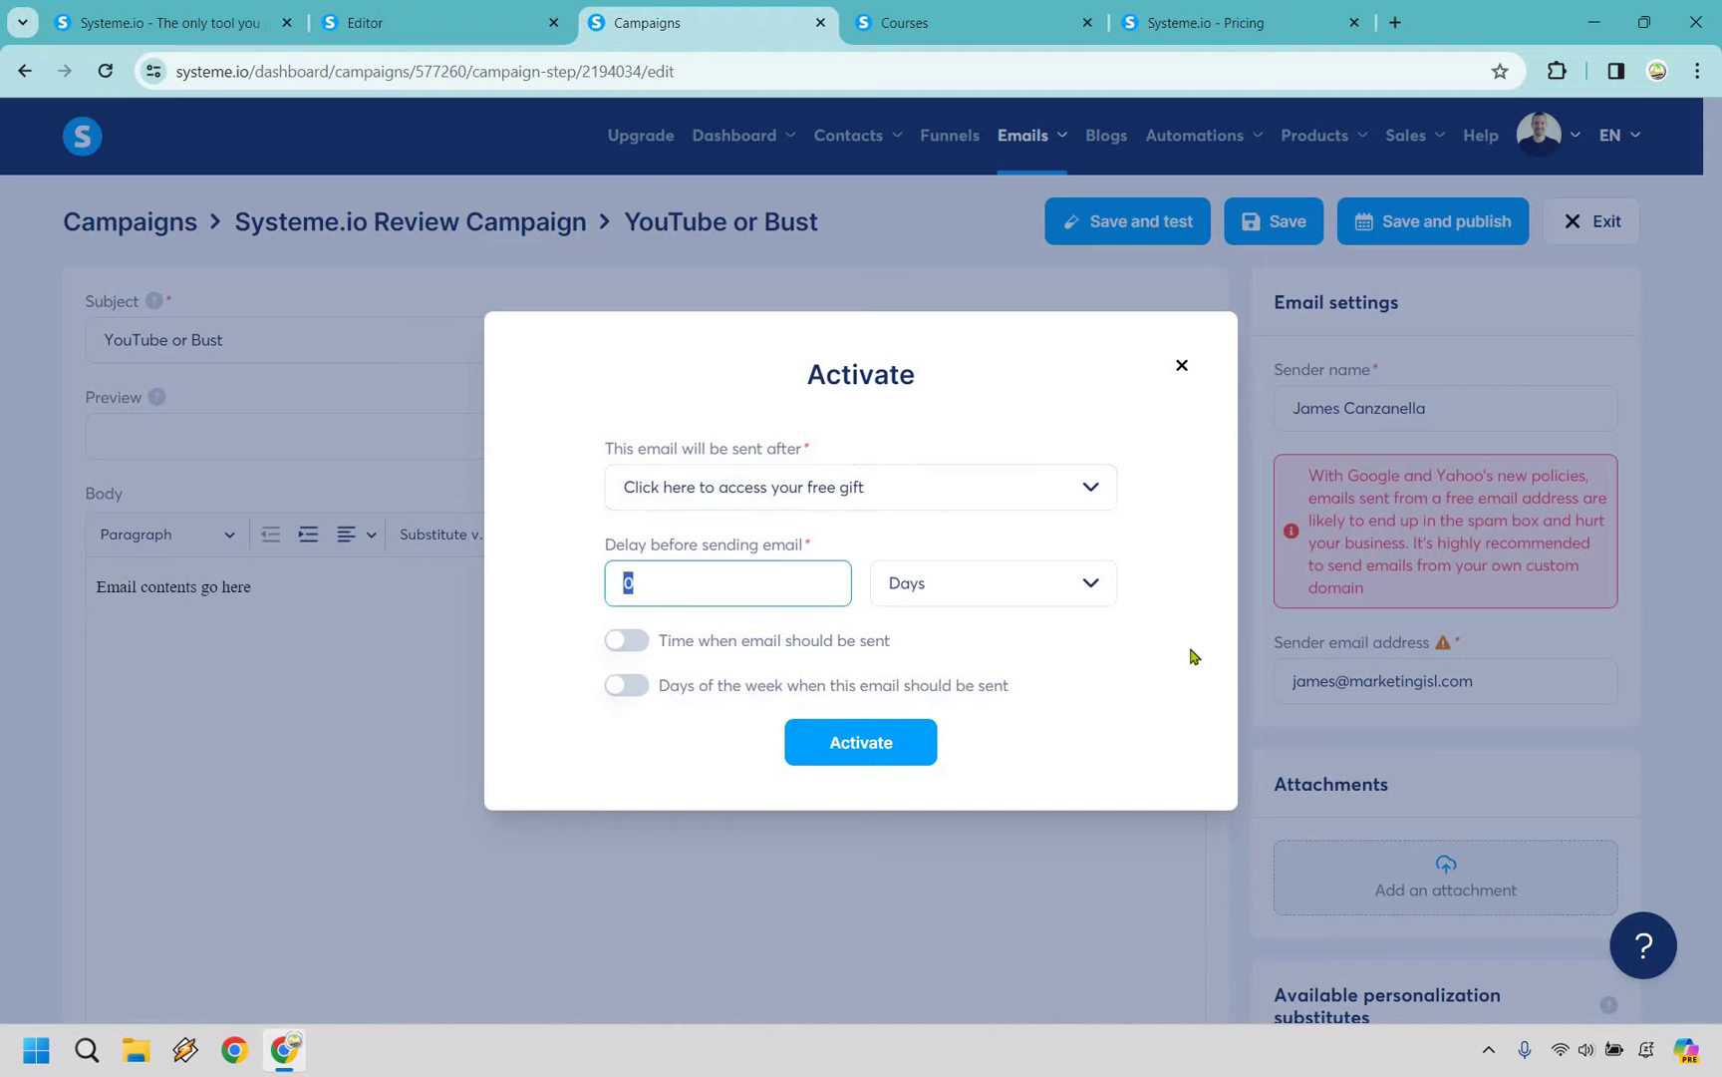
left_click(1206, 653)
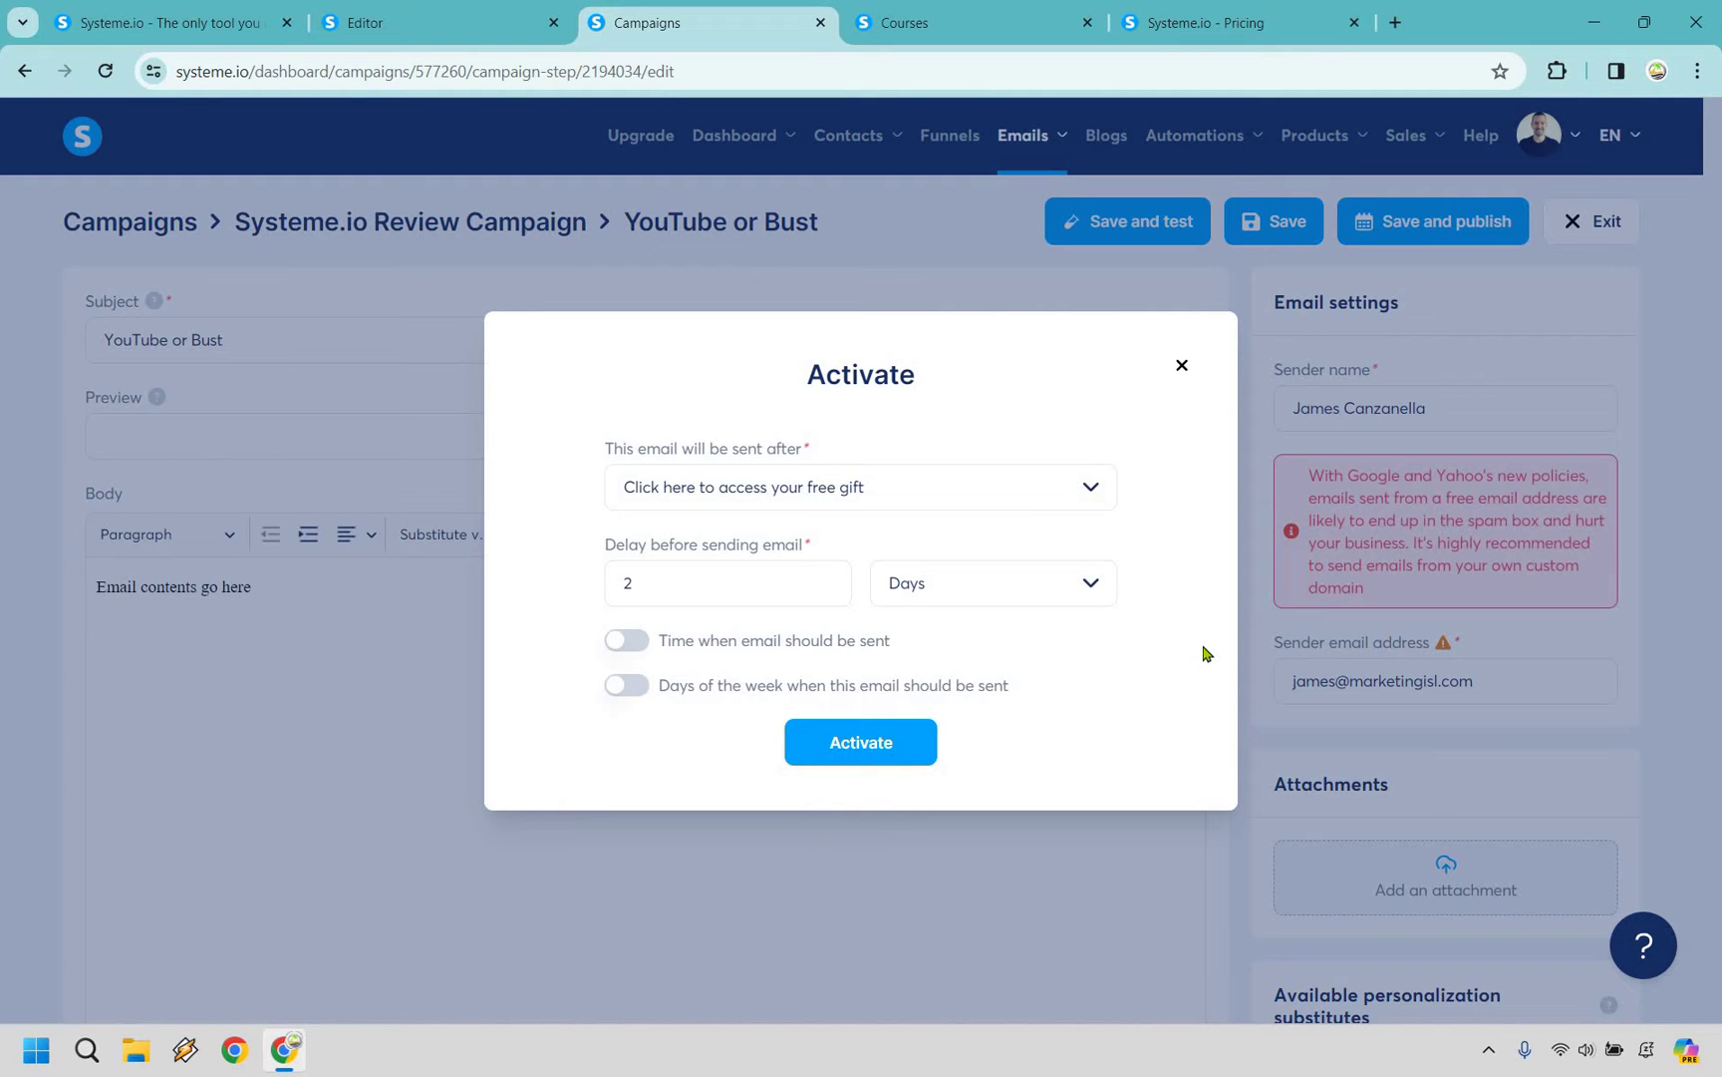
left_click(869, 732)
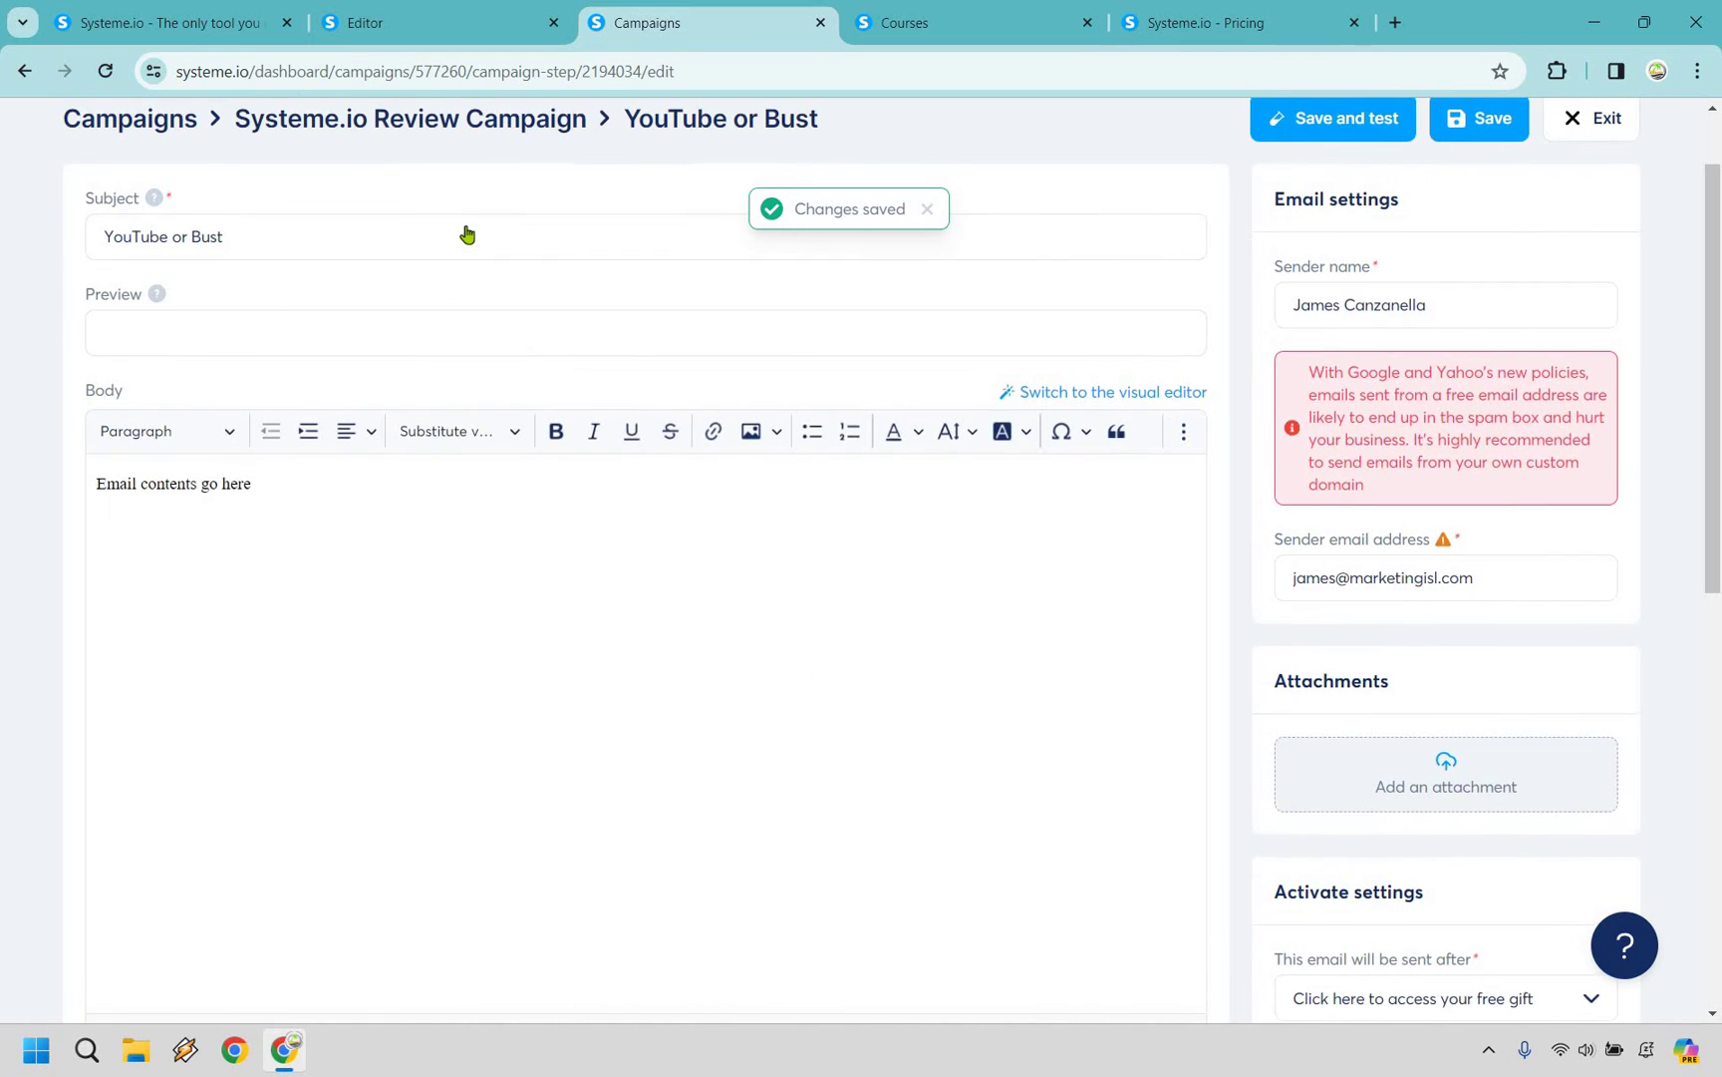
left_click(467, 225)
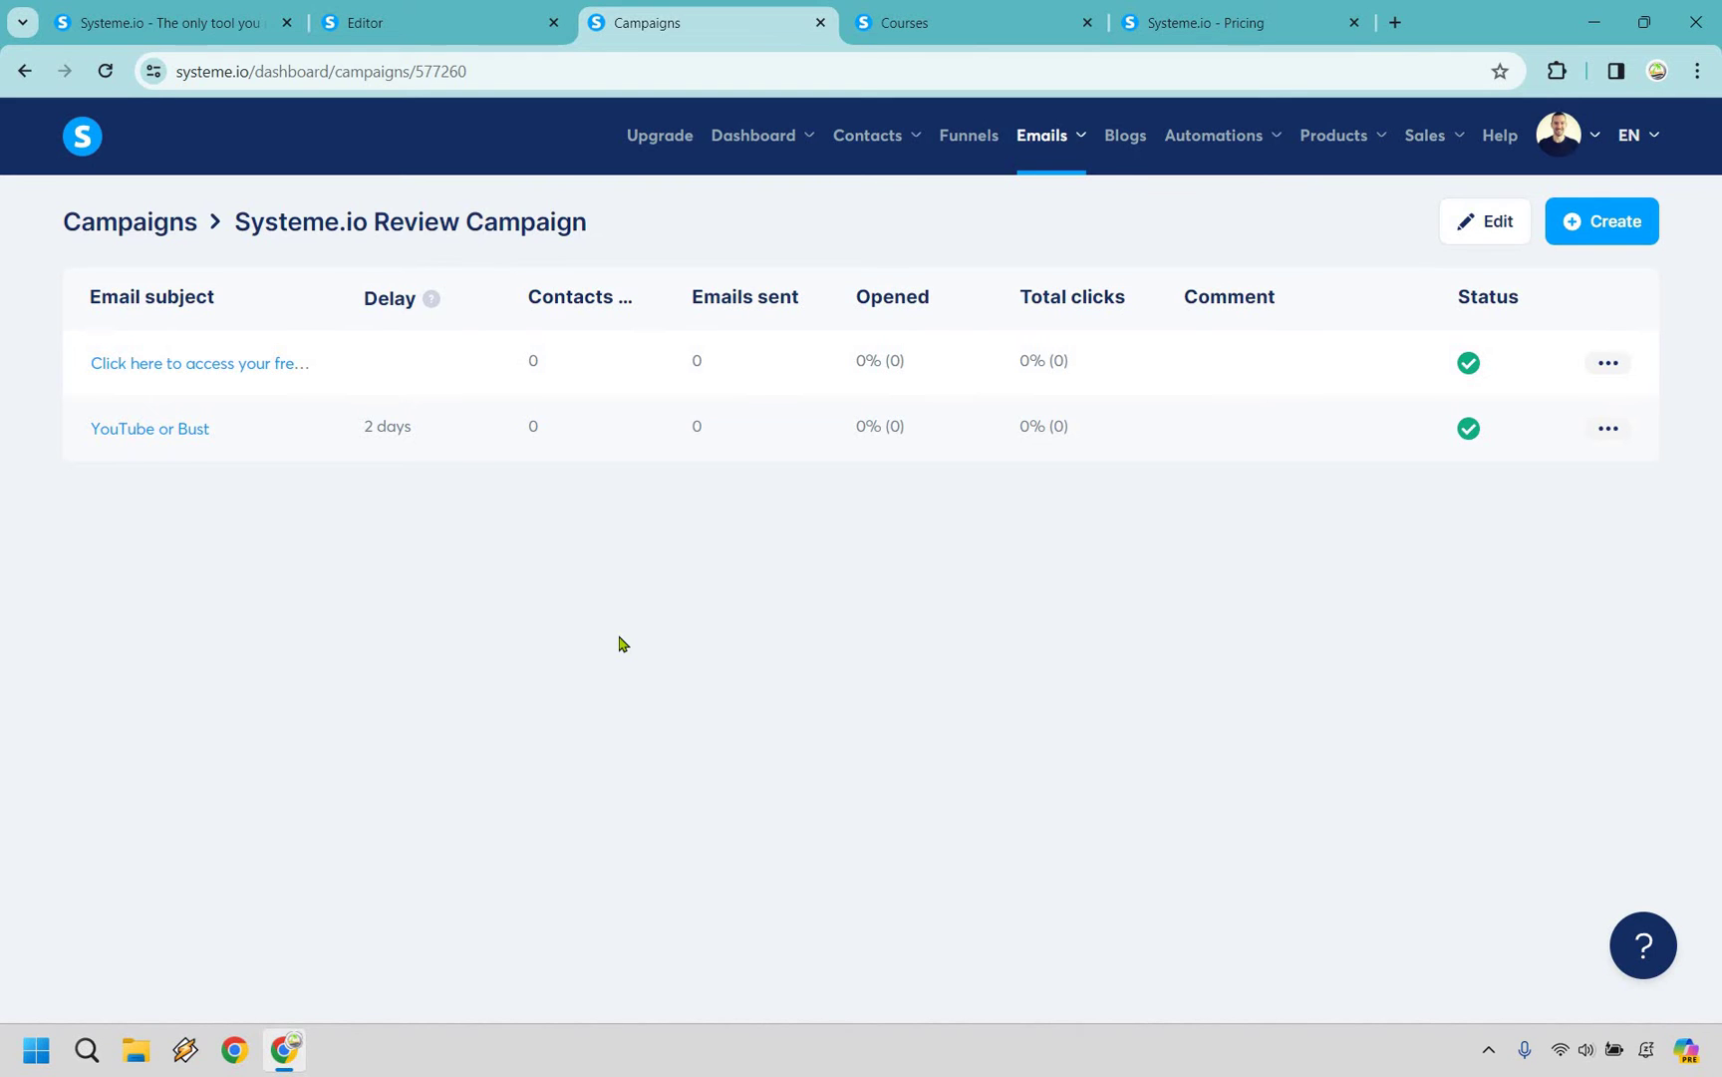
key("ctrl+shift+Tab")
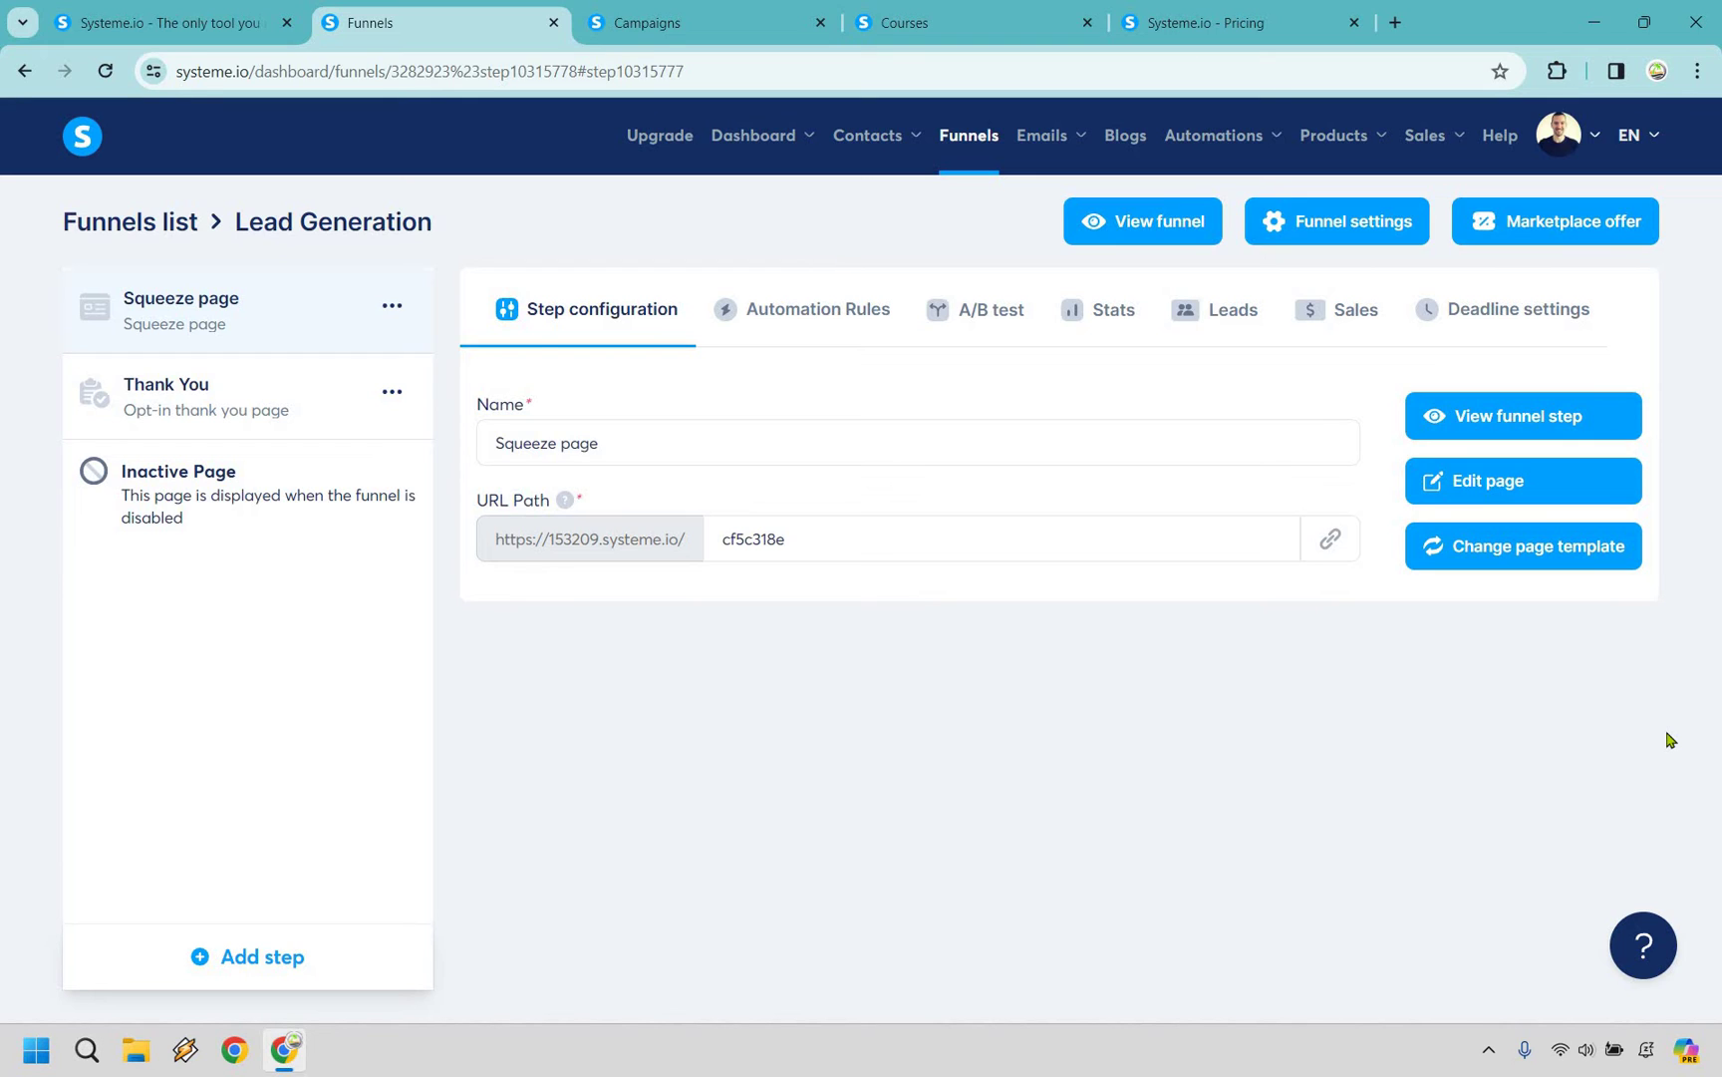
Step: Add a 'Funnel step form subscribed' automation rule to the squeeze page
left_click(777, 316)
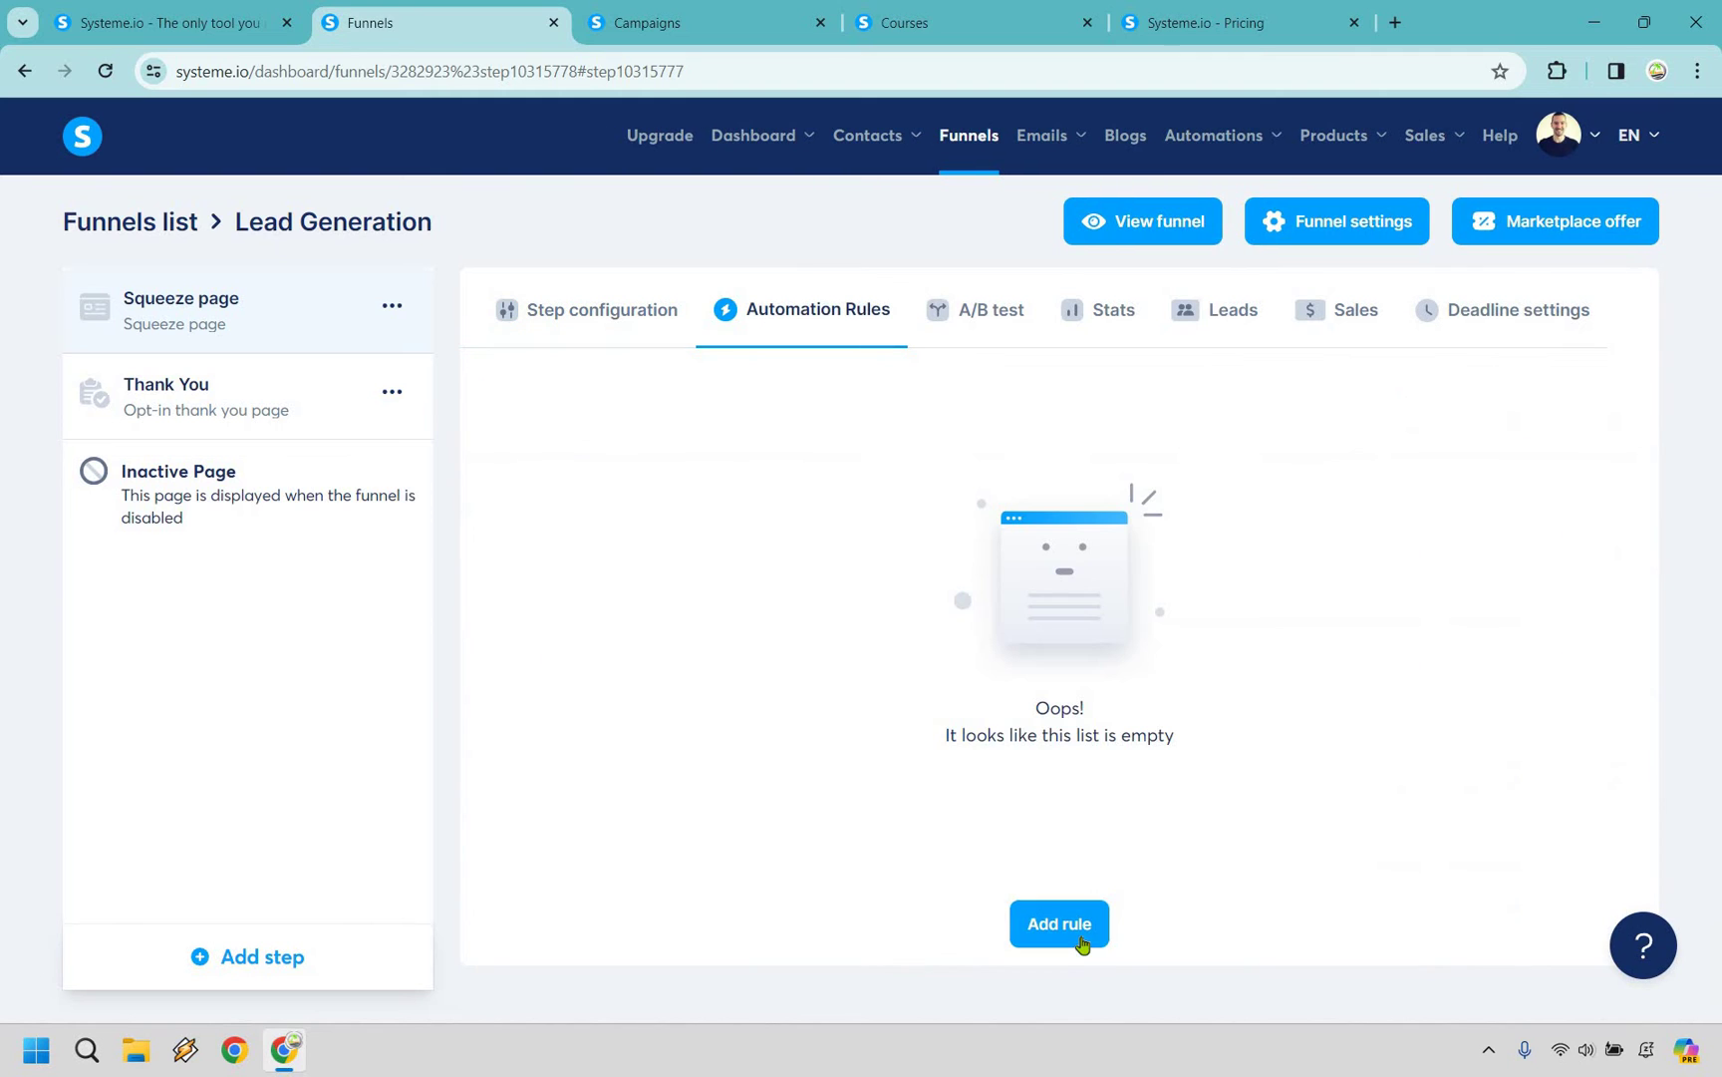
left_click(1059, 923)
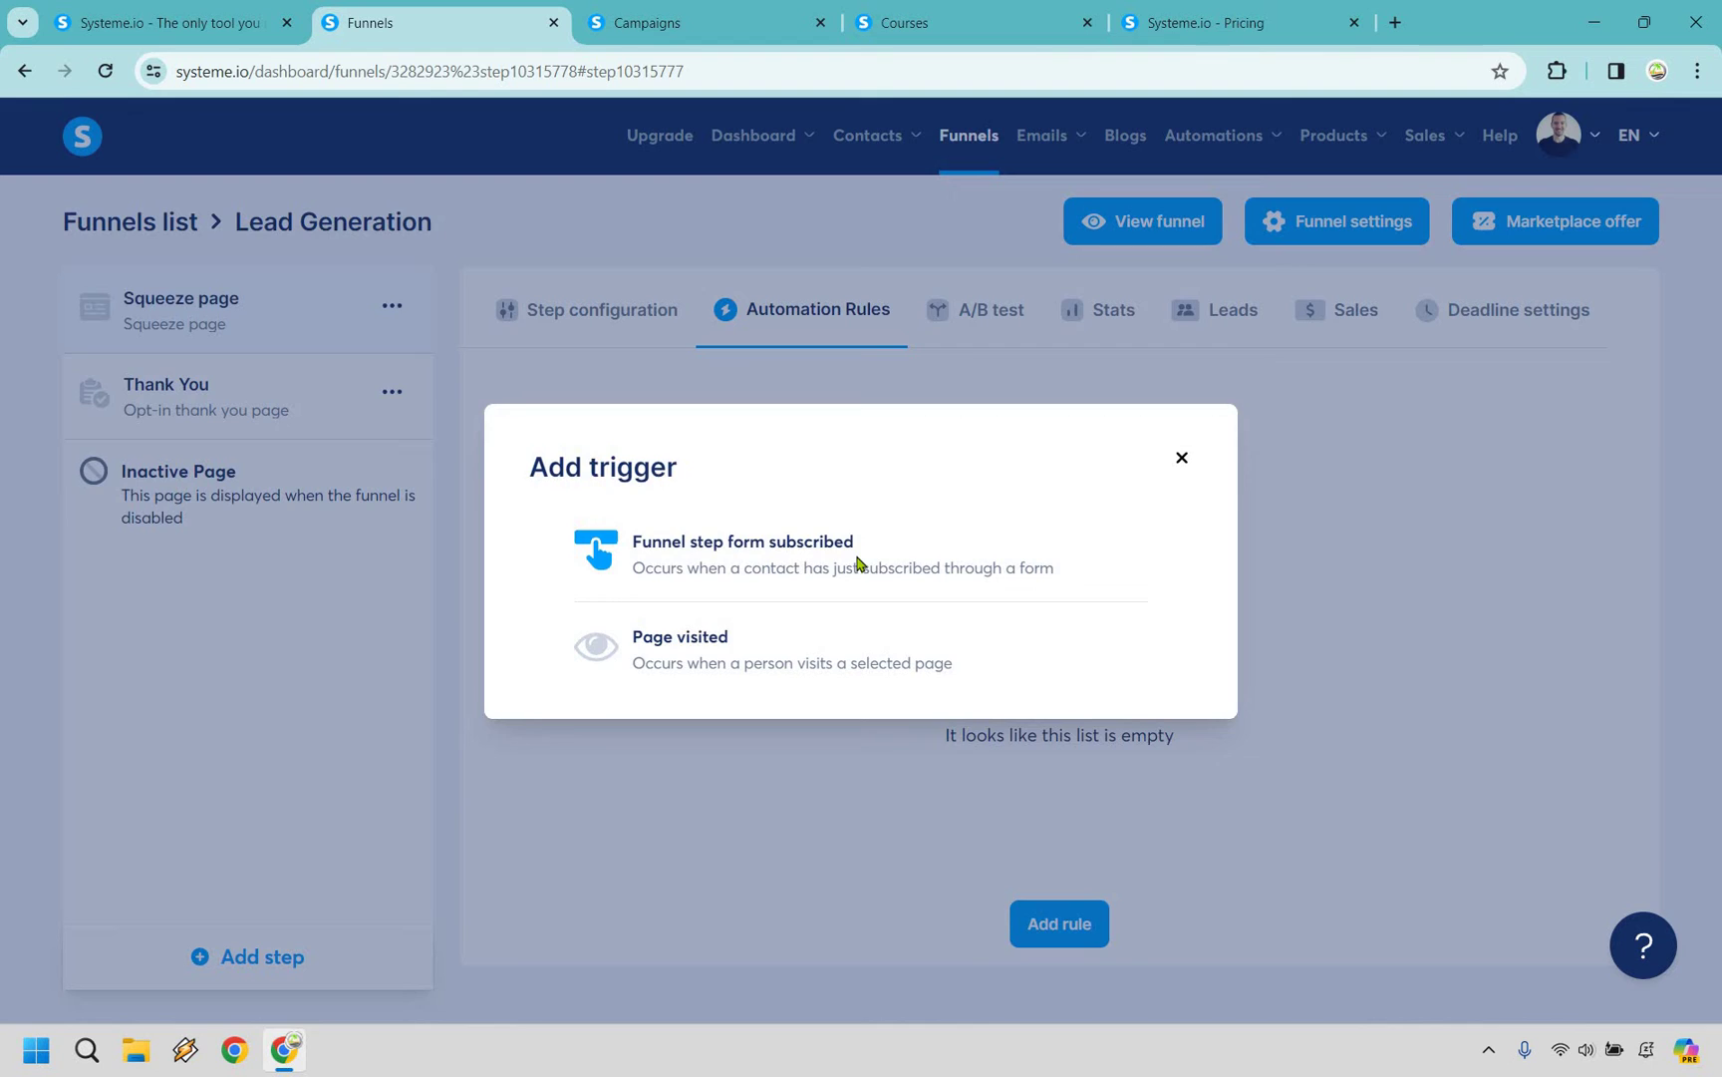
left_click(942, 538)
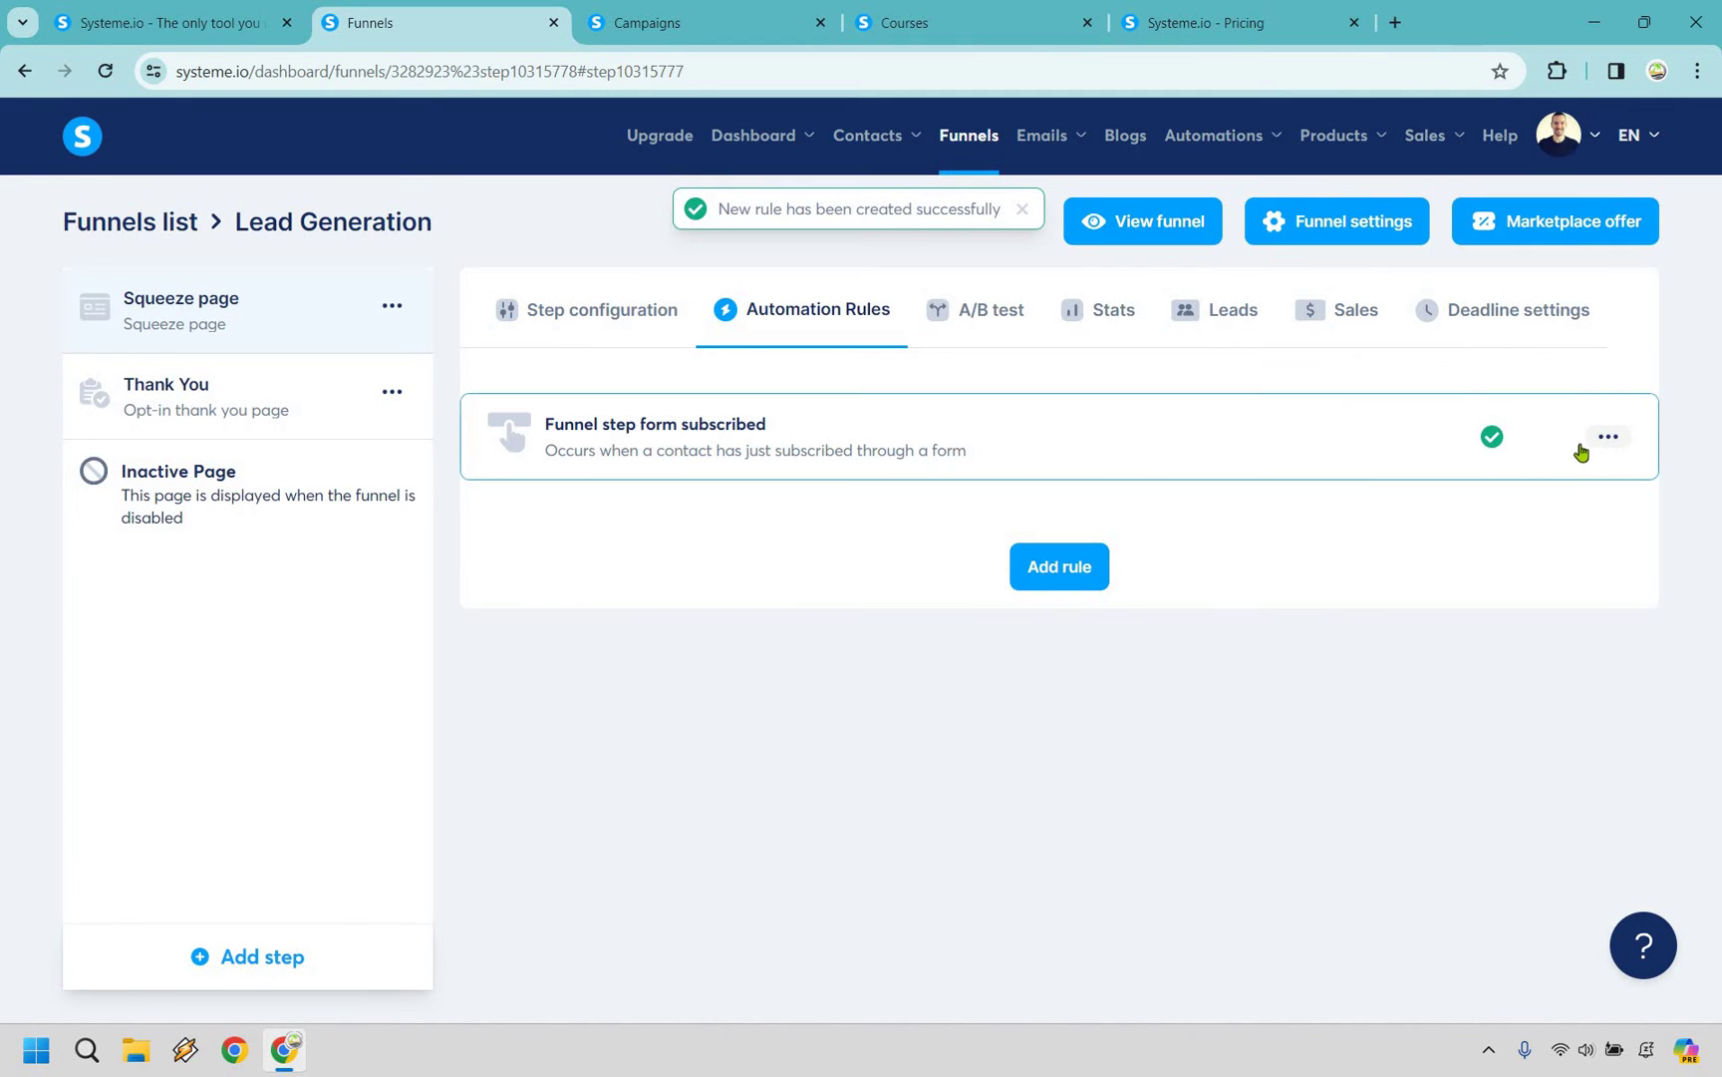
Step: Give the rule a Subscribe to campaign action for the Systeme.io Review Campaign and save it
left_click(1585, 446)
left_click(1474, 450)
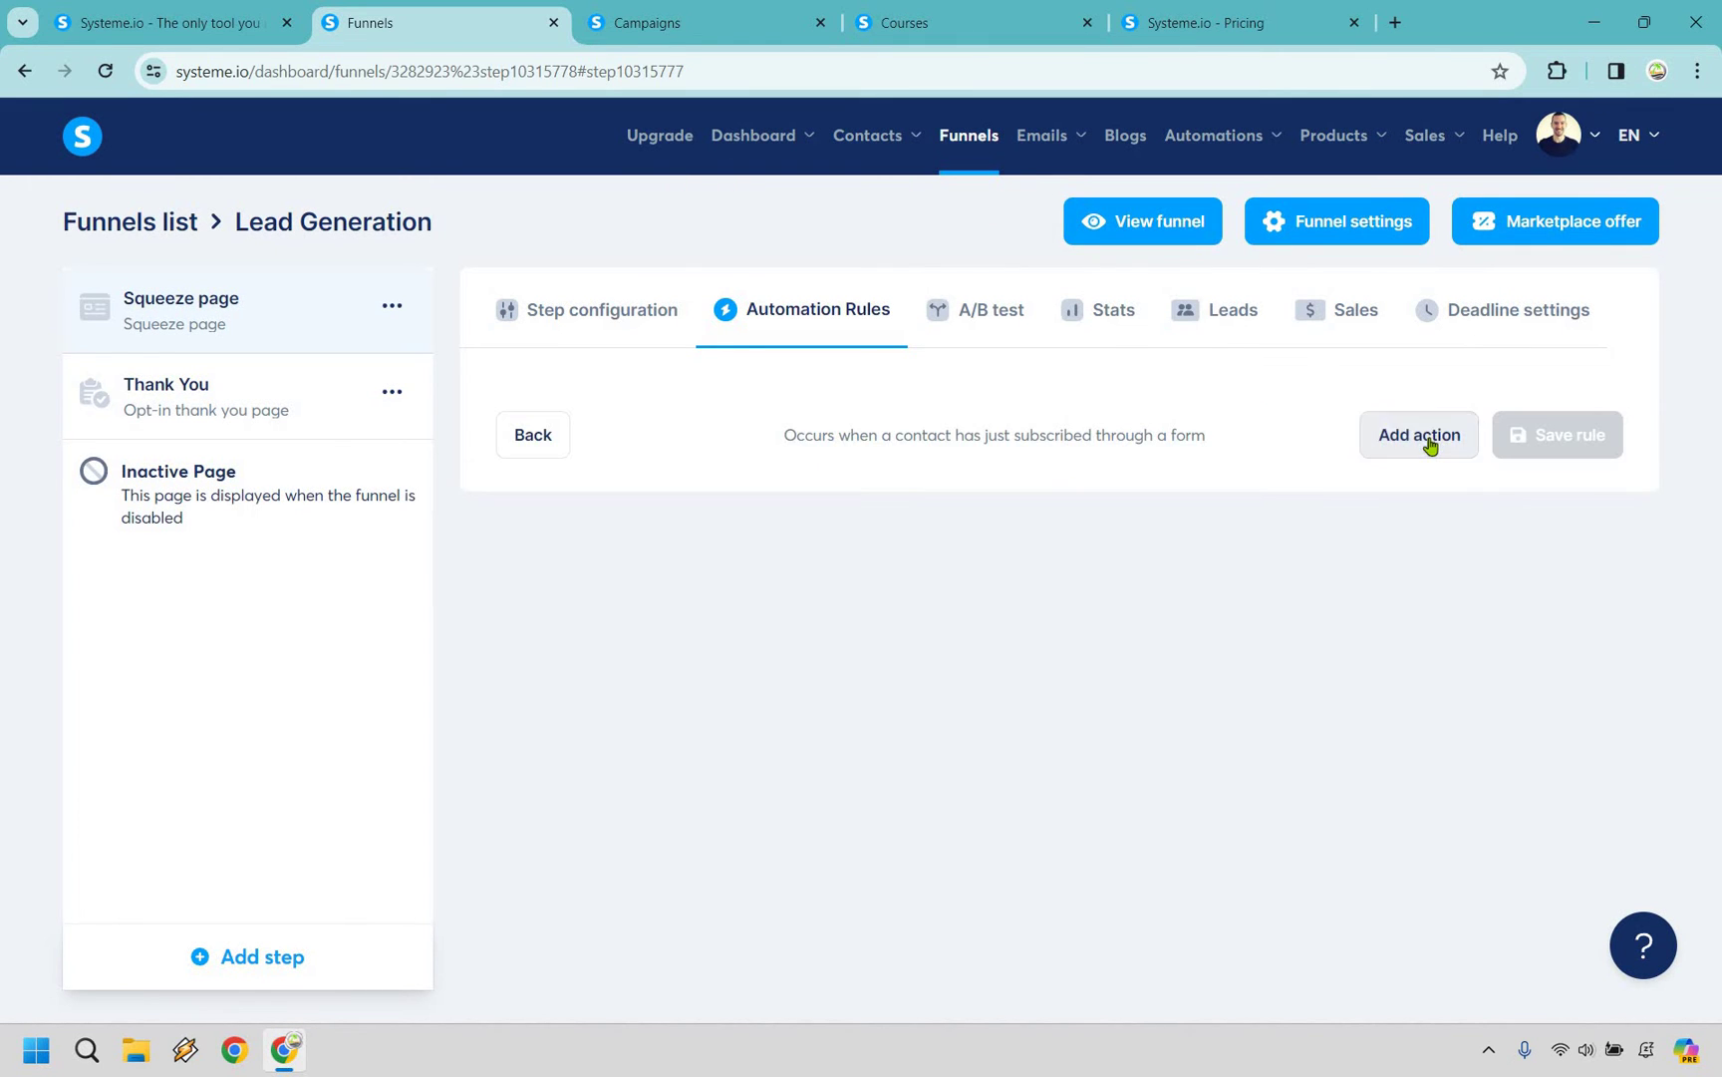
left_click(1428, 438)
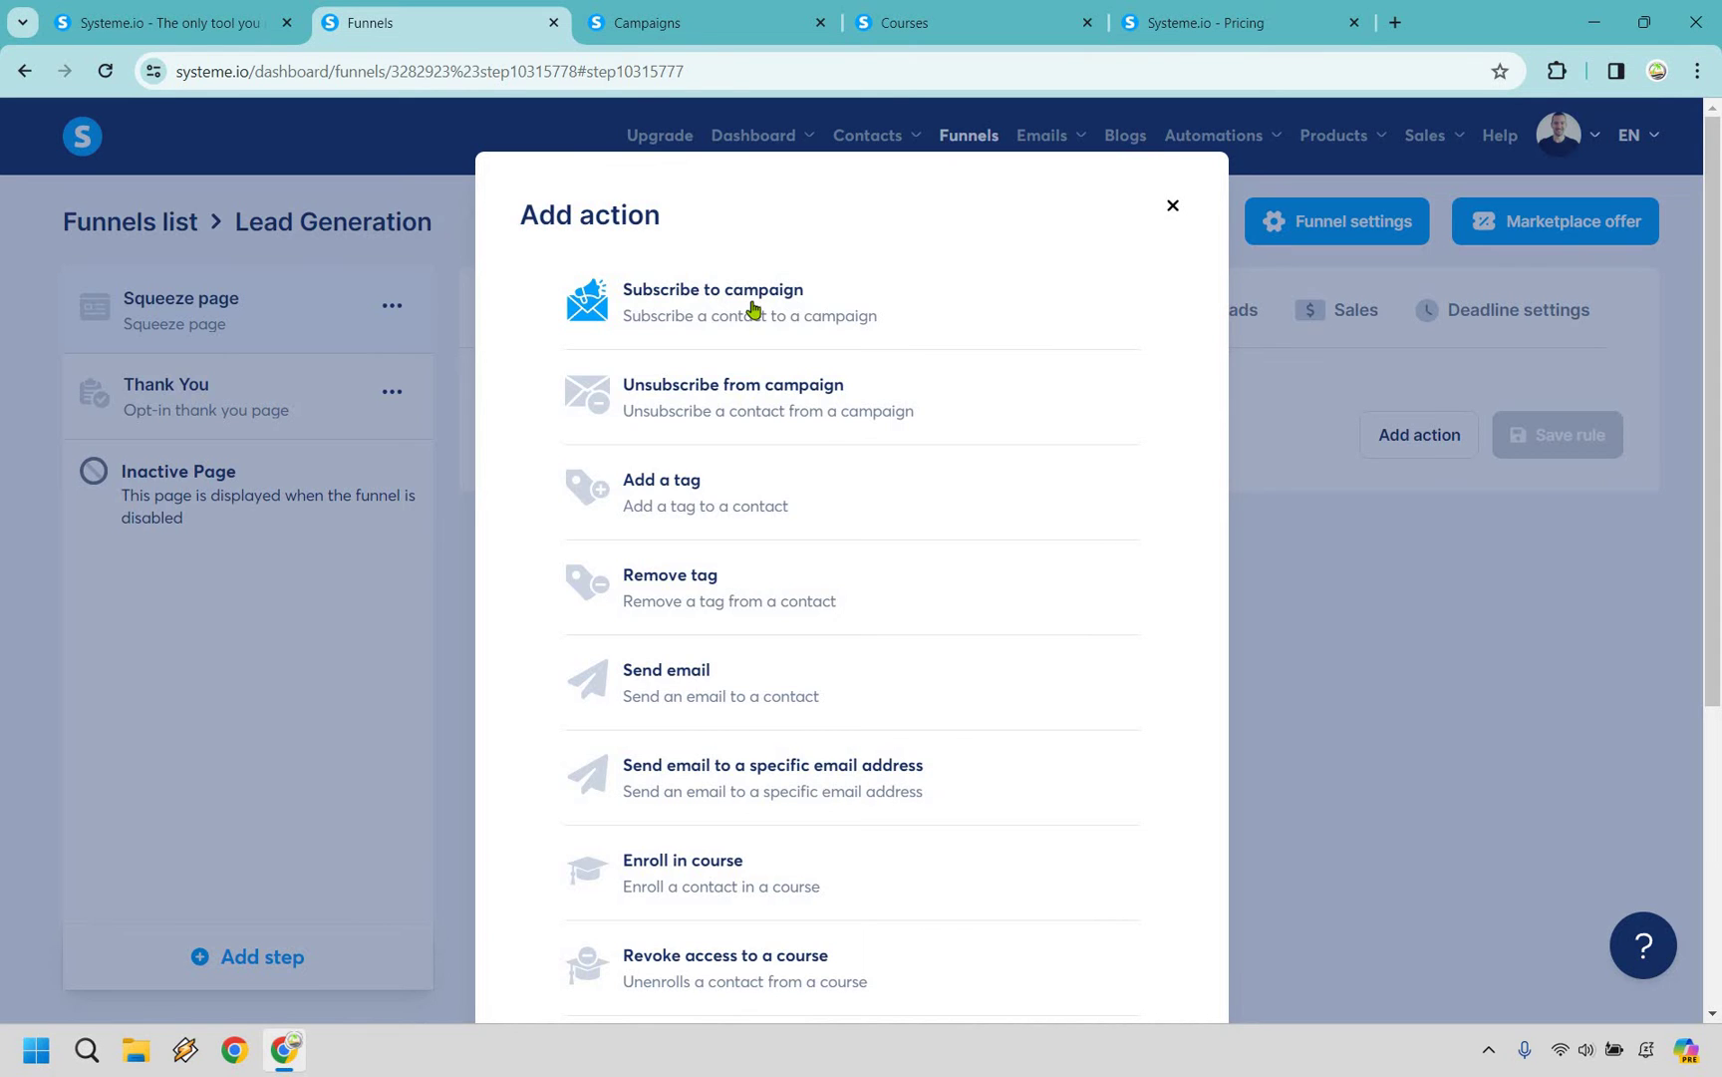
left_click(753, 311)
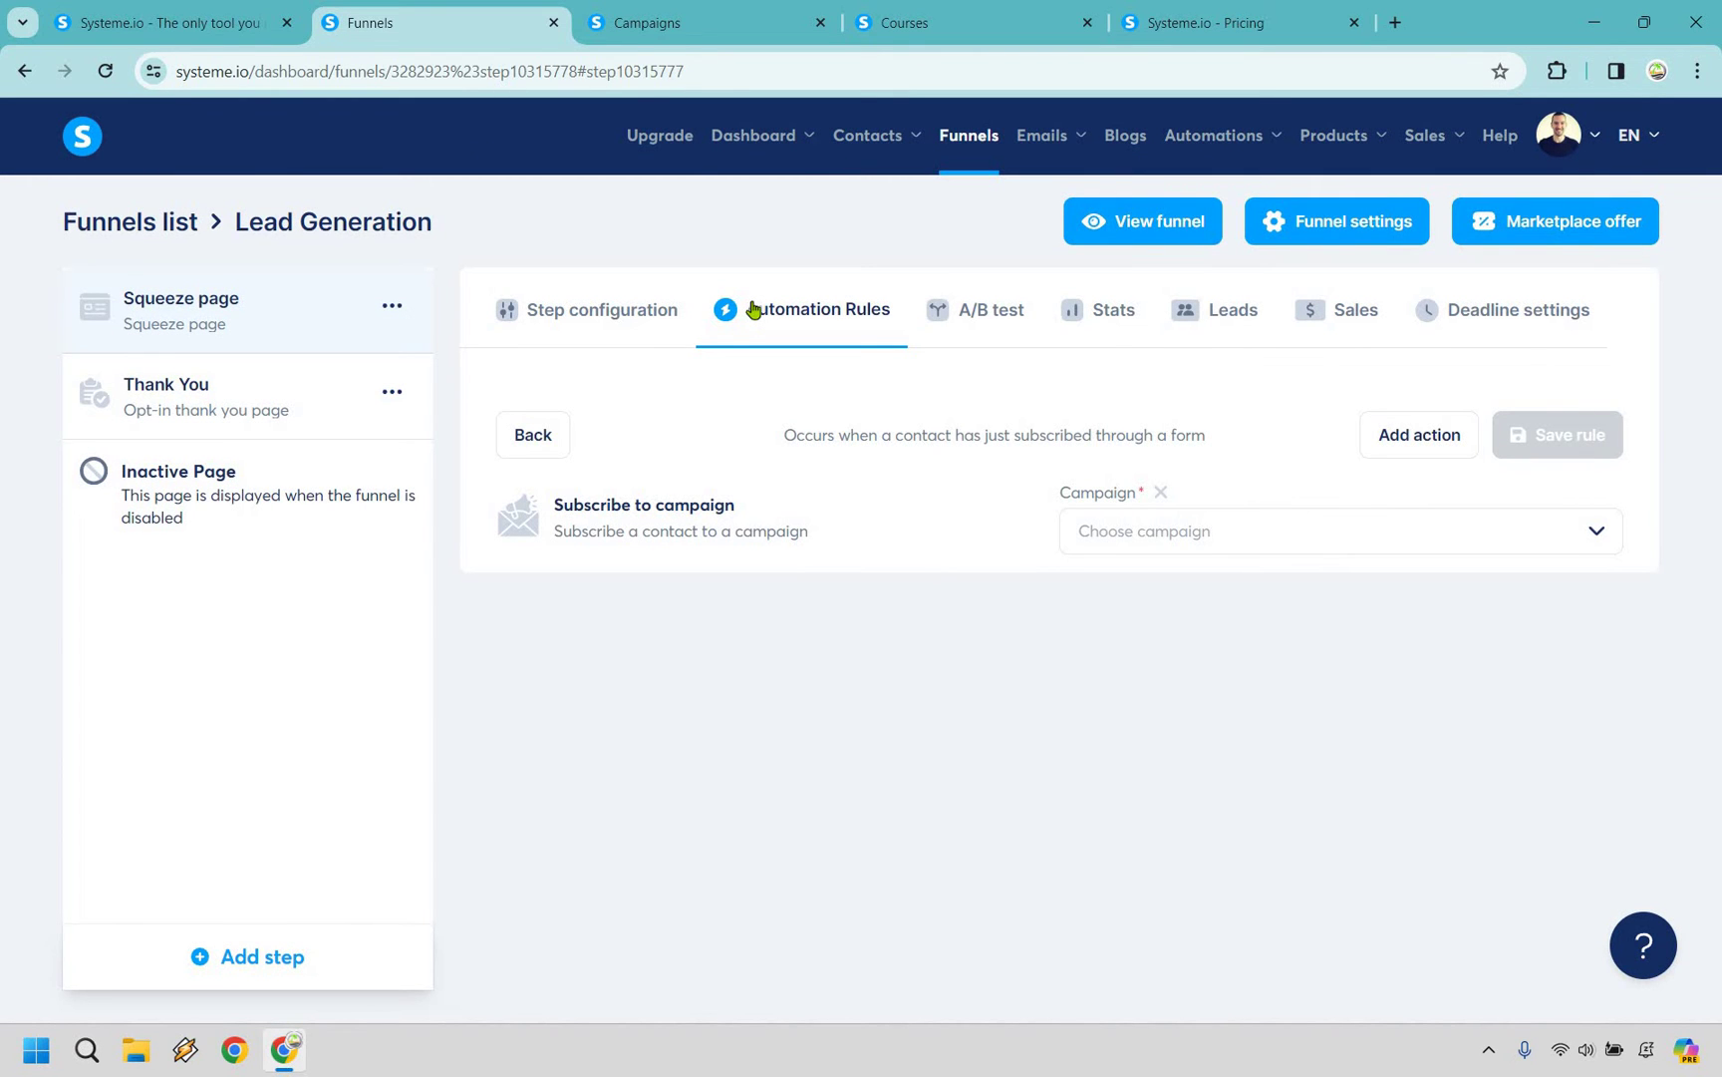
left_click(1201, 542)
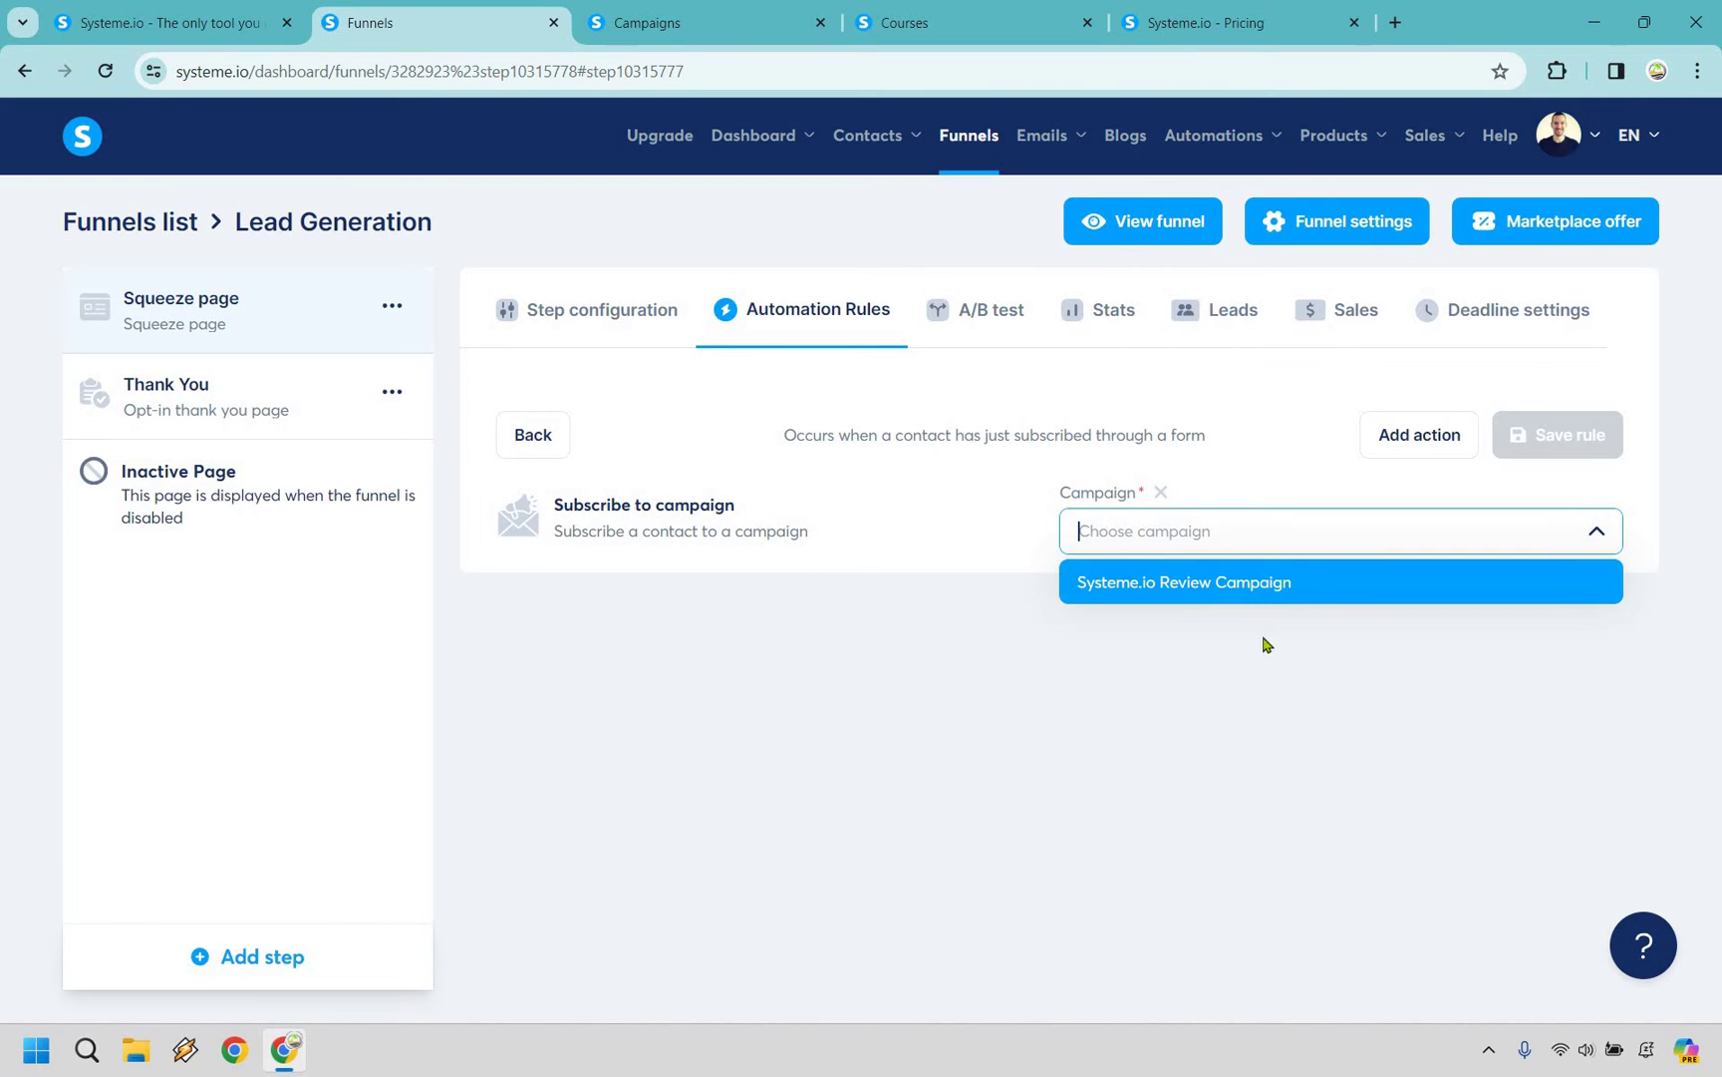
key("Return")
left_click(1582, 438)
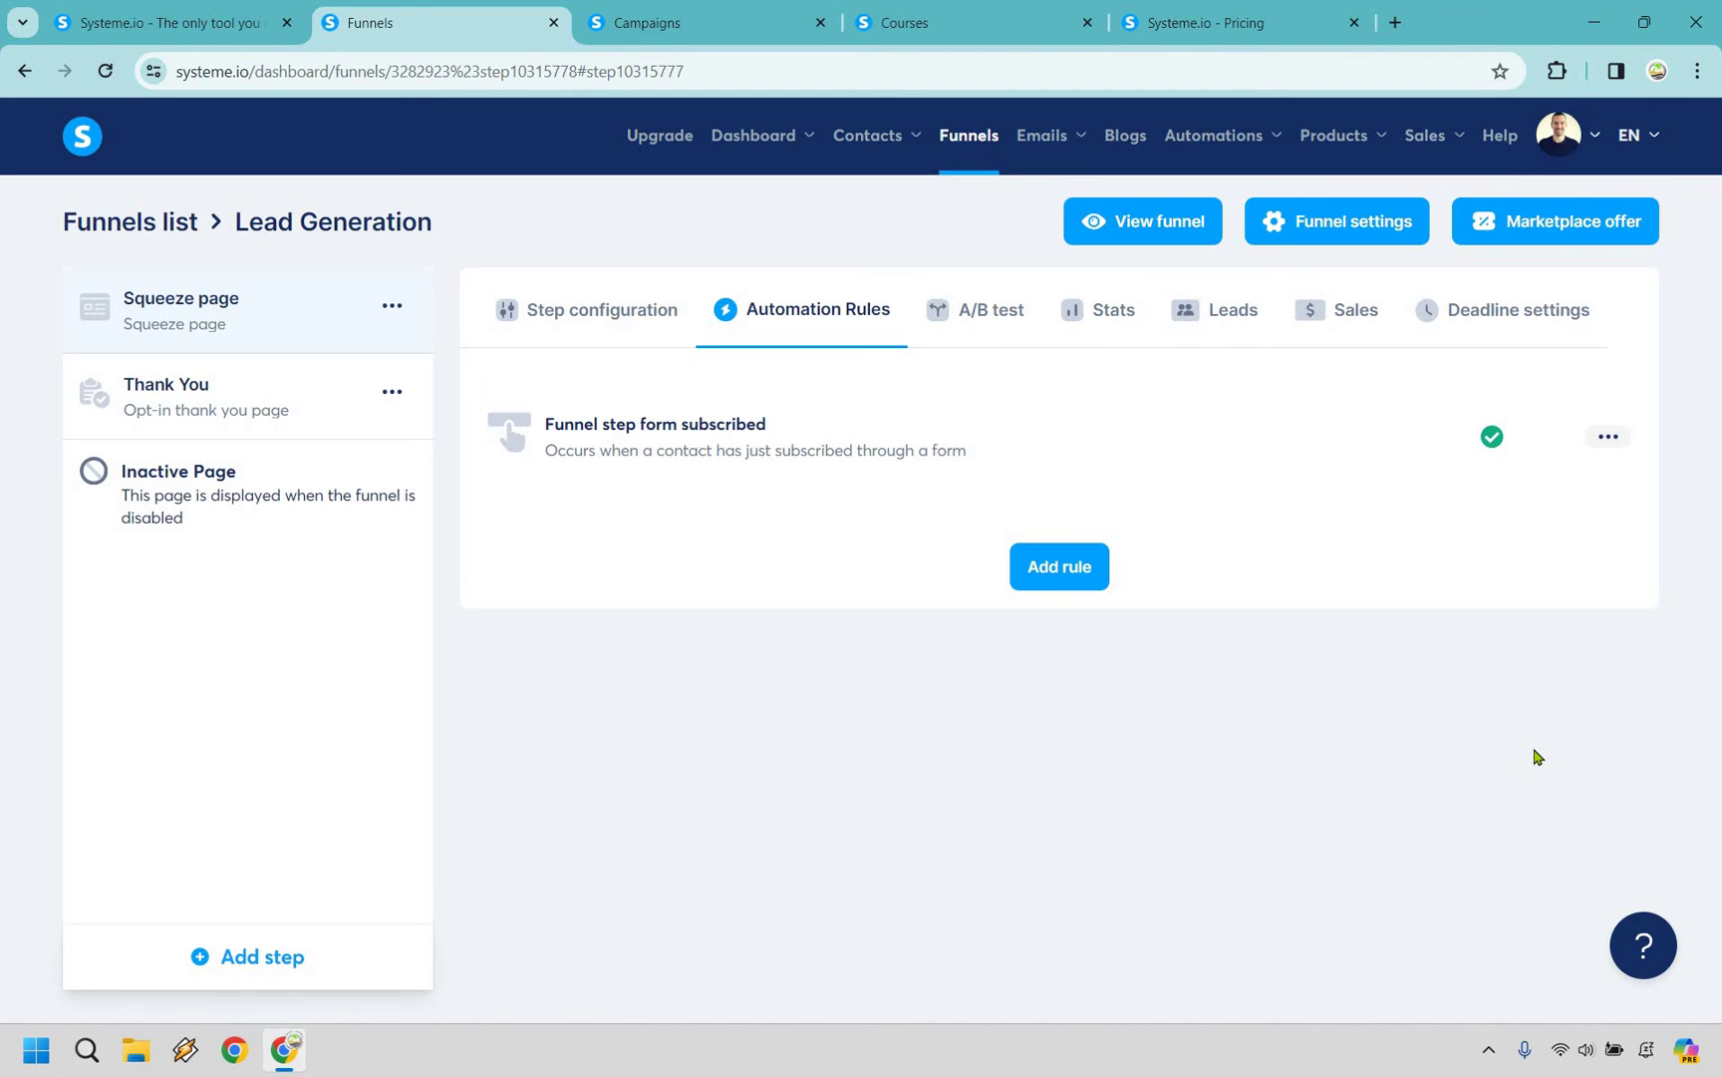
left_click(1024, 30)
Step: Save the new course 'Marketing Island Manifesto' from the Create a new course form
mouse_move(1312, 150)
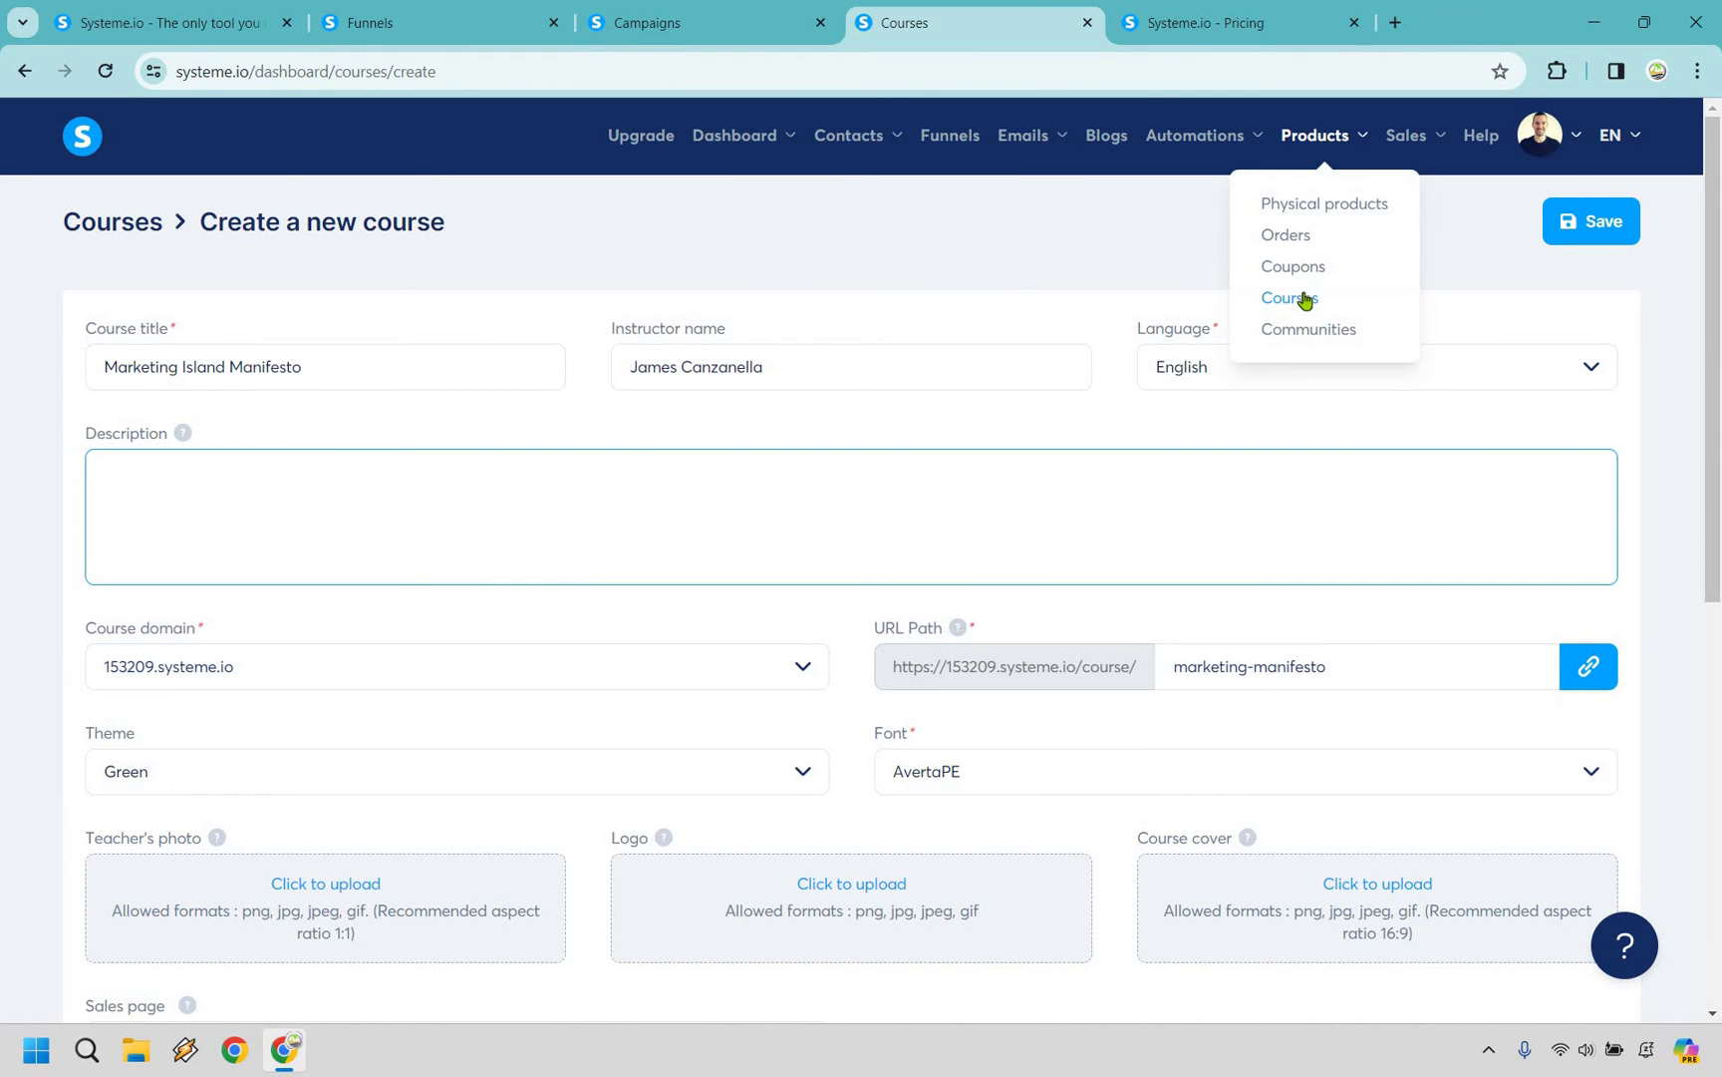
left_click(1472, 257)
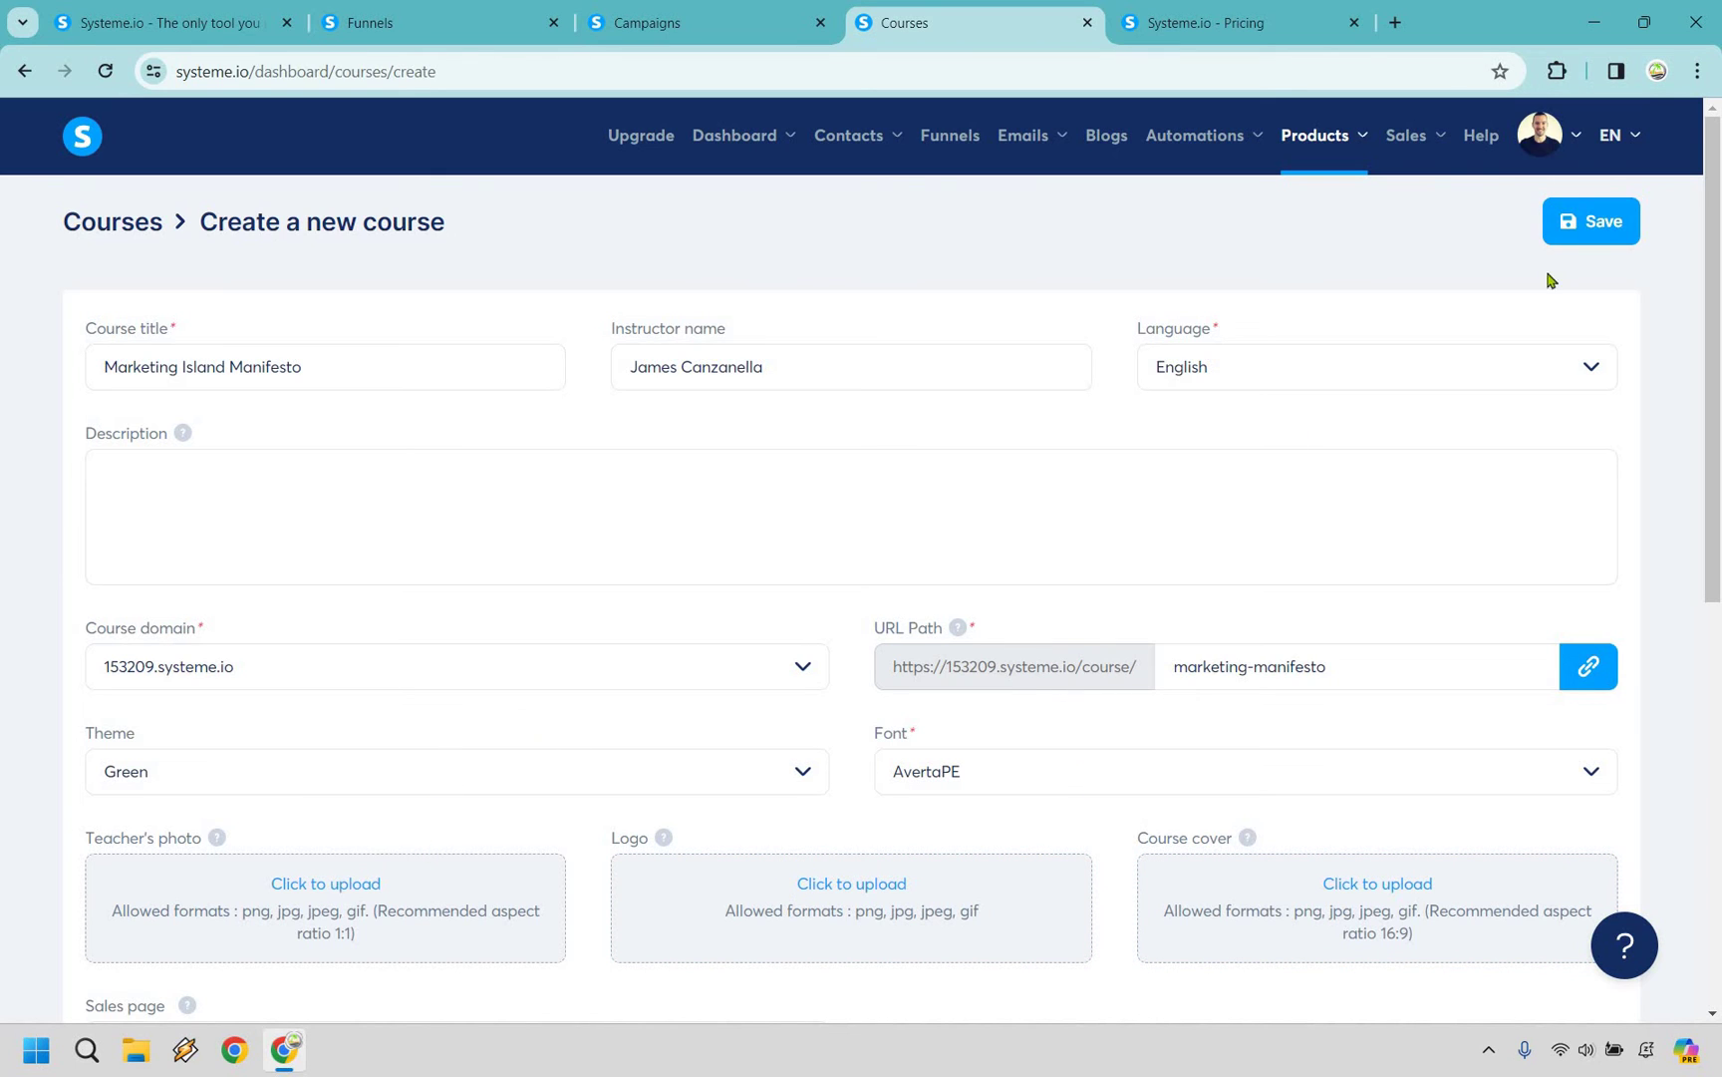
left_click(1585, 227)
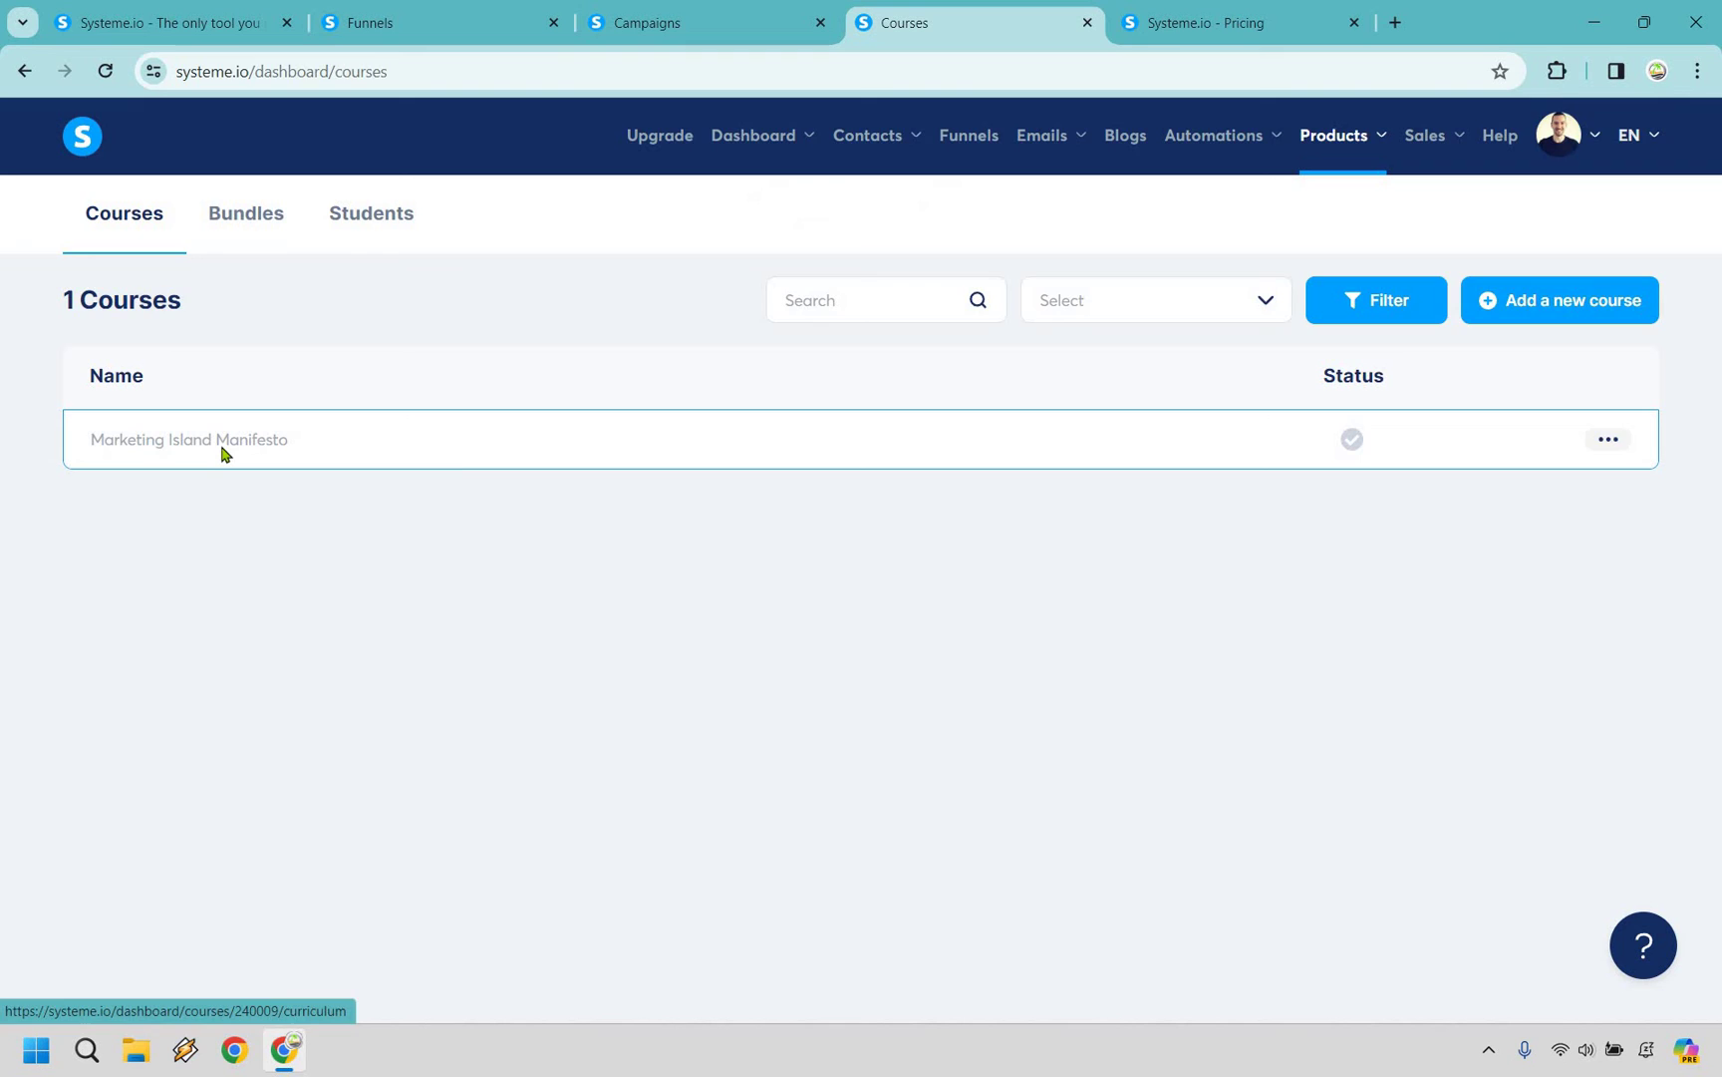
Step: Add an 'Introduction' module to the Marketing Island Manifesto curriculum and expand it
left_click(221, 451)
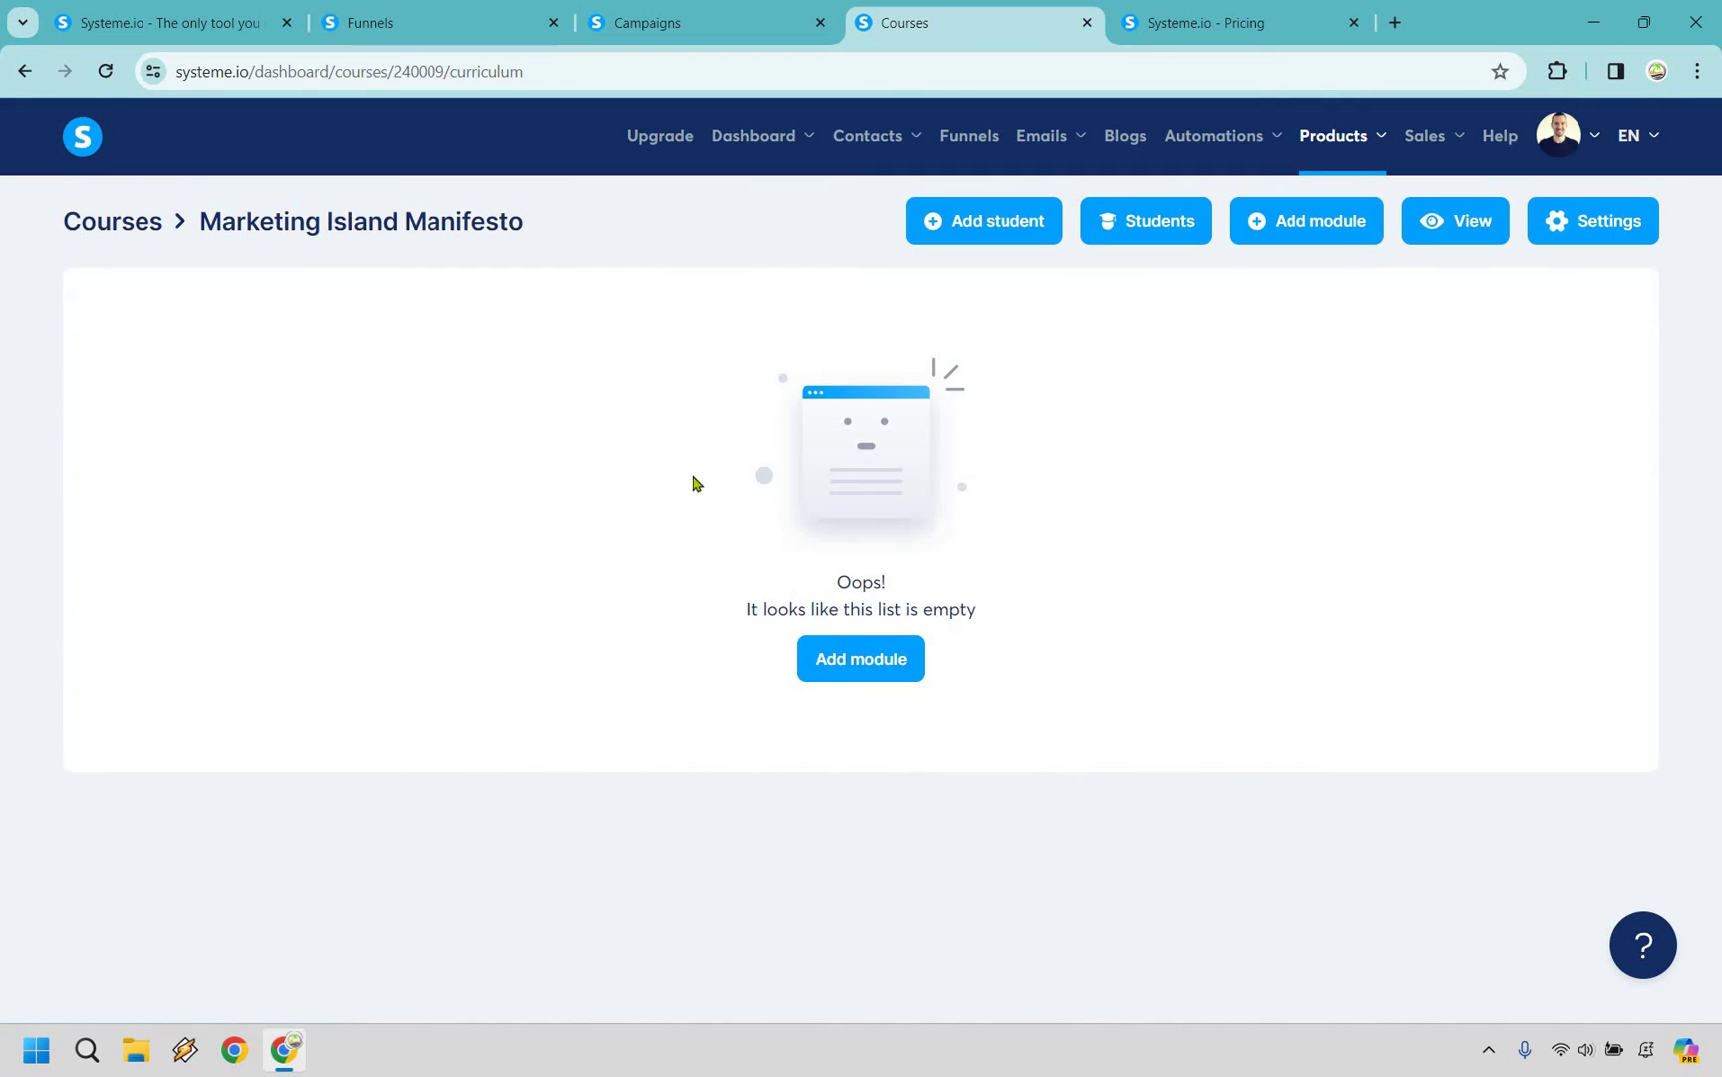
left_click(850, 665)
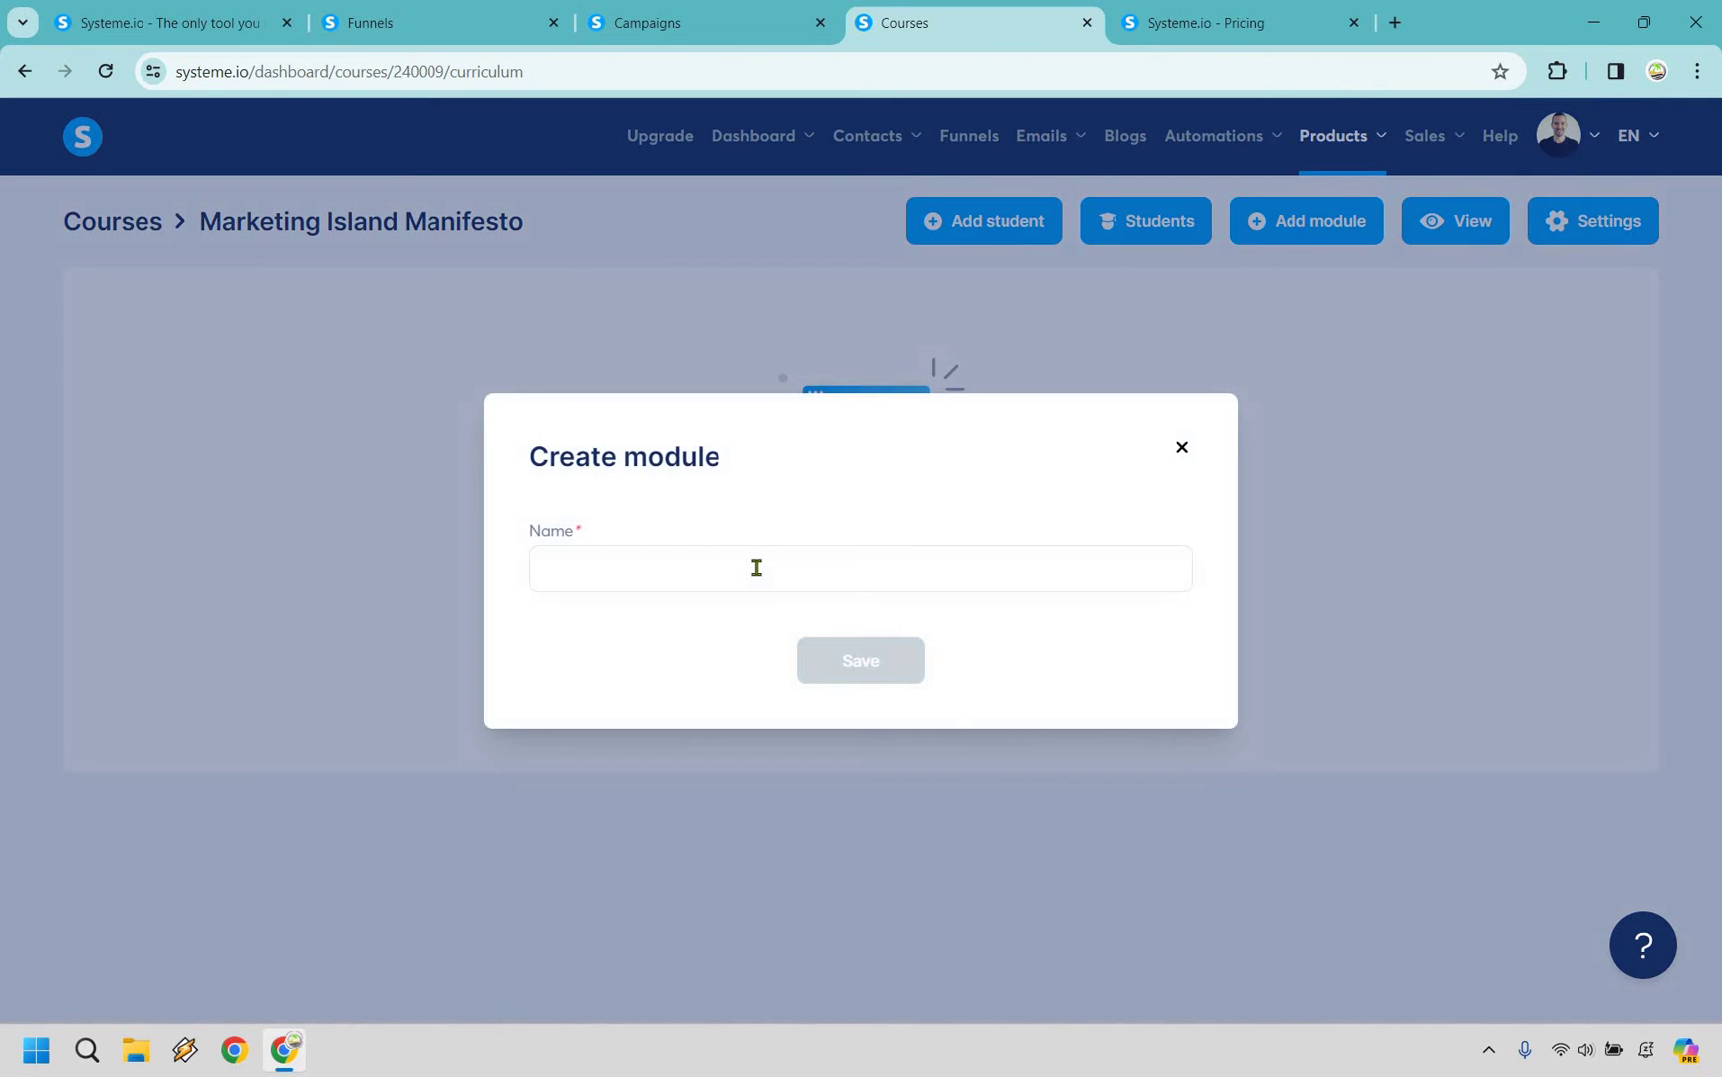
left_click(756, 567)
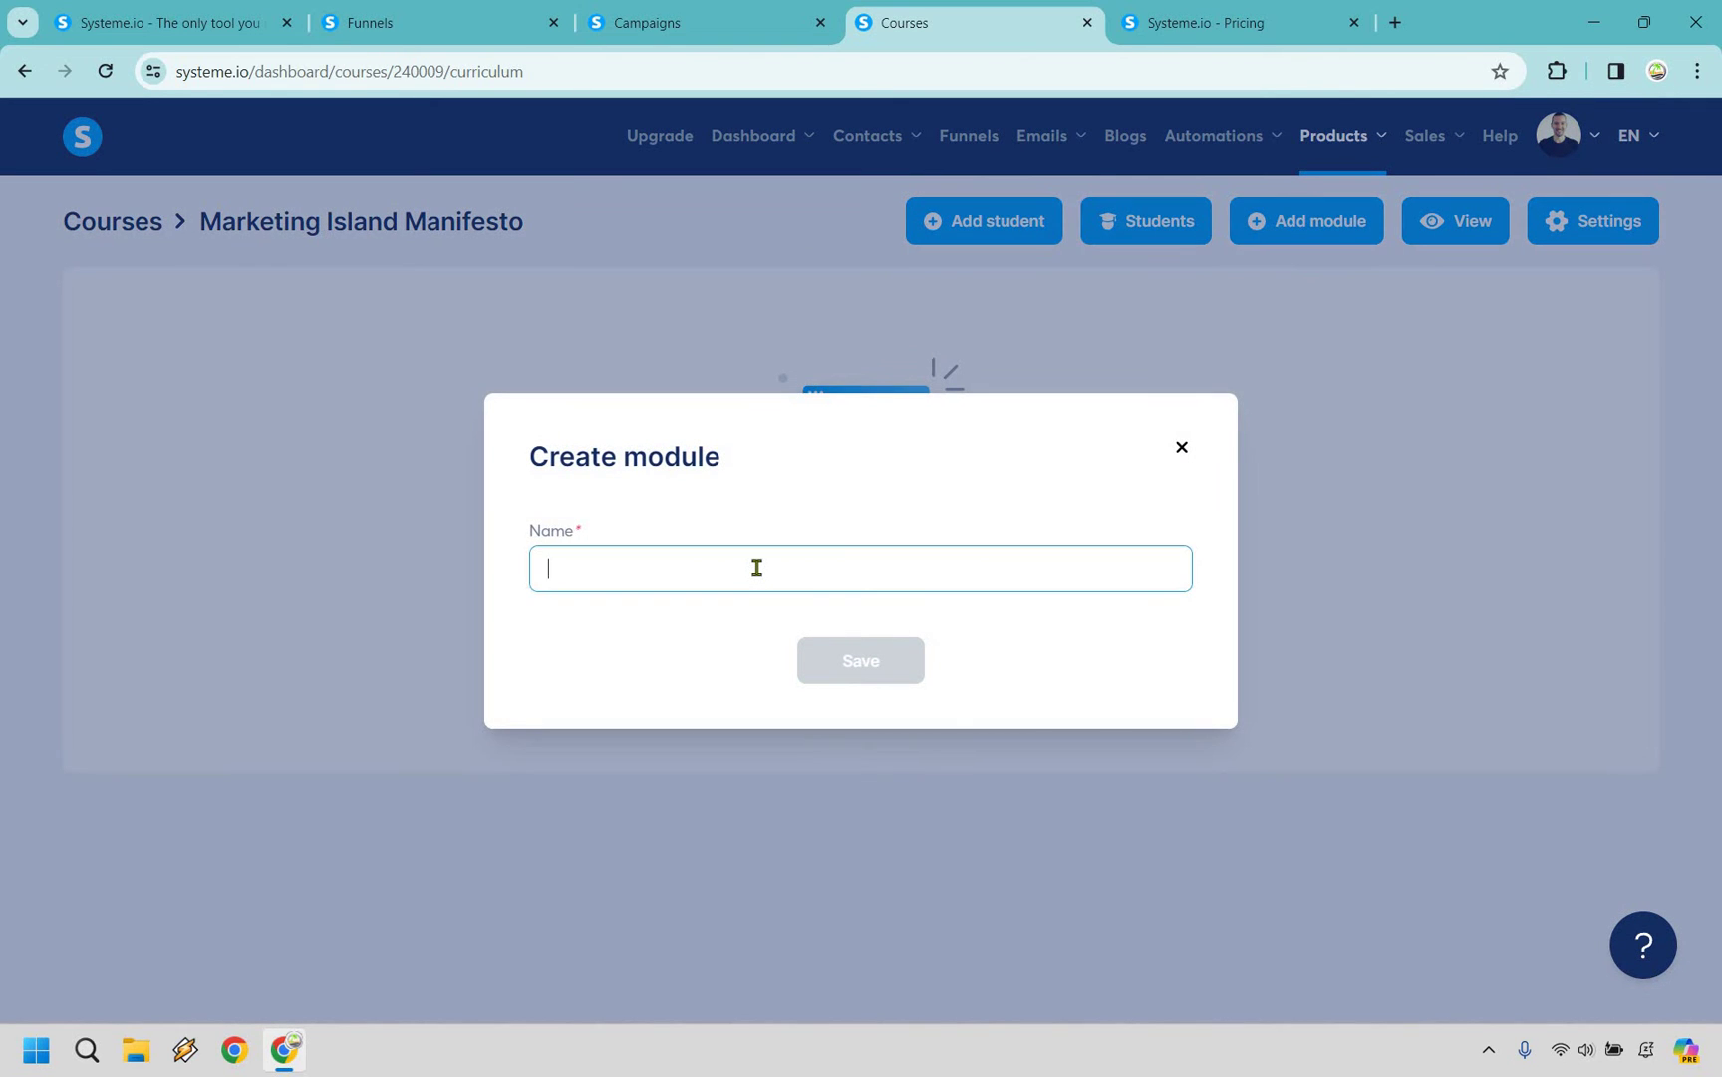
type("Introduction")
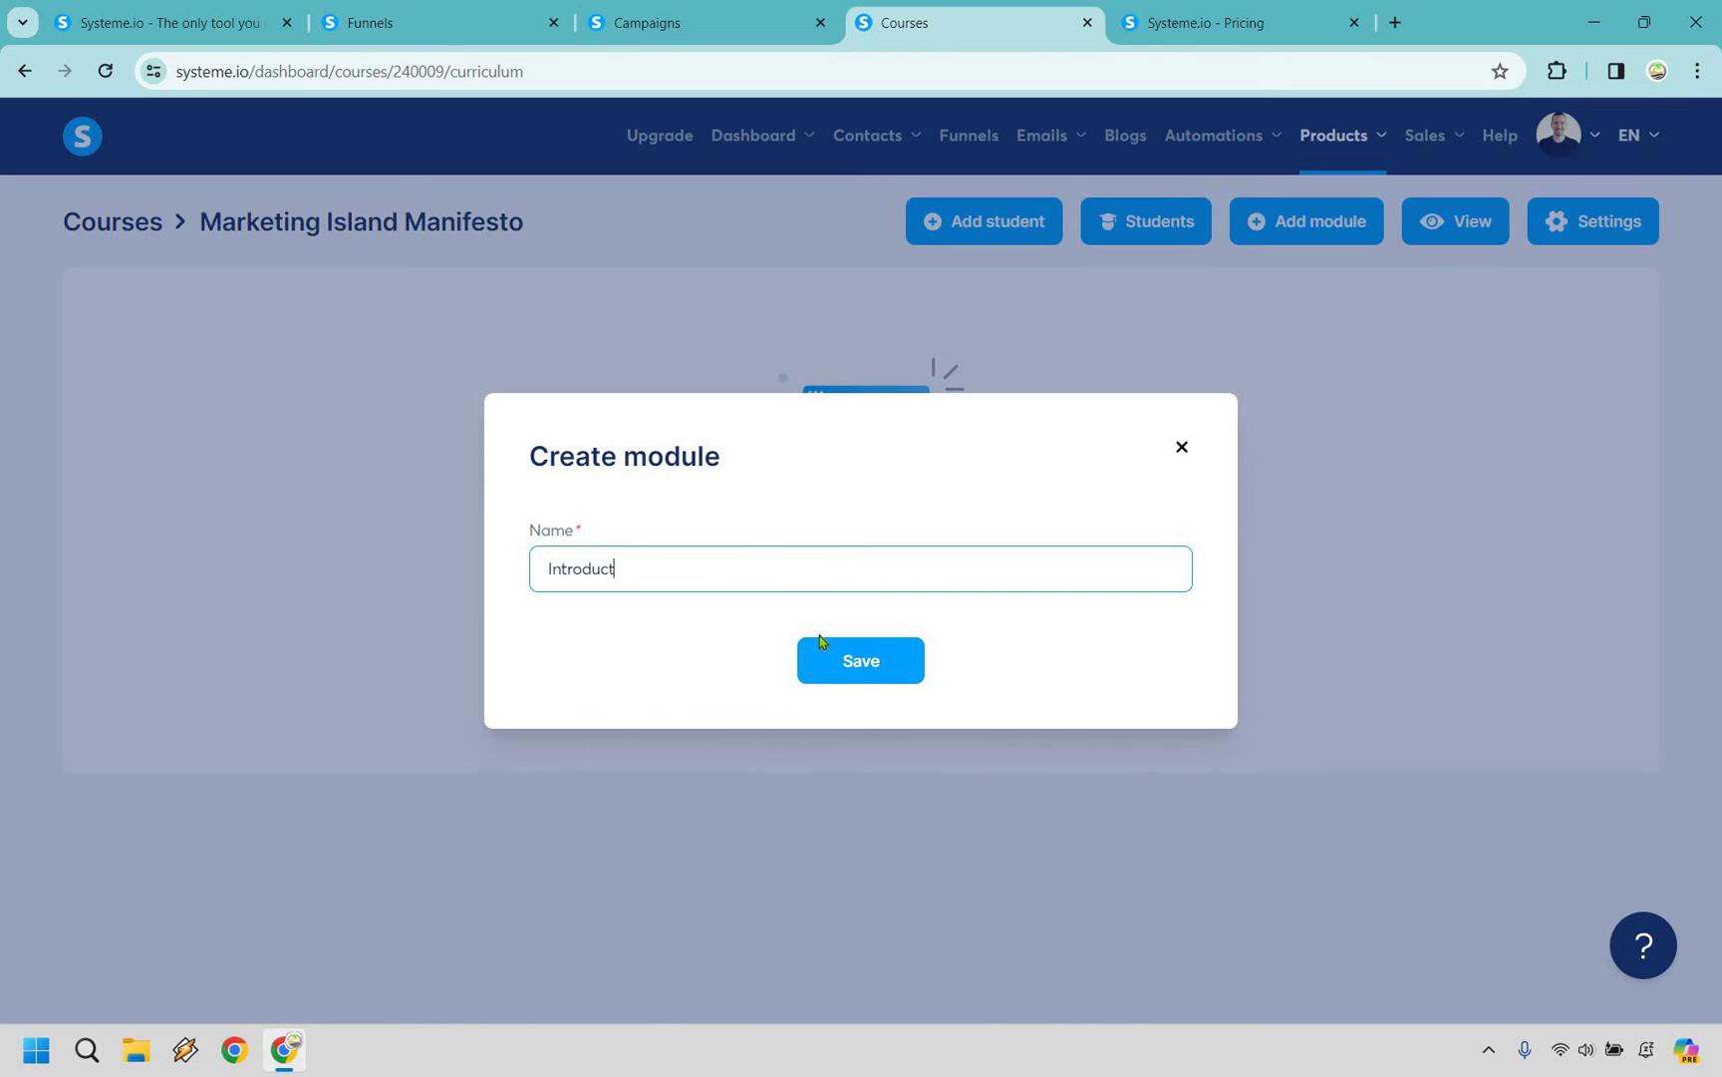
left_click(849, 661)
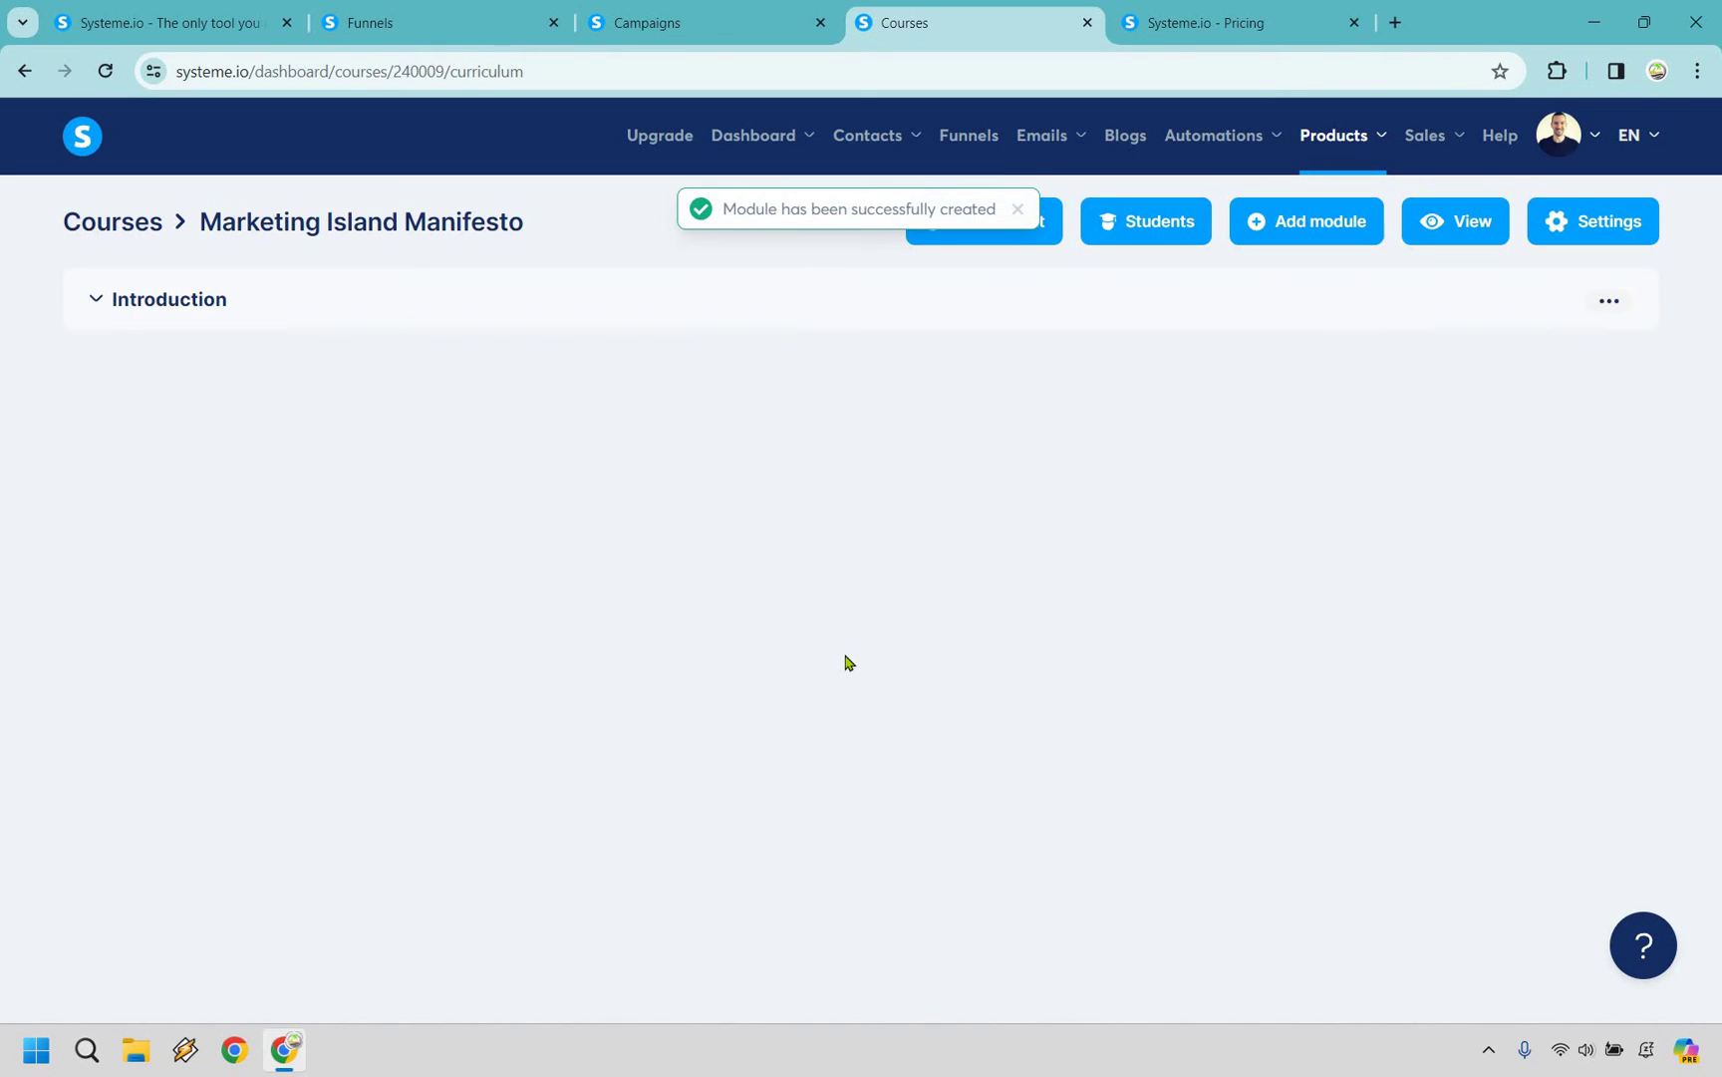
left_click(94, 301)
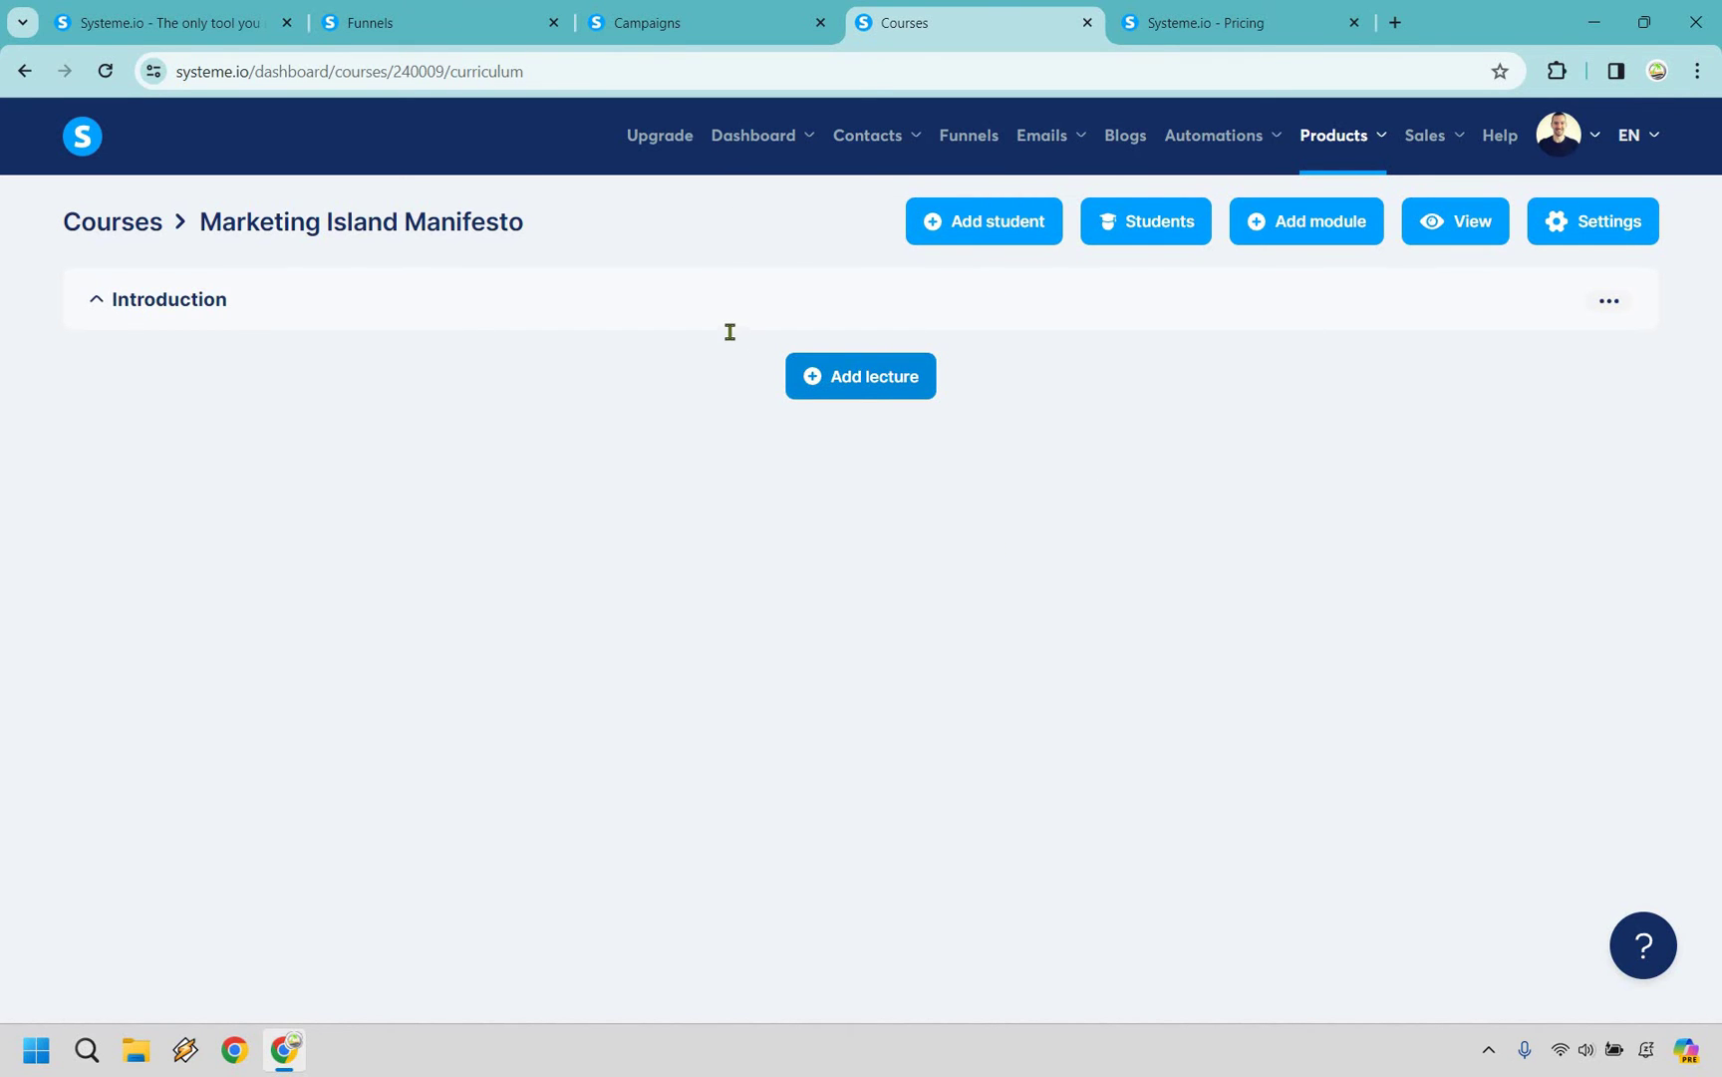
Step: Start a lecture named 'Thank You' and preview the first two lecture templates
left_click(860, 376)
type("Thank You")
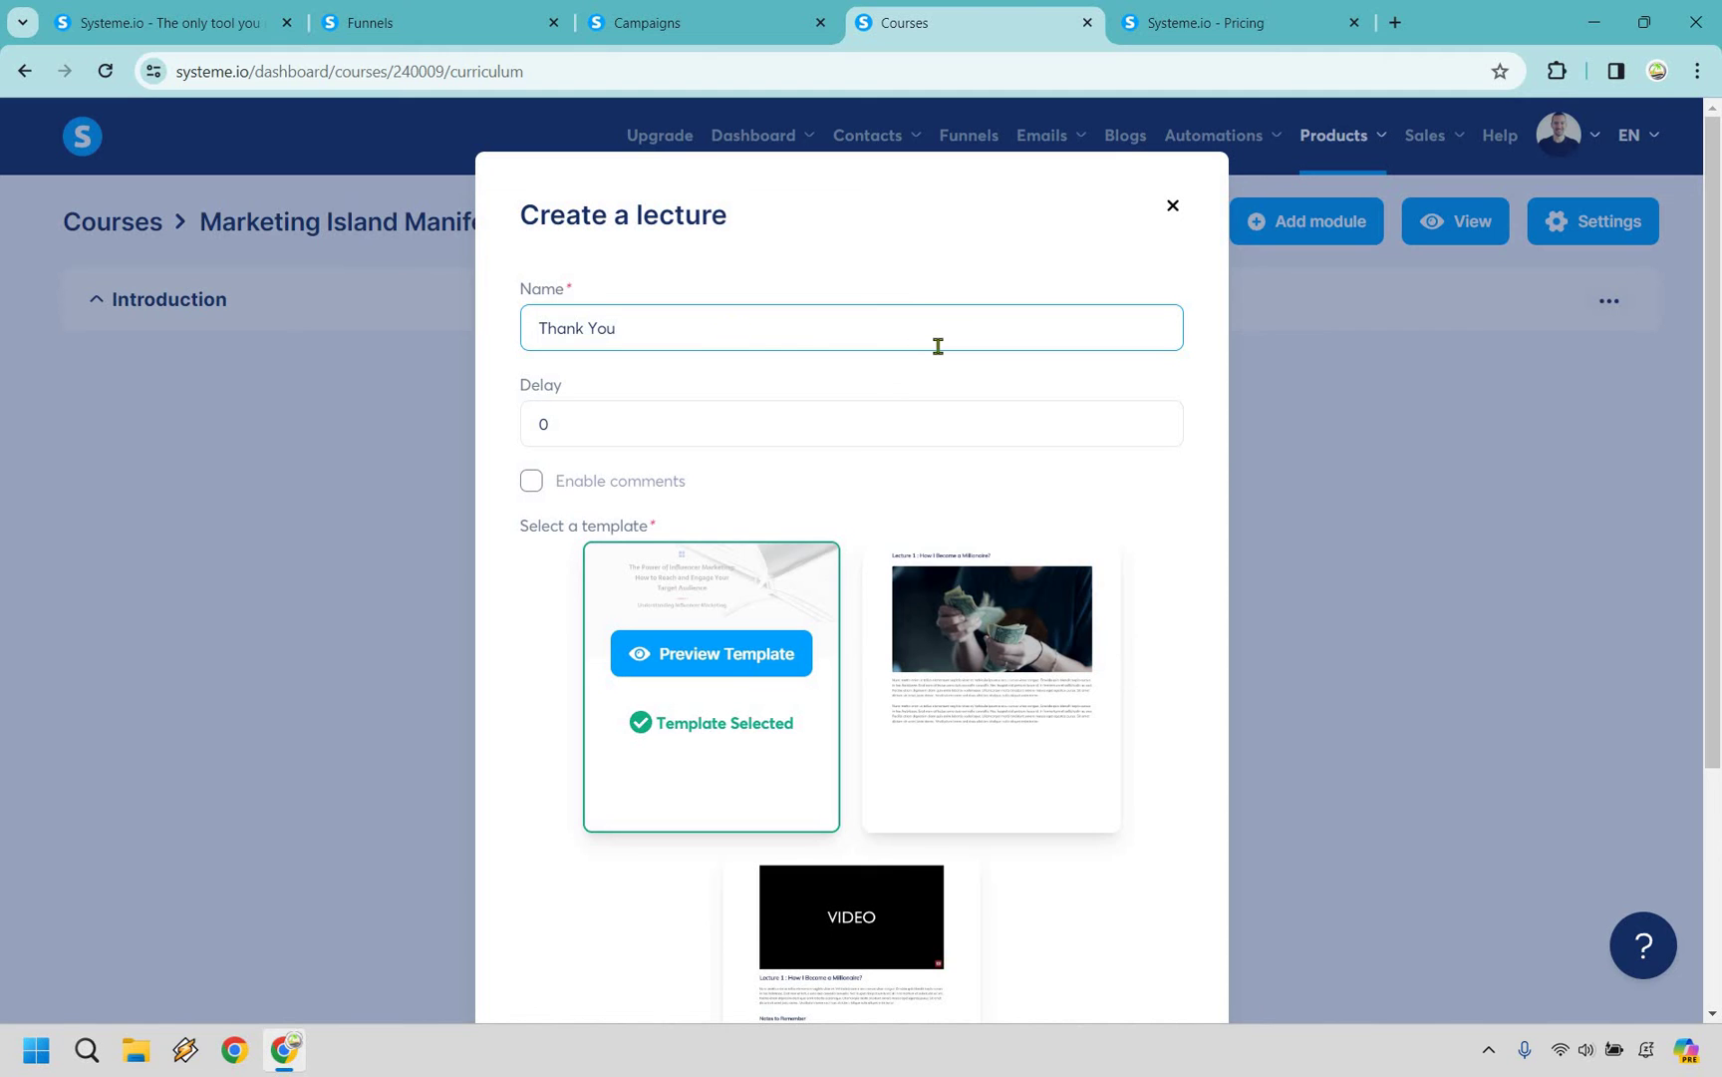
scroll(765, 543, "down", 1)
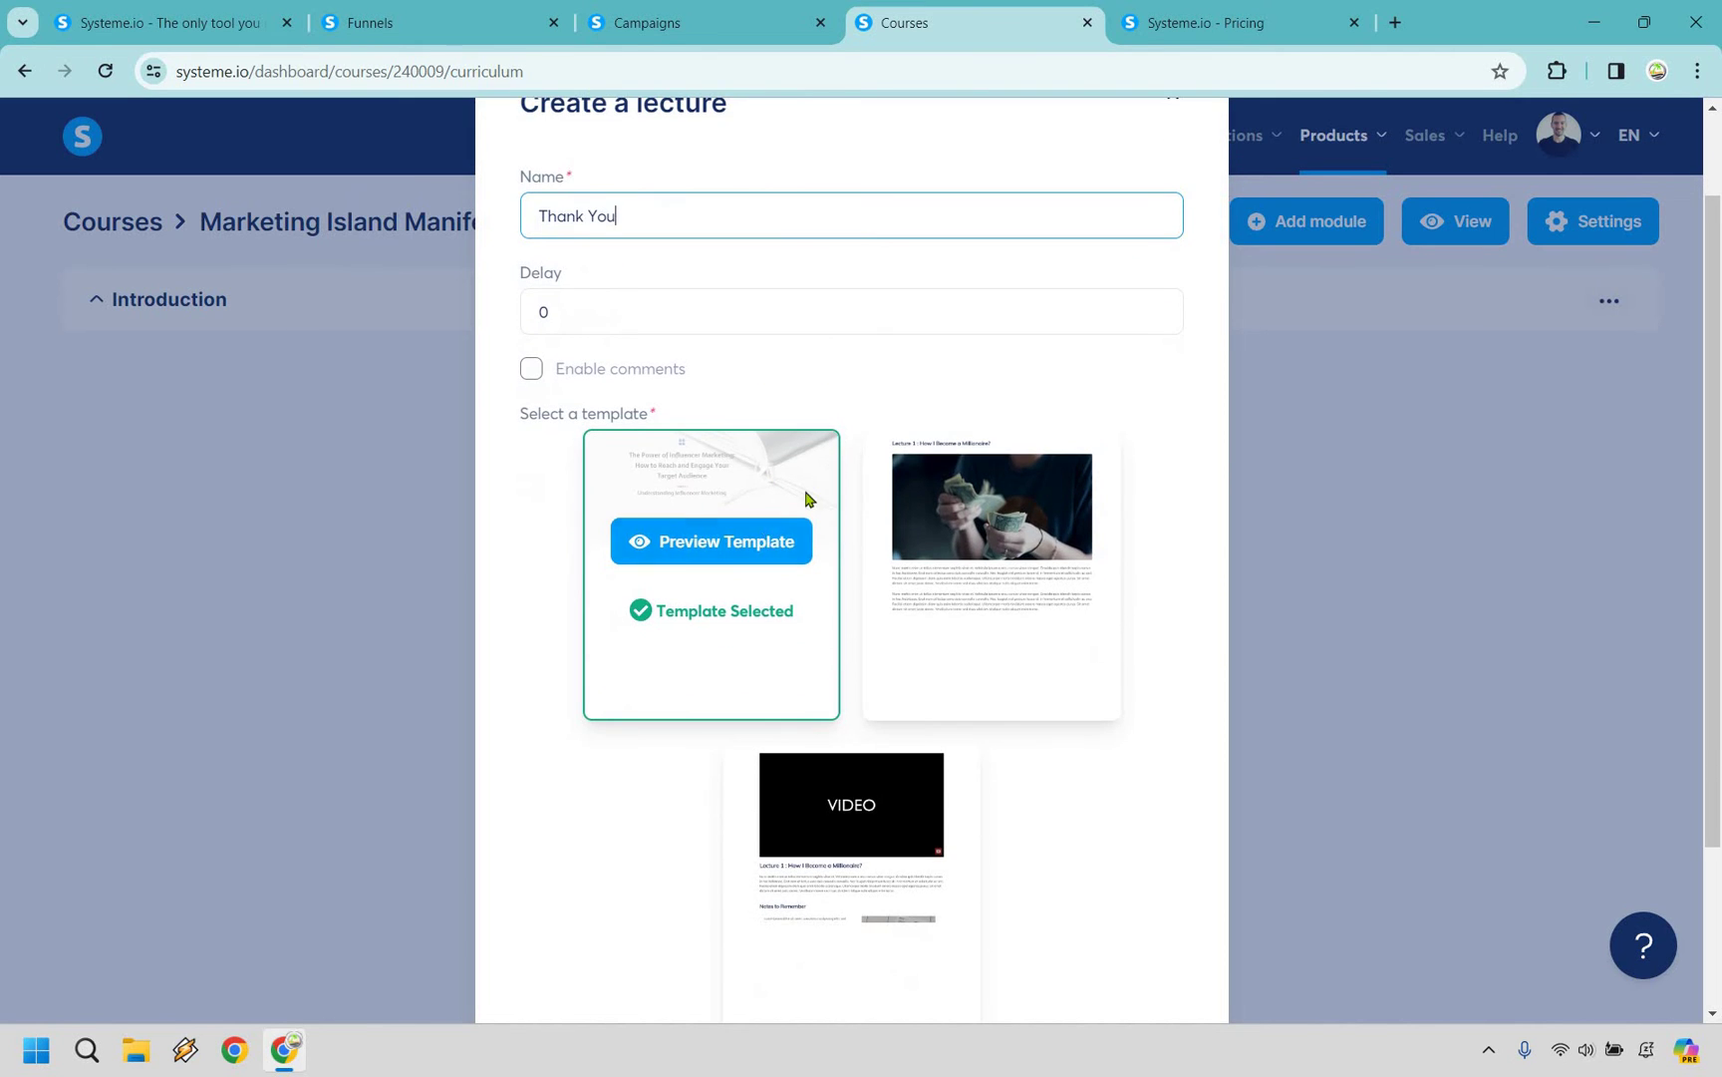
left_click(798, 538)
scroll(1530, 478, "down", 15)
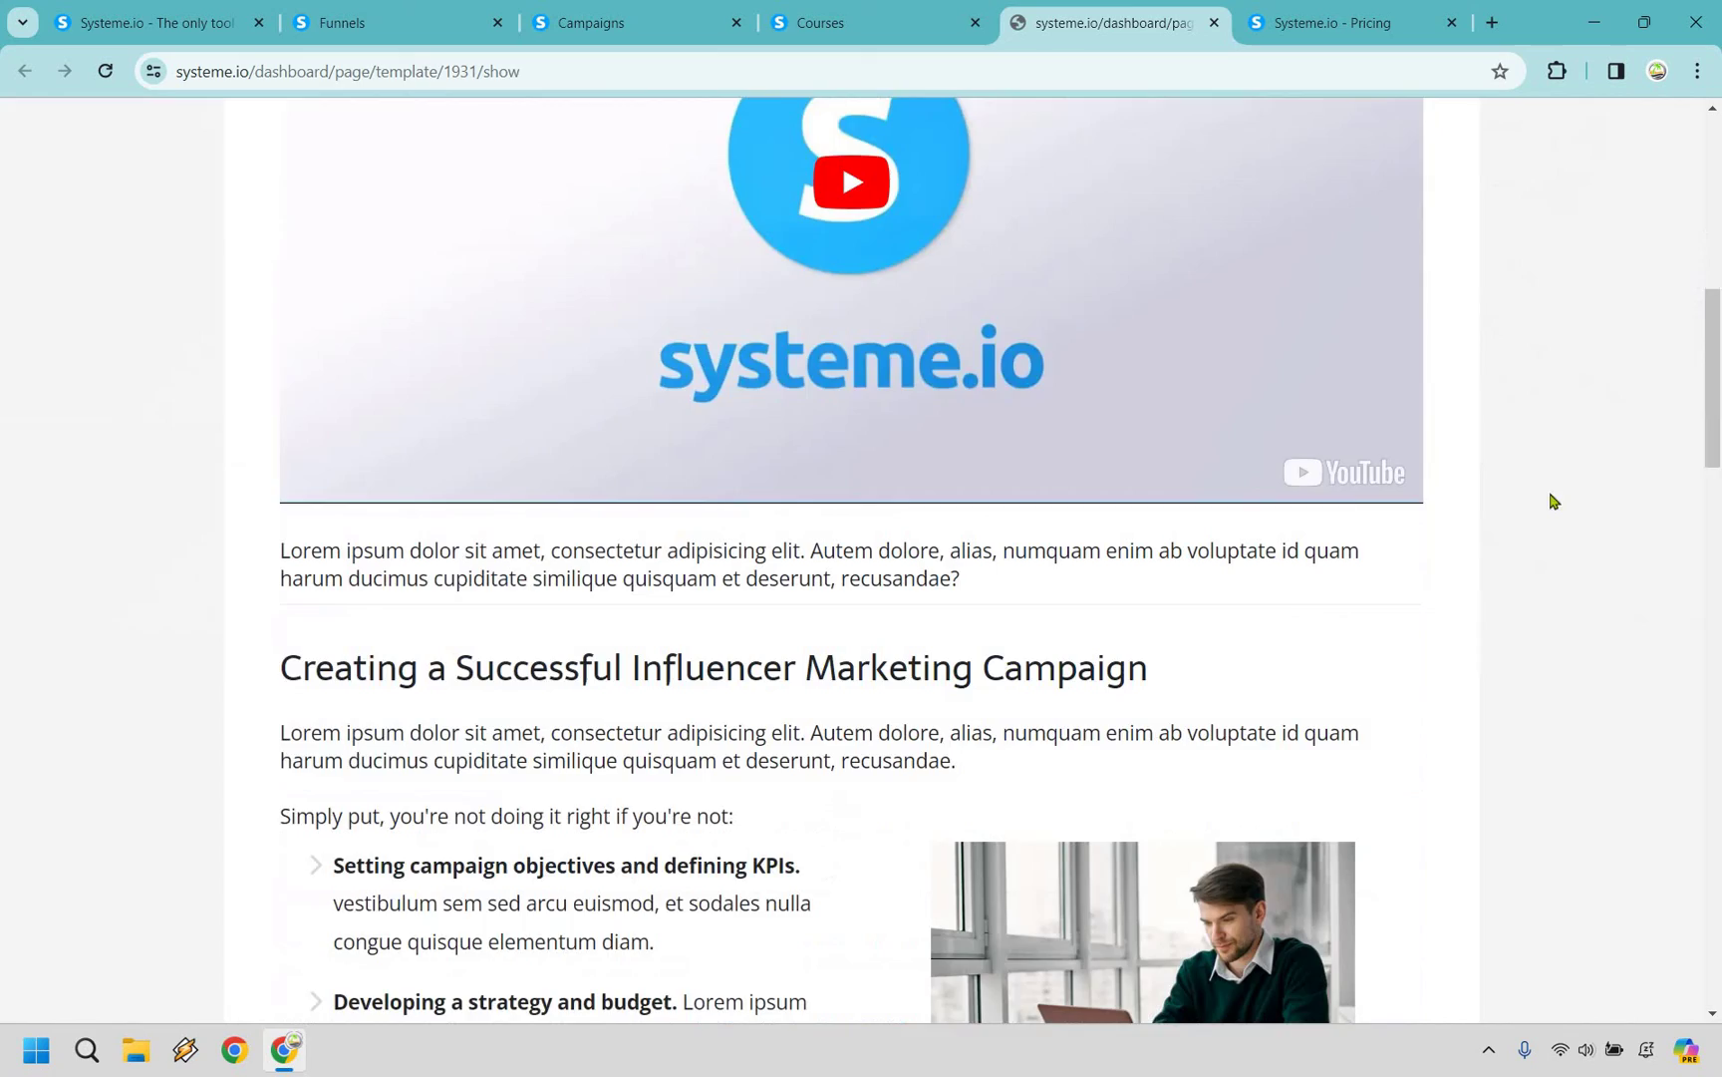
scroll(1535, 598, "down", 14)
scroll(1551, 633, "up", 20)
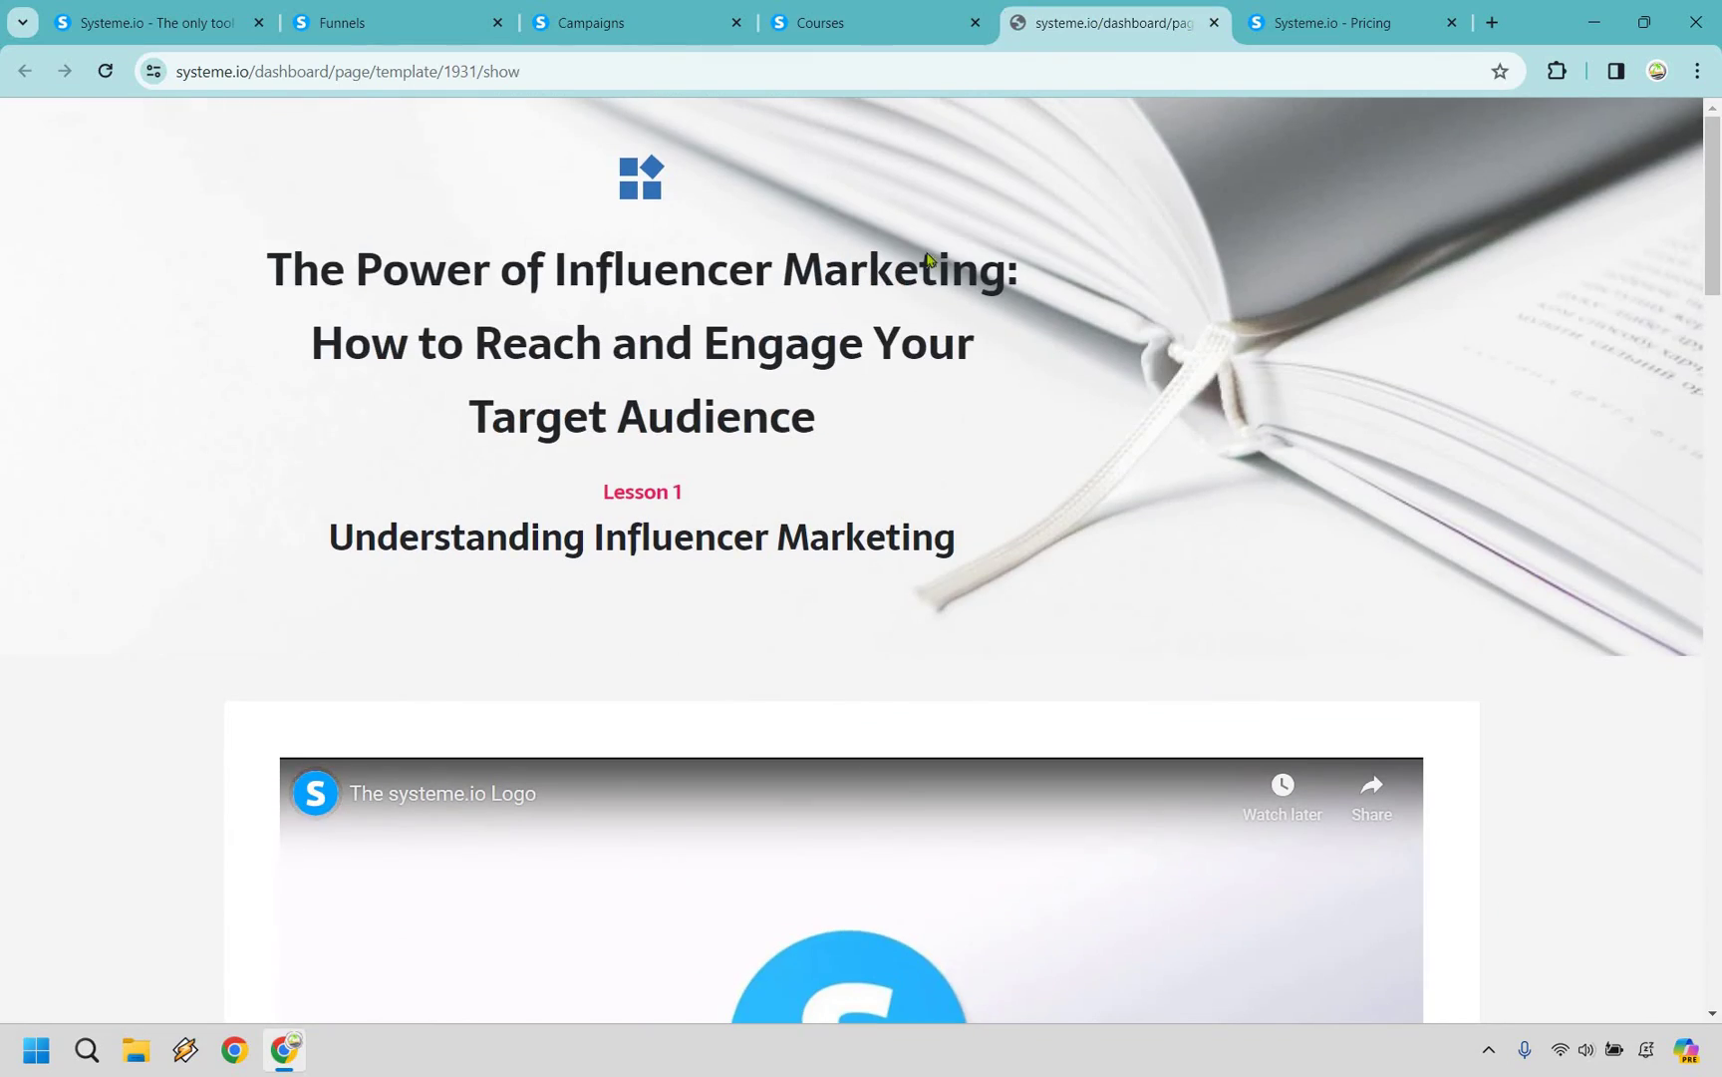
left_click(1214, 22)
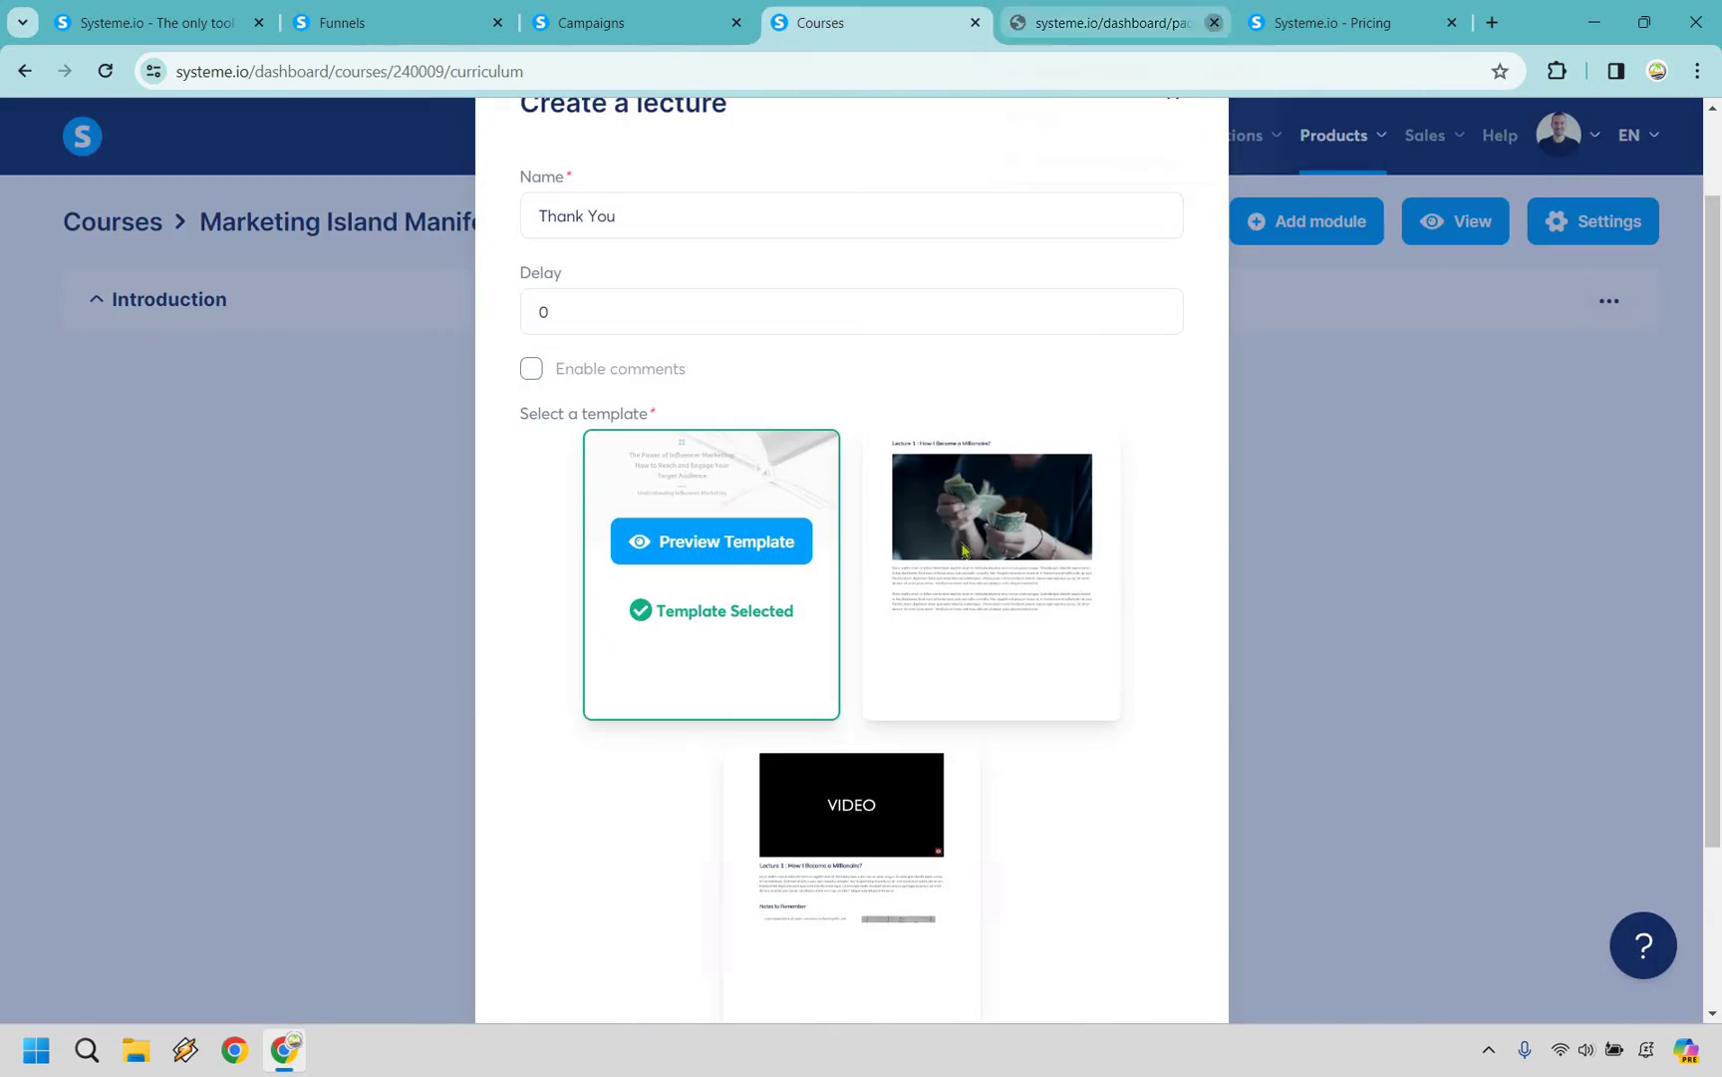
left_click(960, 470)
scroll(992, 474, "down", 12)
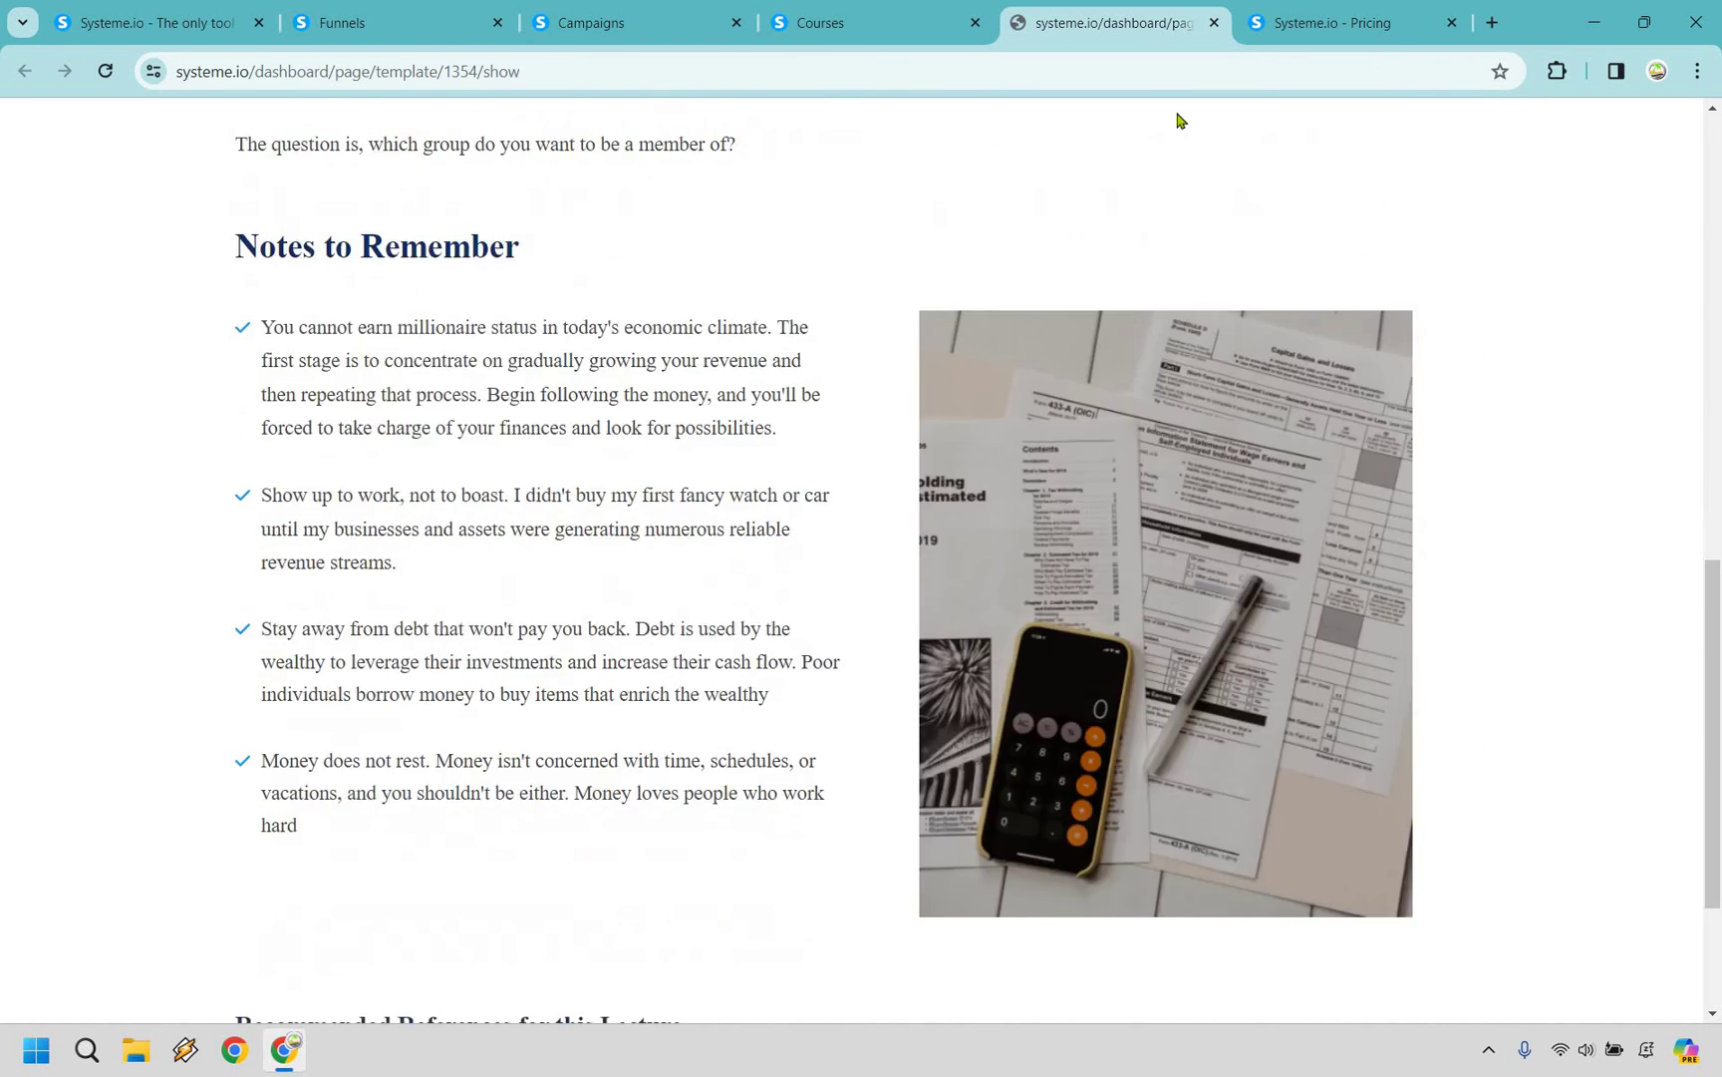
scroll(1177, 119, "up", 9)
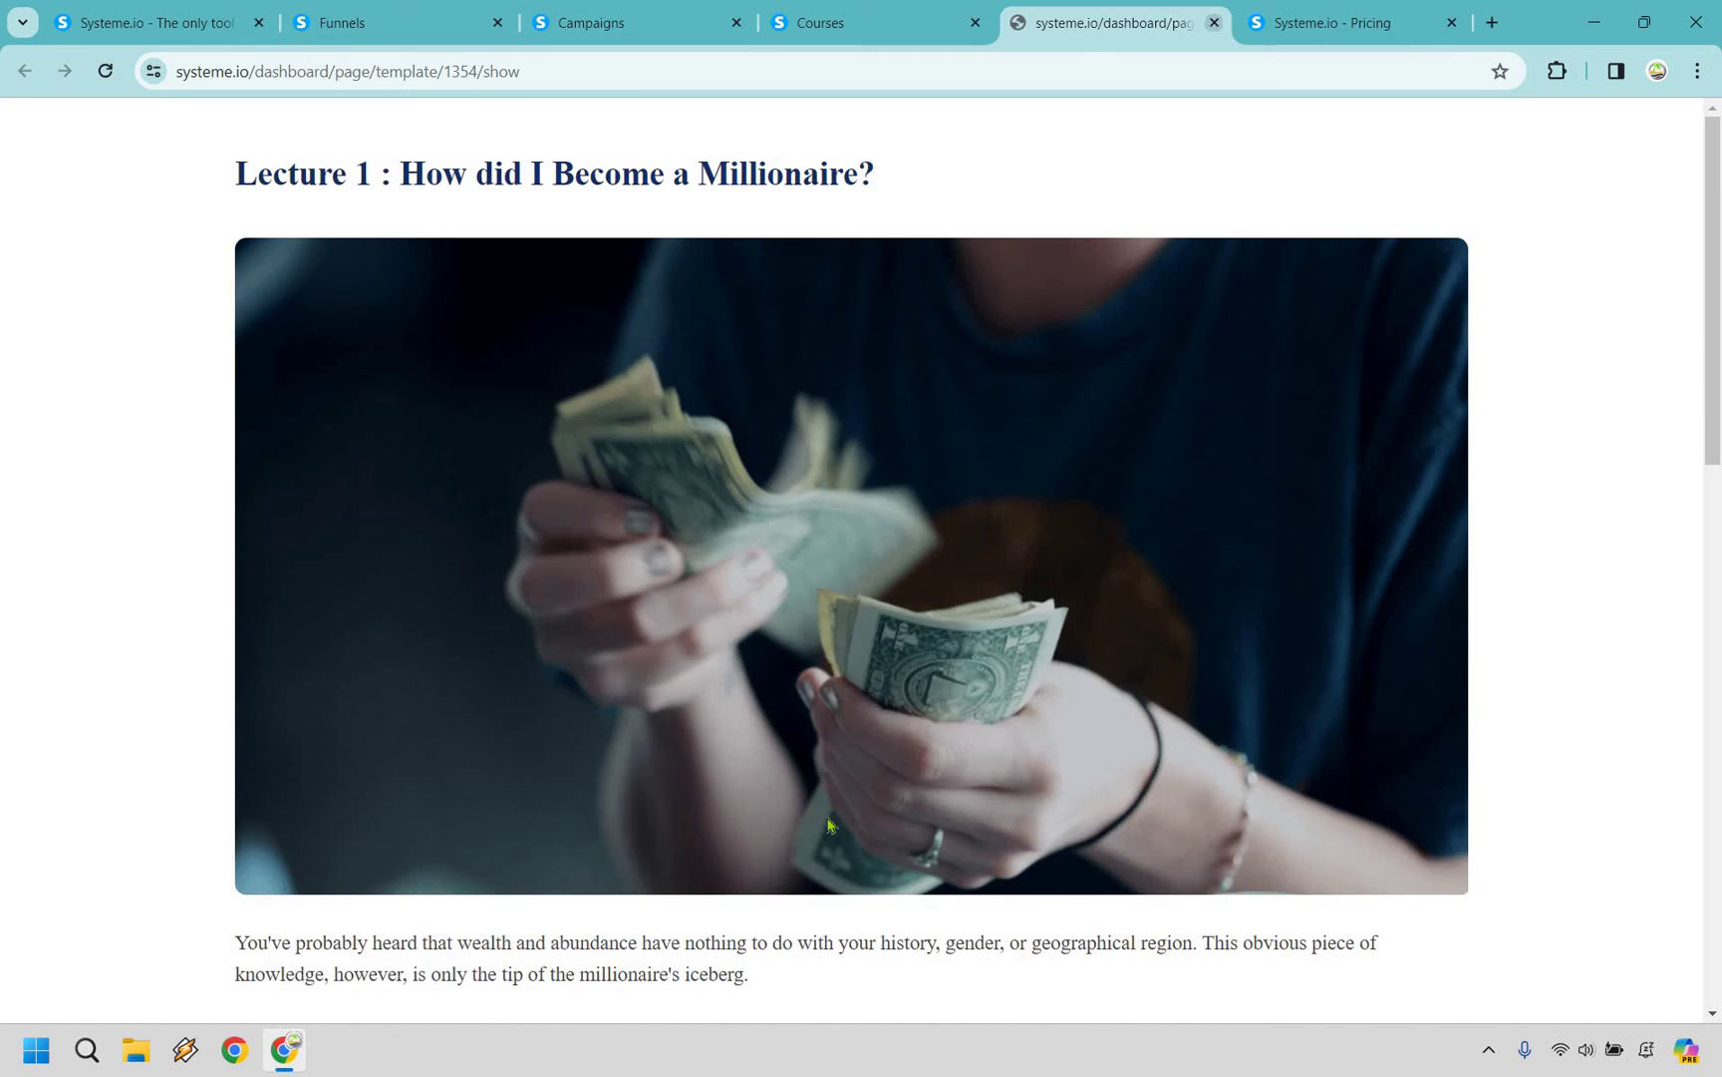
left_click(1214, 22)
Step: Choose the third, video lecture template and save the Thank You lecture
left_click(840, 853)
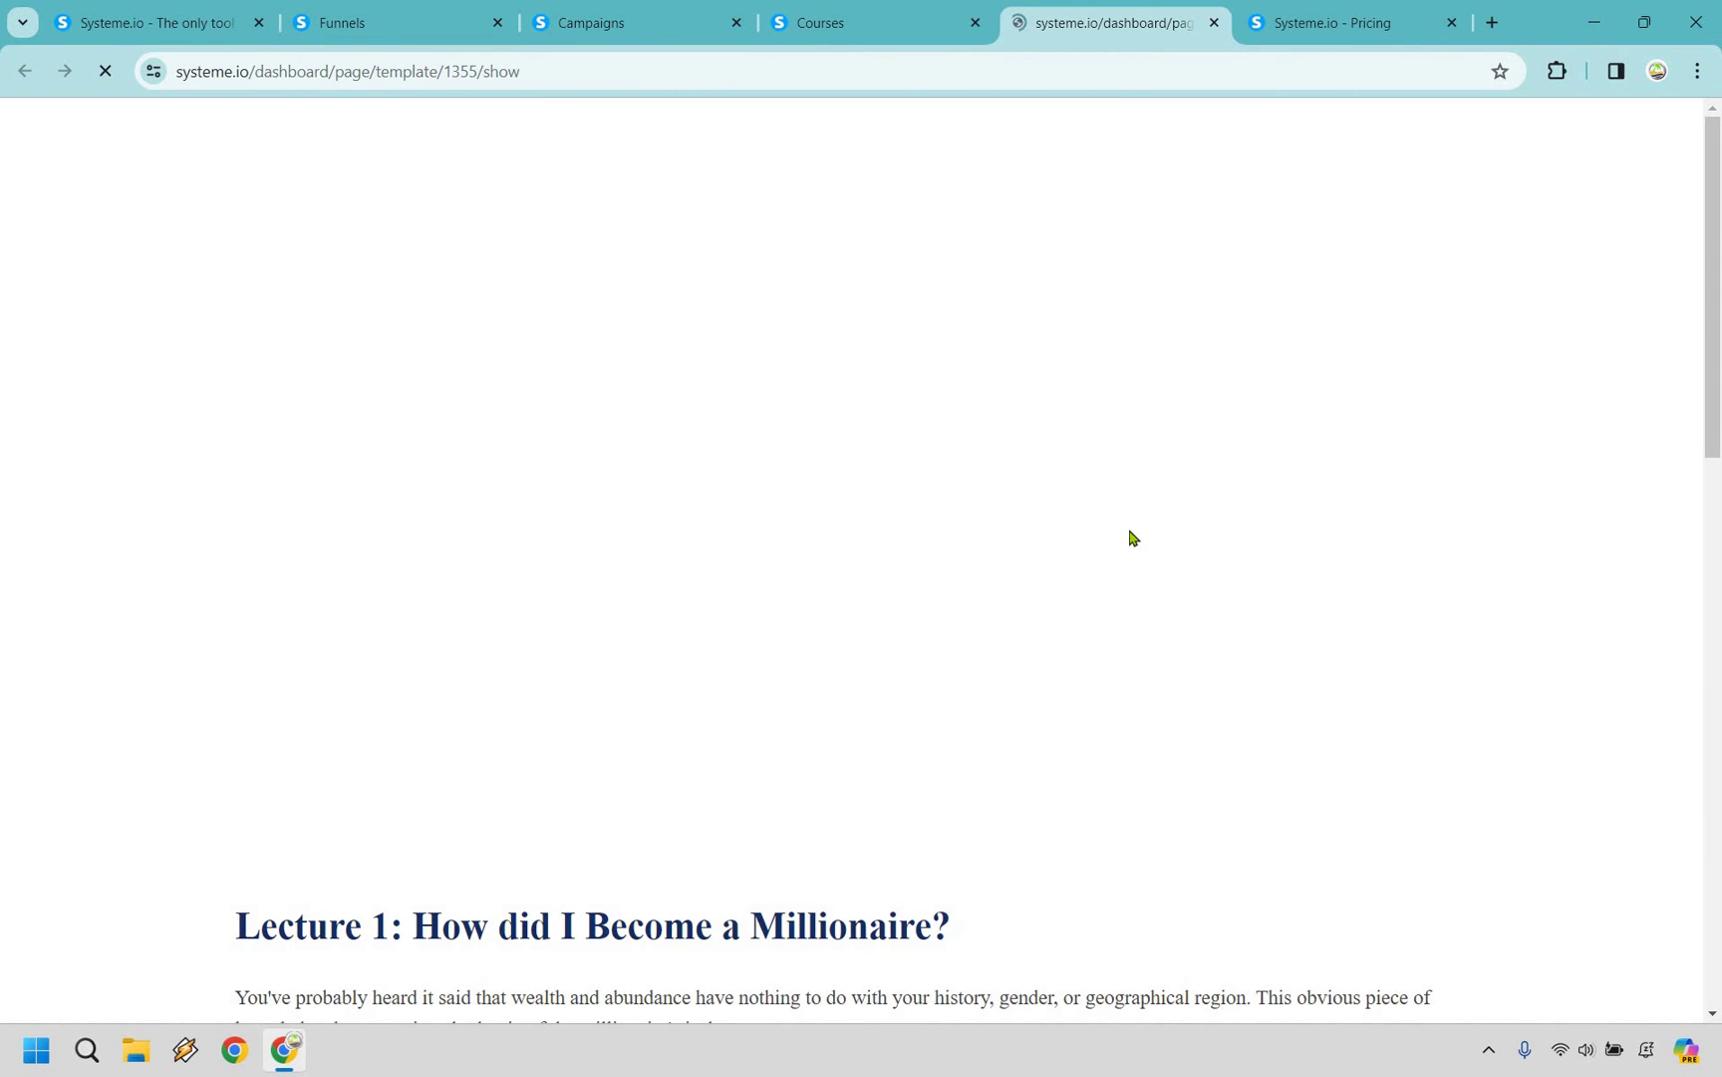
scroll(1131, 539, "down", 9)
scroll(1186, 119, "up", 9)
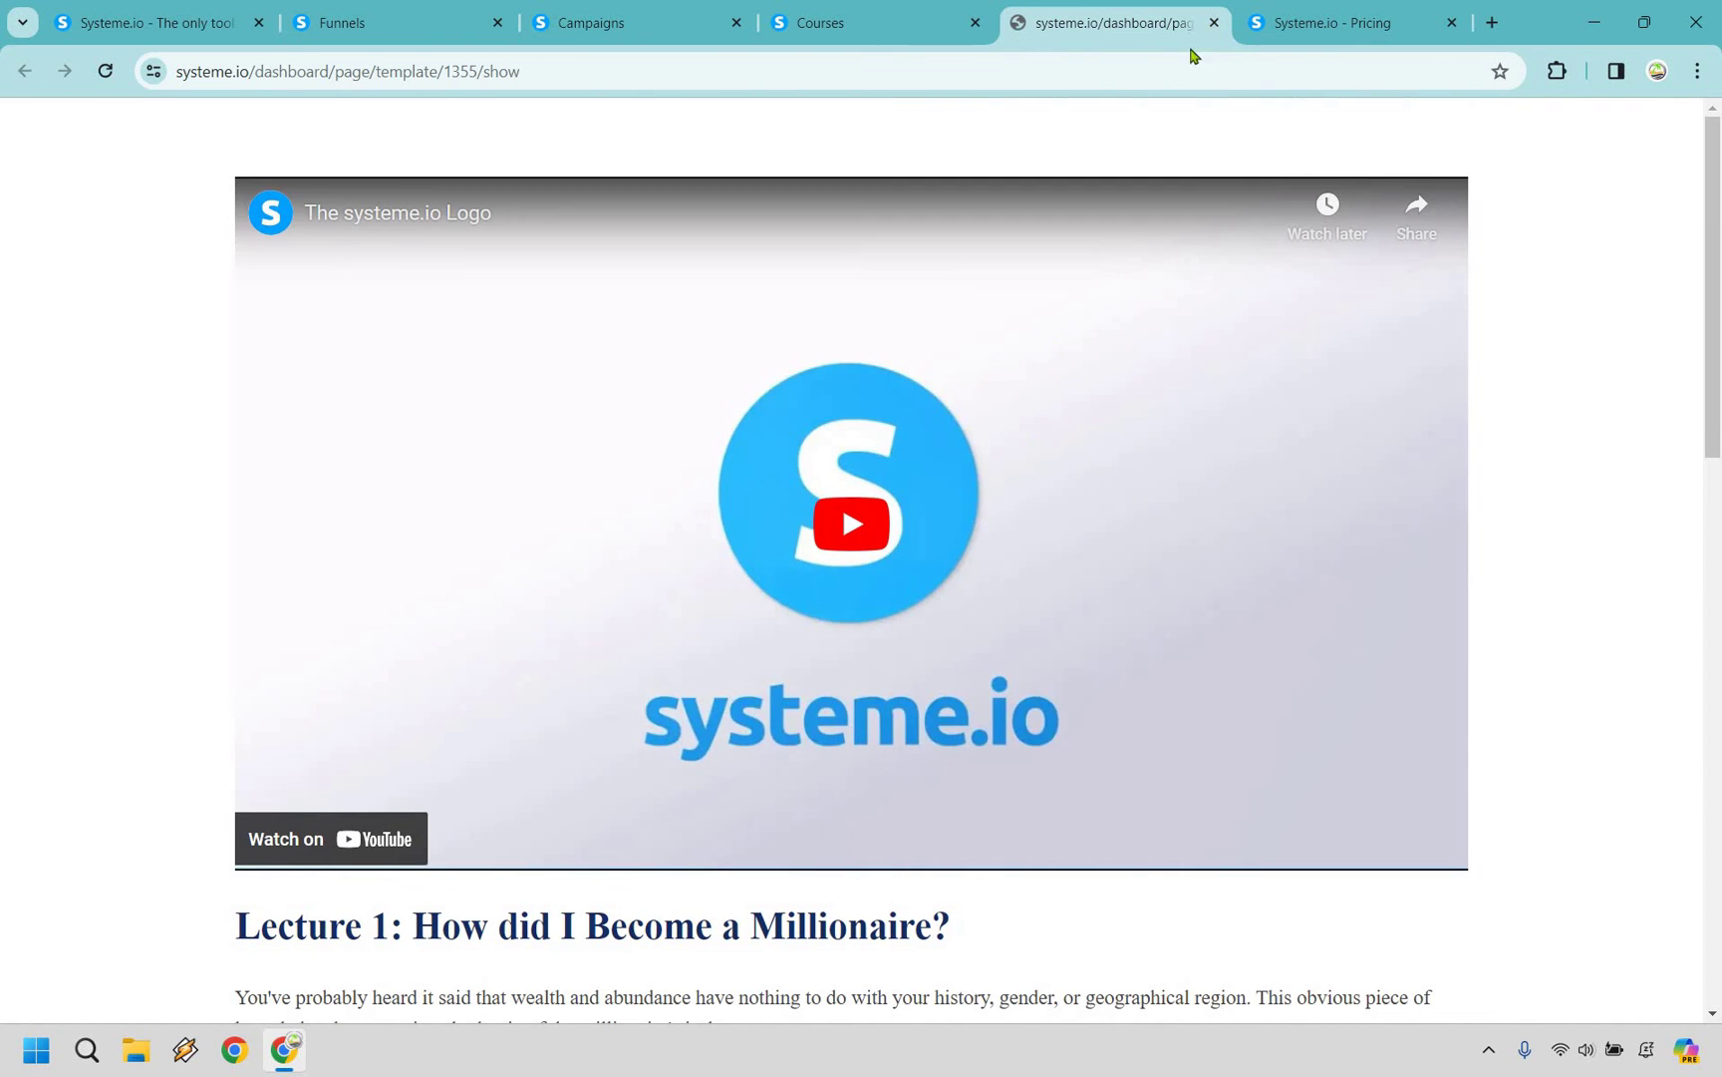
key("ctrl+w")
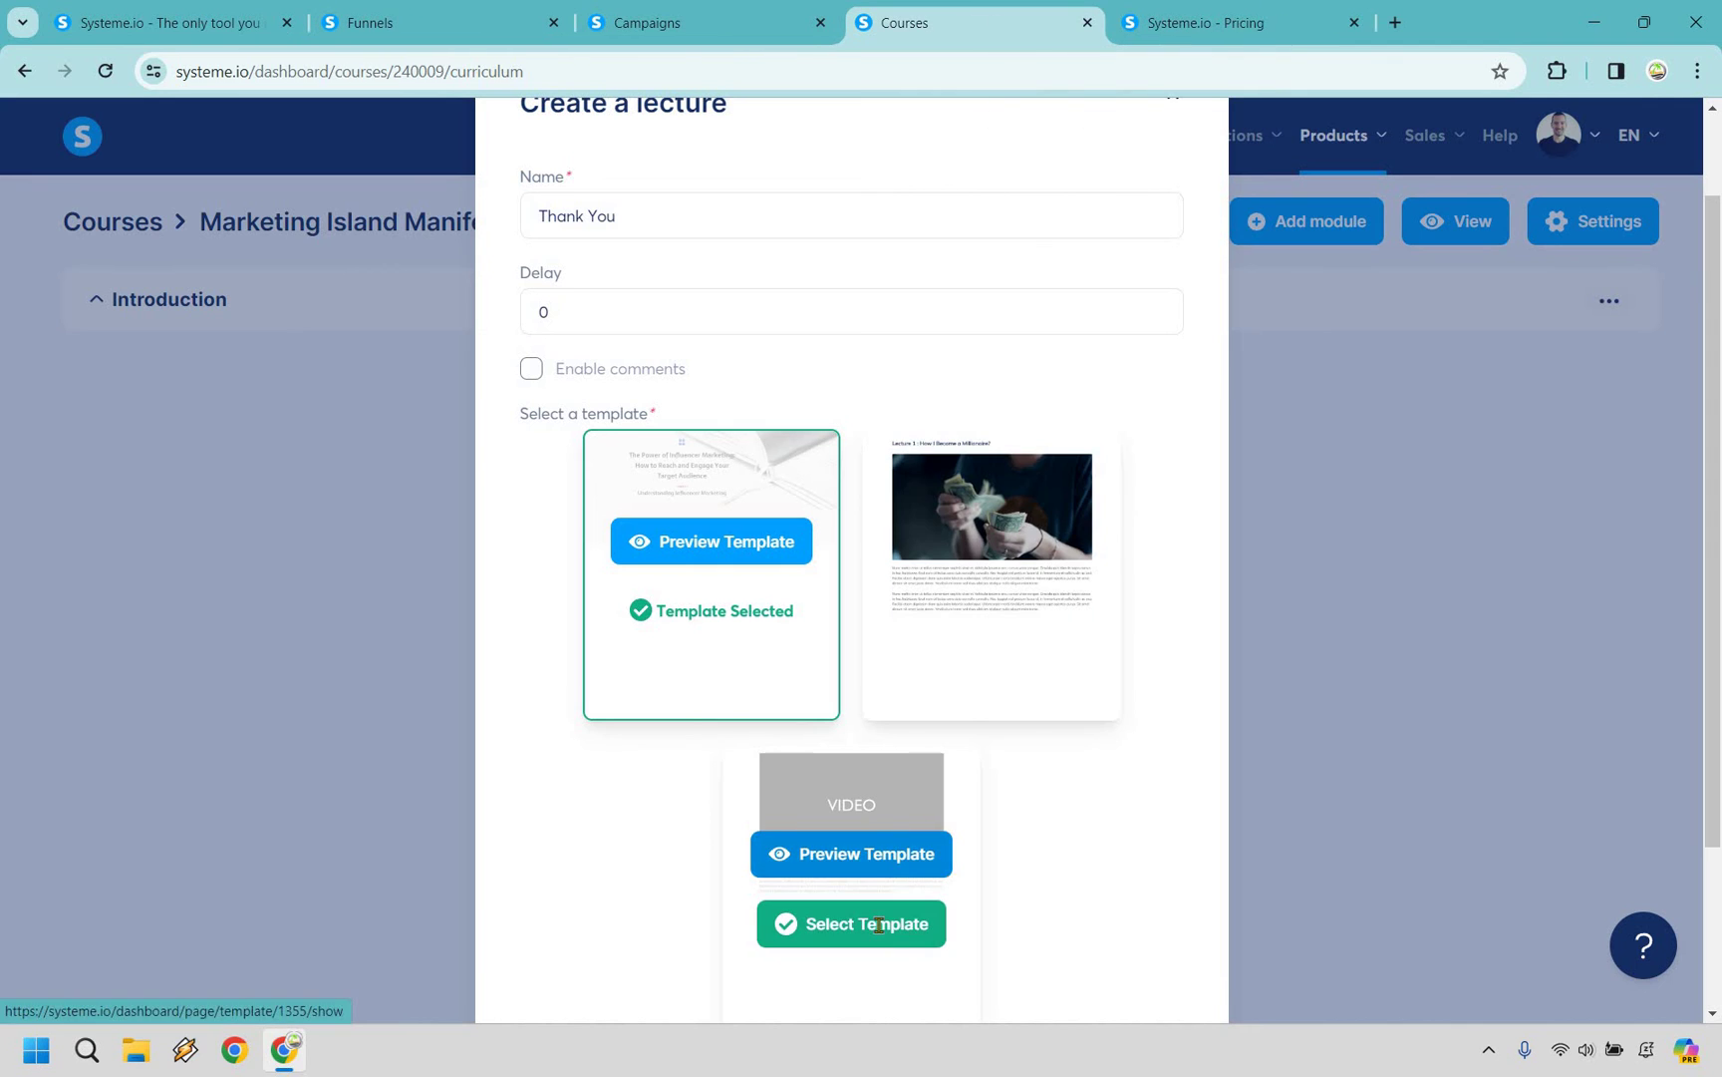
left_click(833, 923)
scroll(1149, 749, "down", 3)
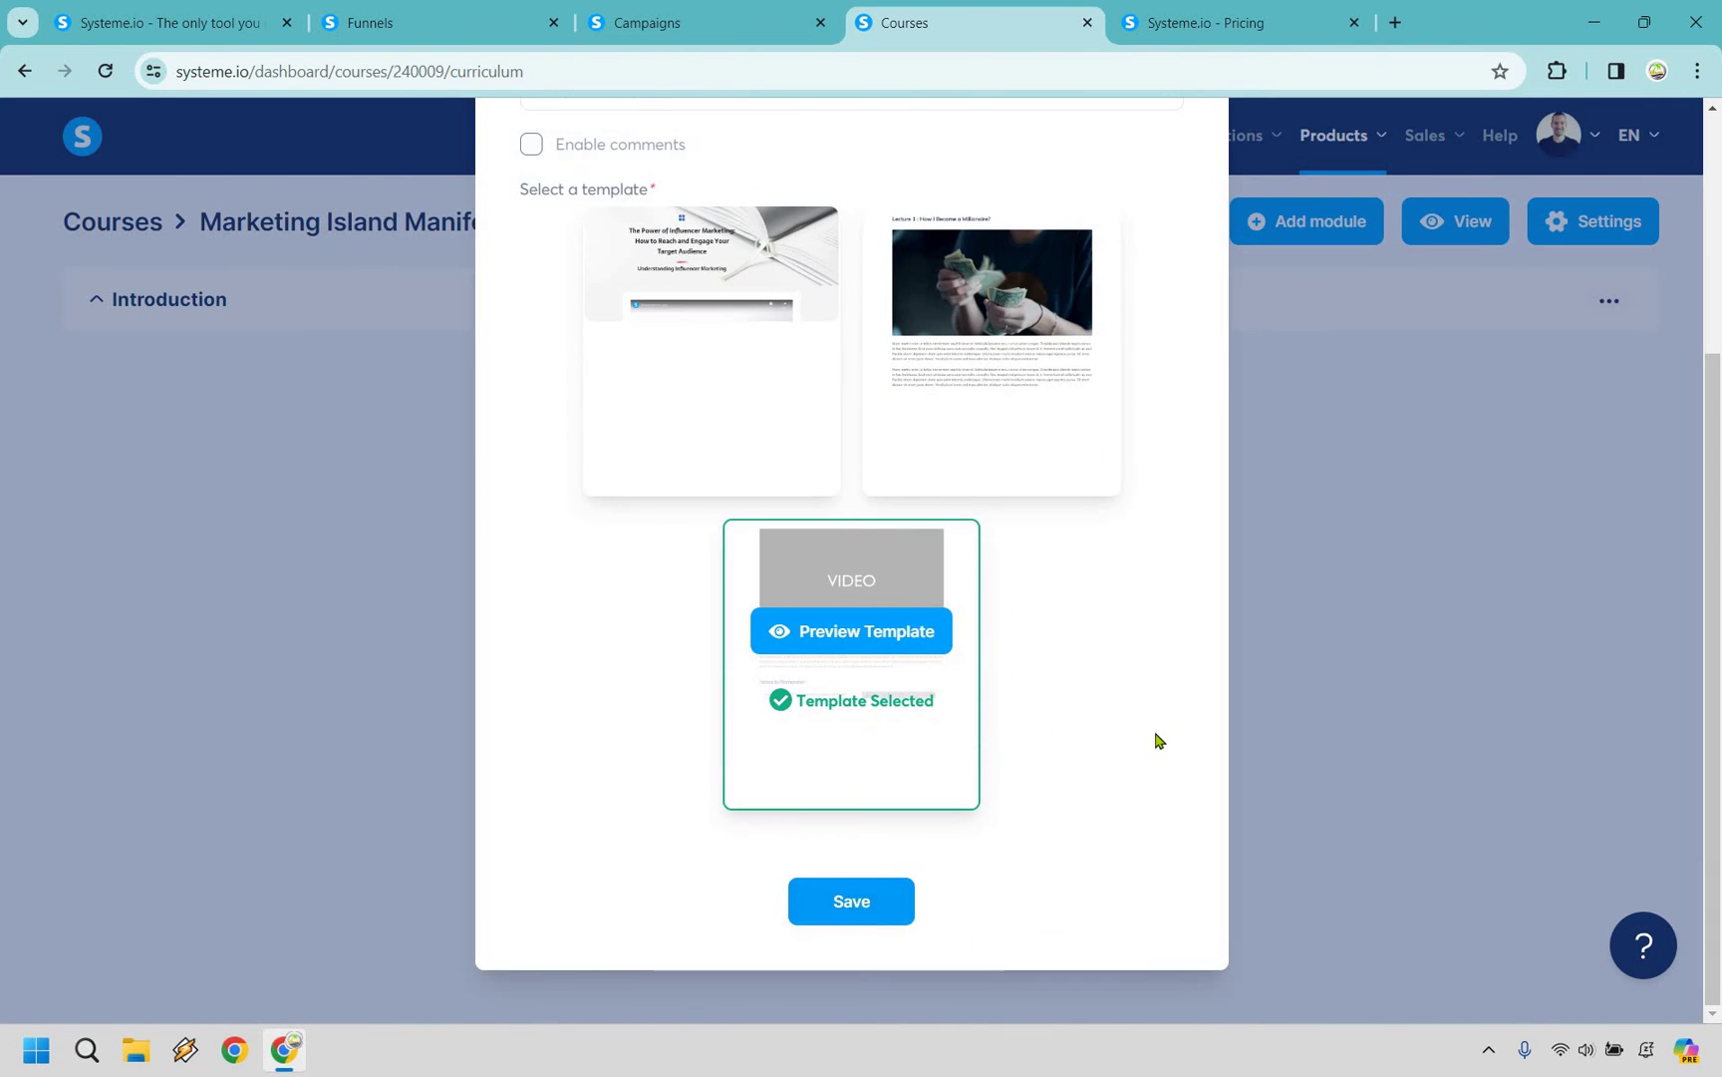
key("Return")
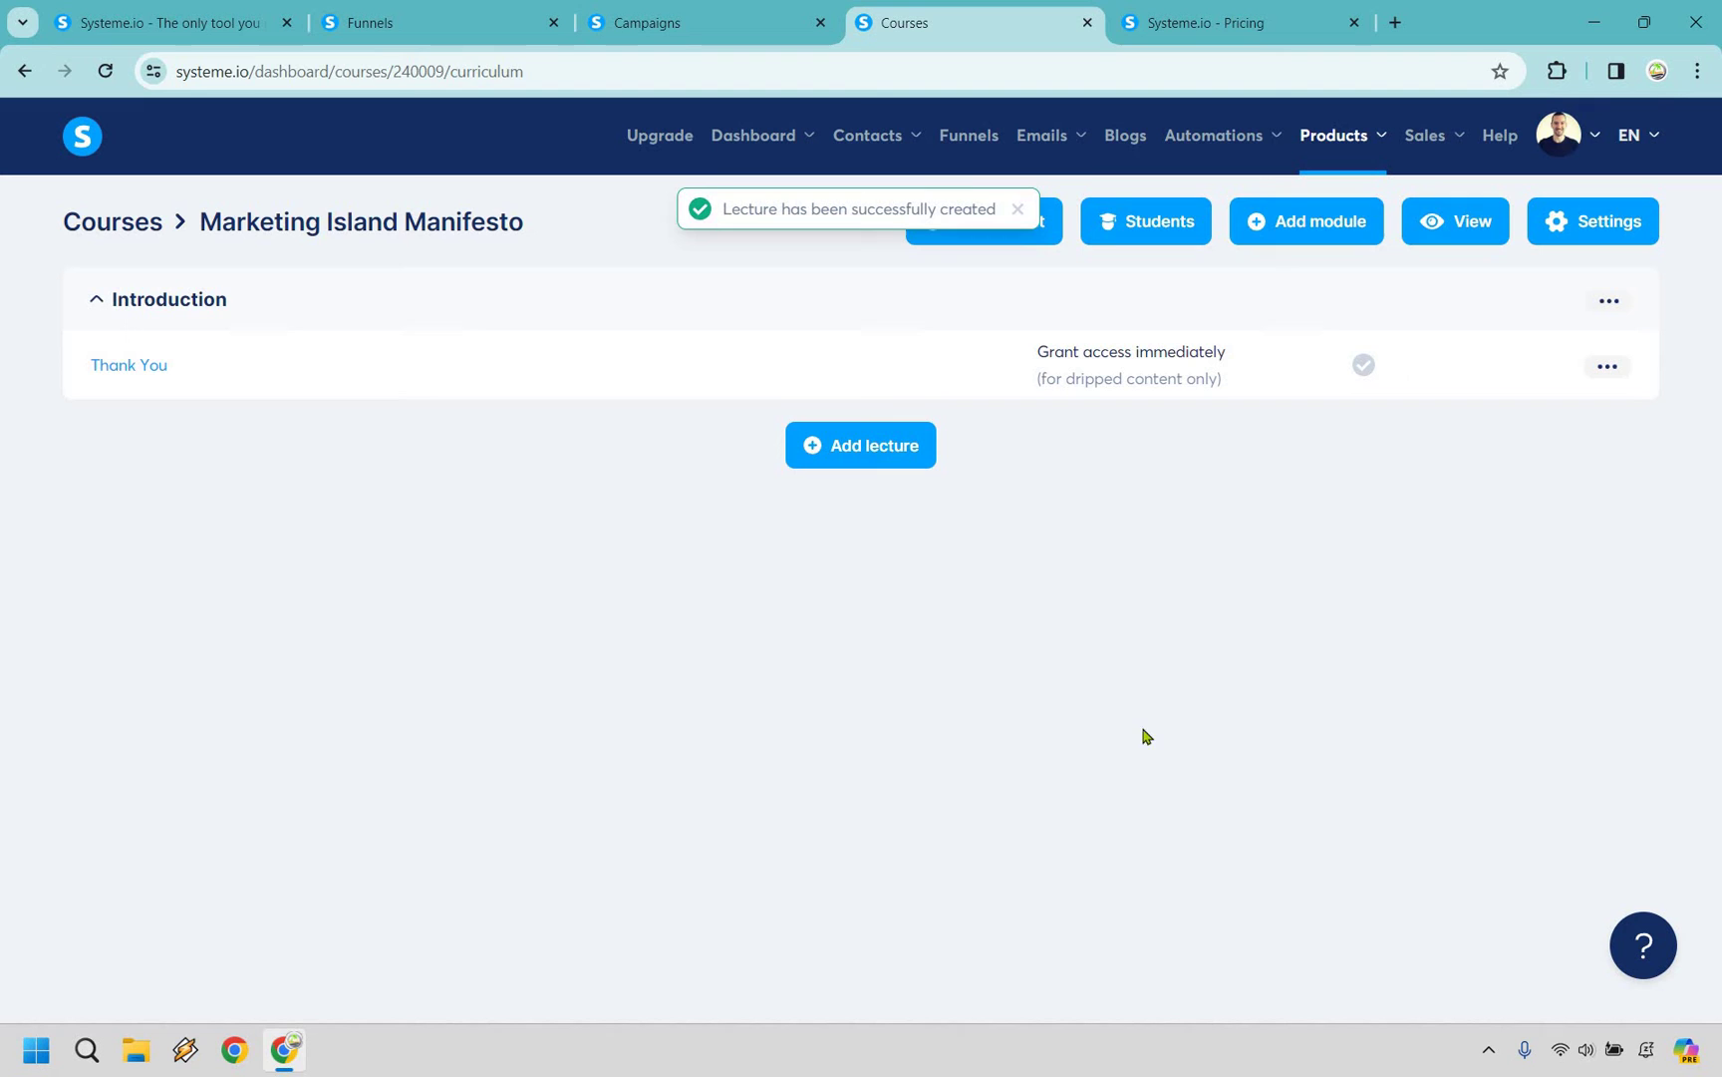
Step: Open the Thank You lecture in the page editor and look over its heading and text
left_click(125, 369)
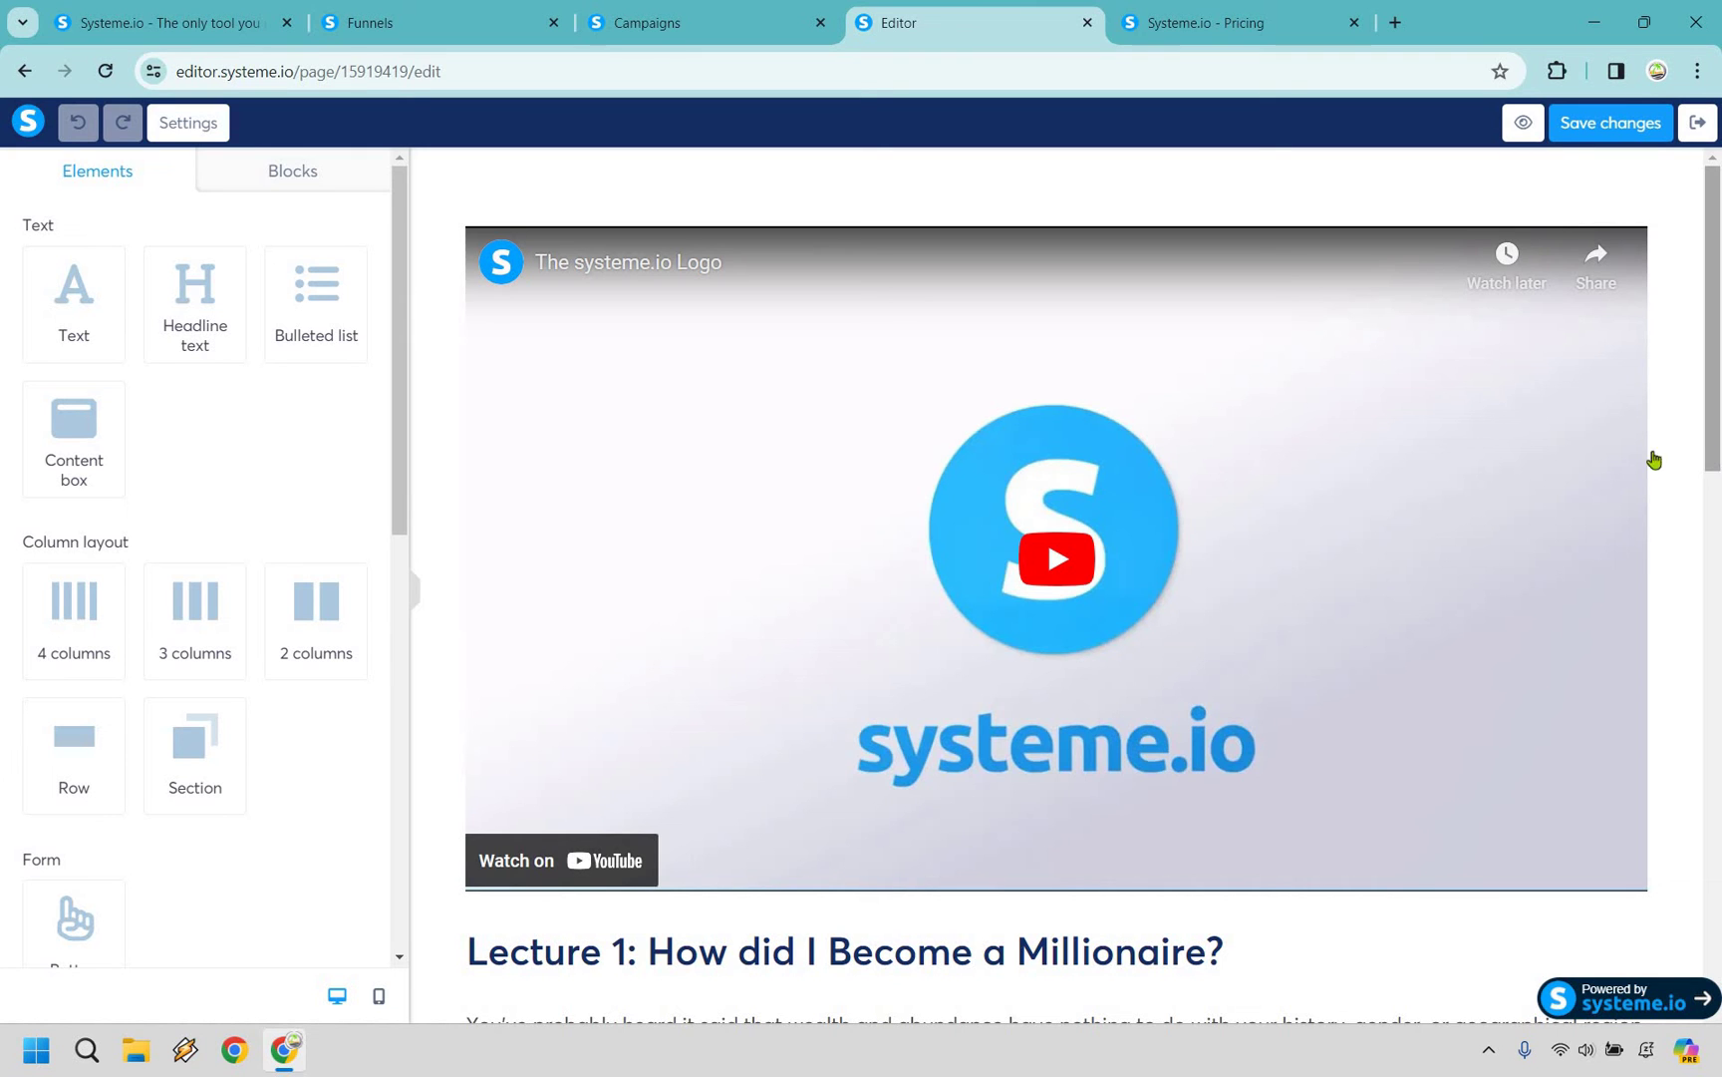
scroll(1139, 515, "down", 5)
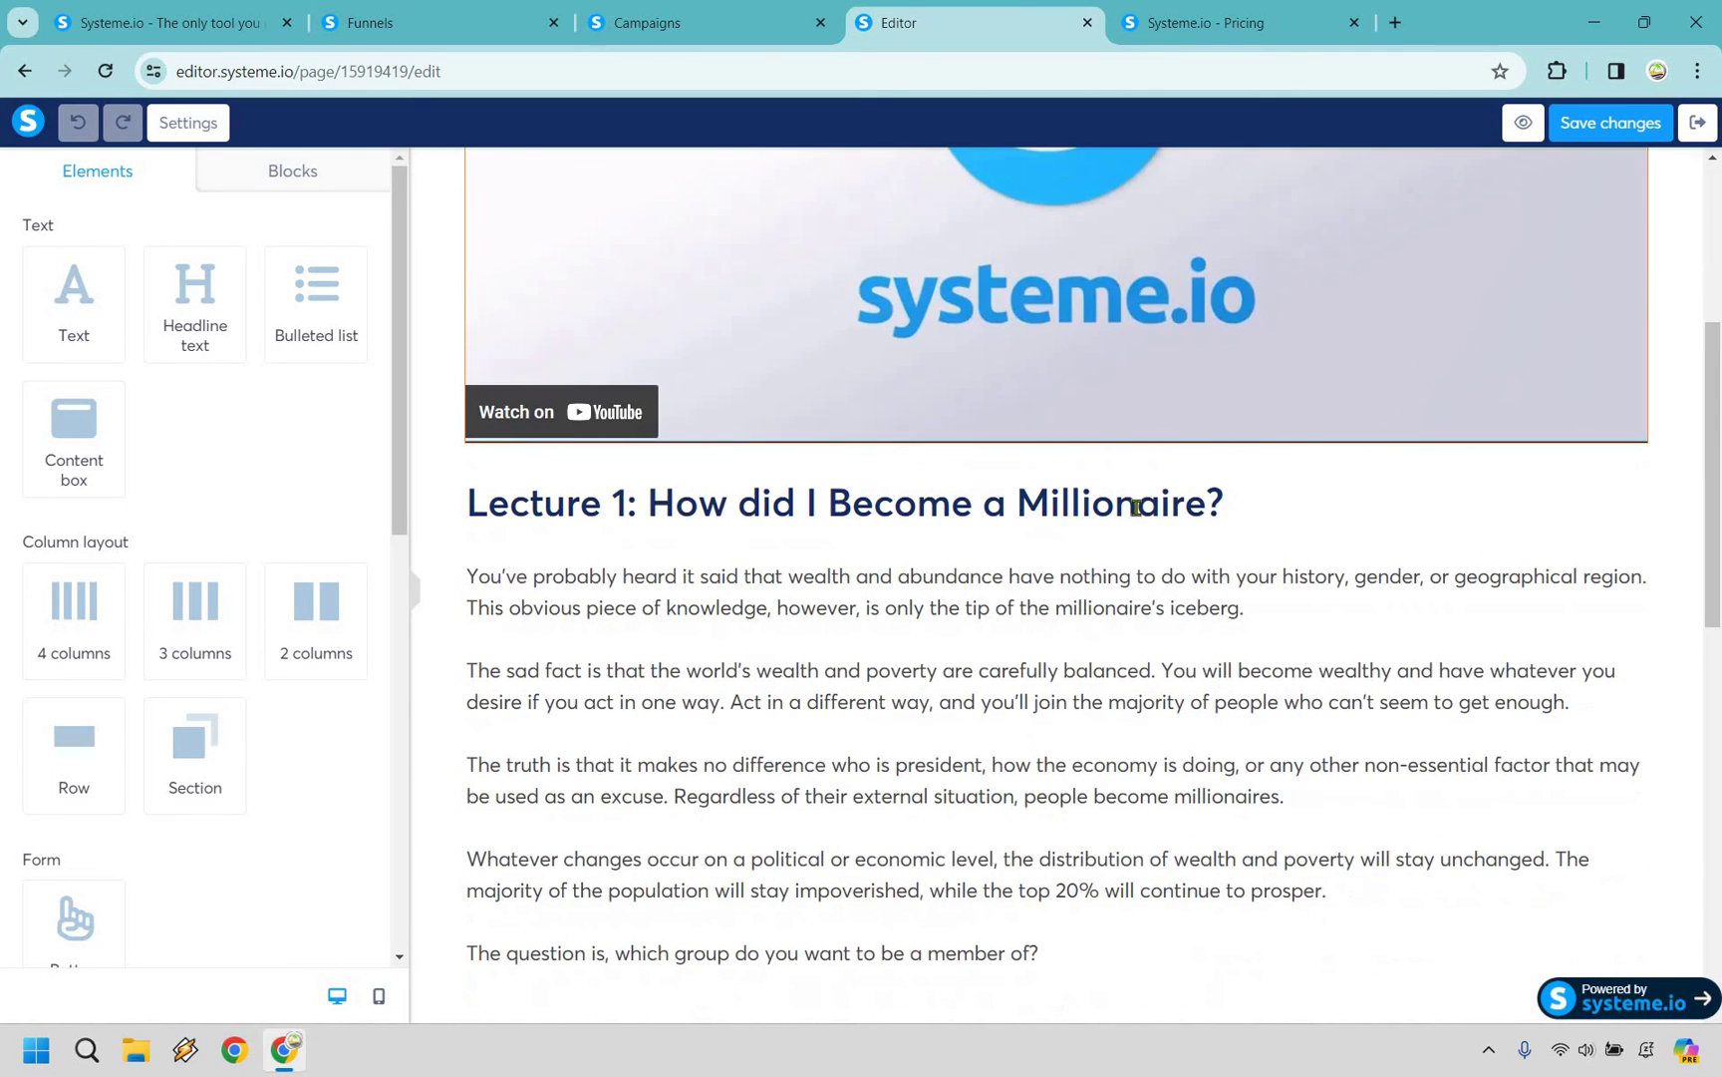
key("ctrl+a")
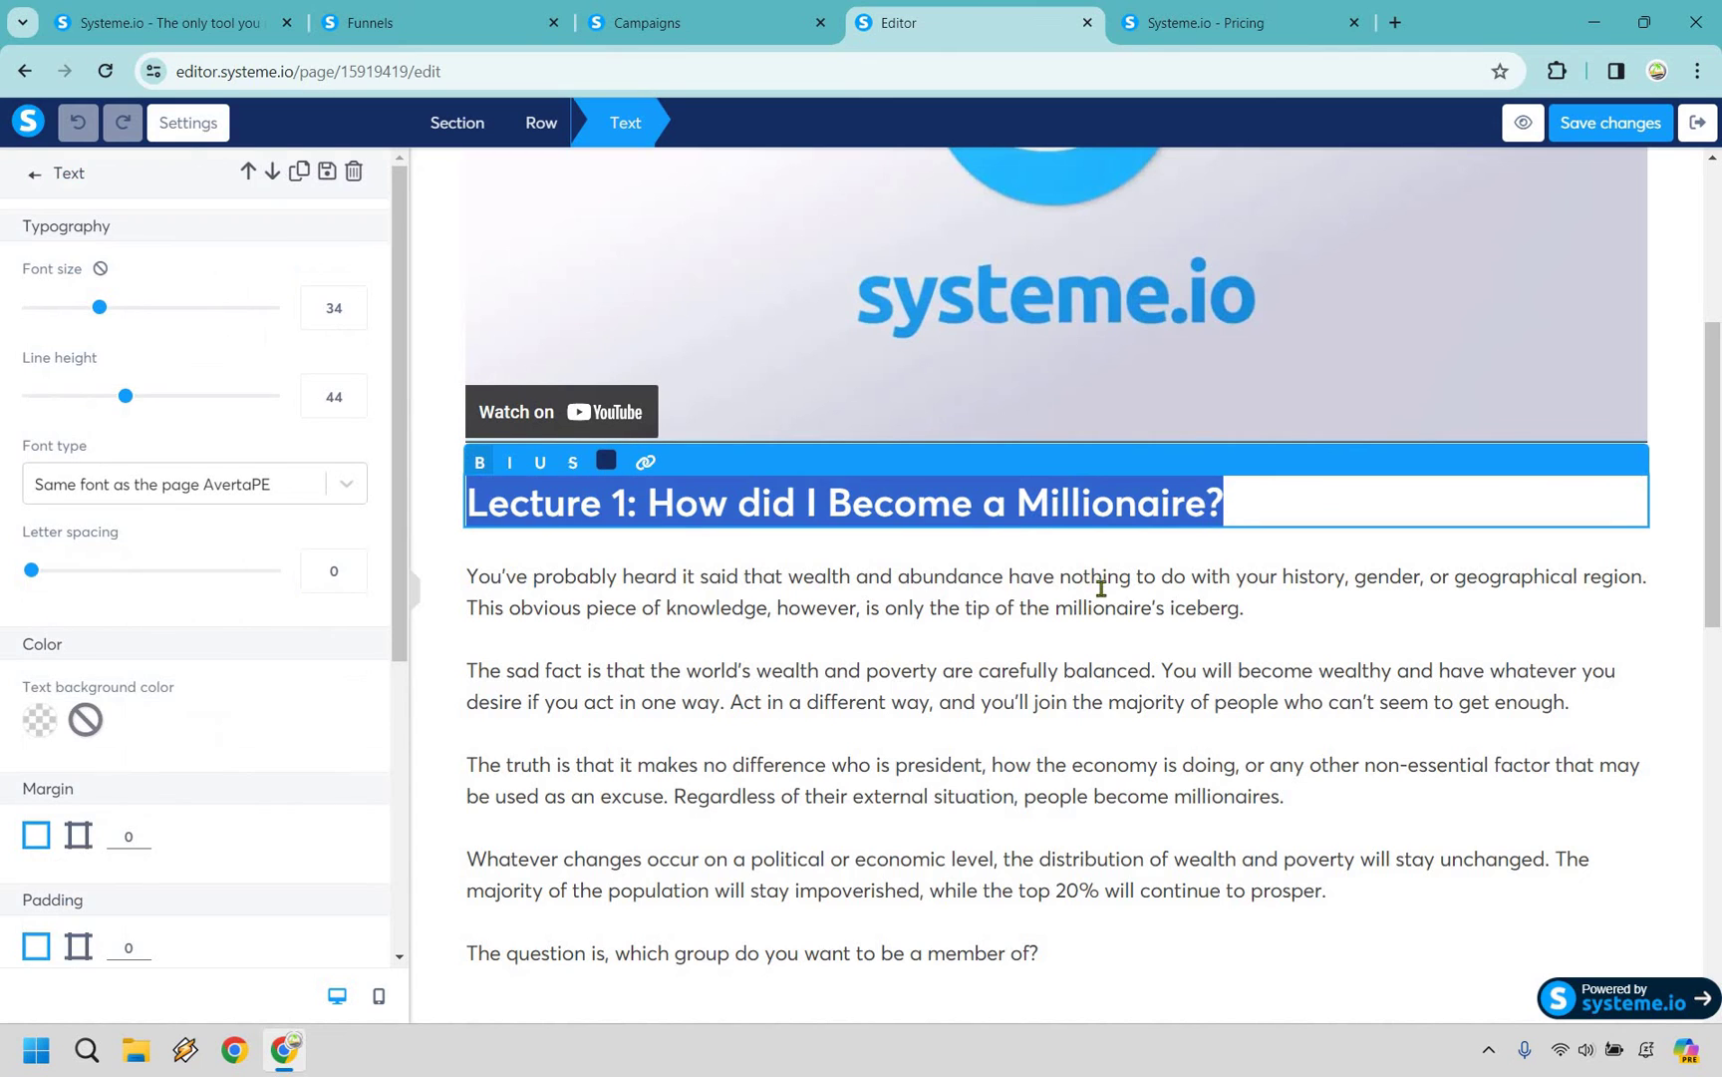
triple_click(1095, 584)
left_click(1292, 576)
scroll(1290, 573, "down", 8)
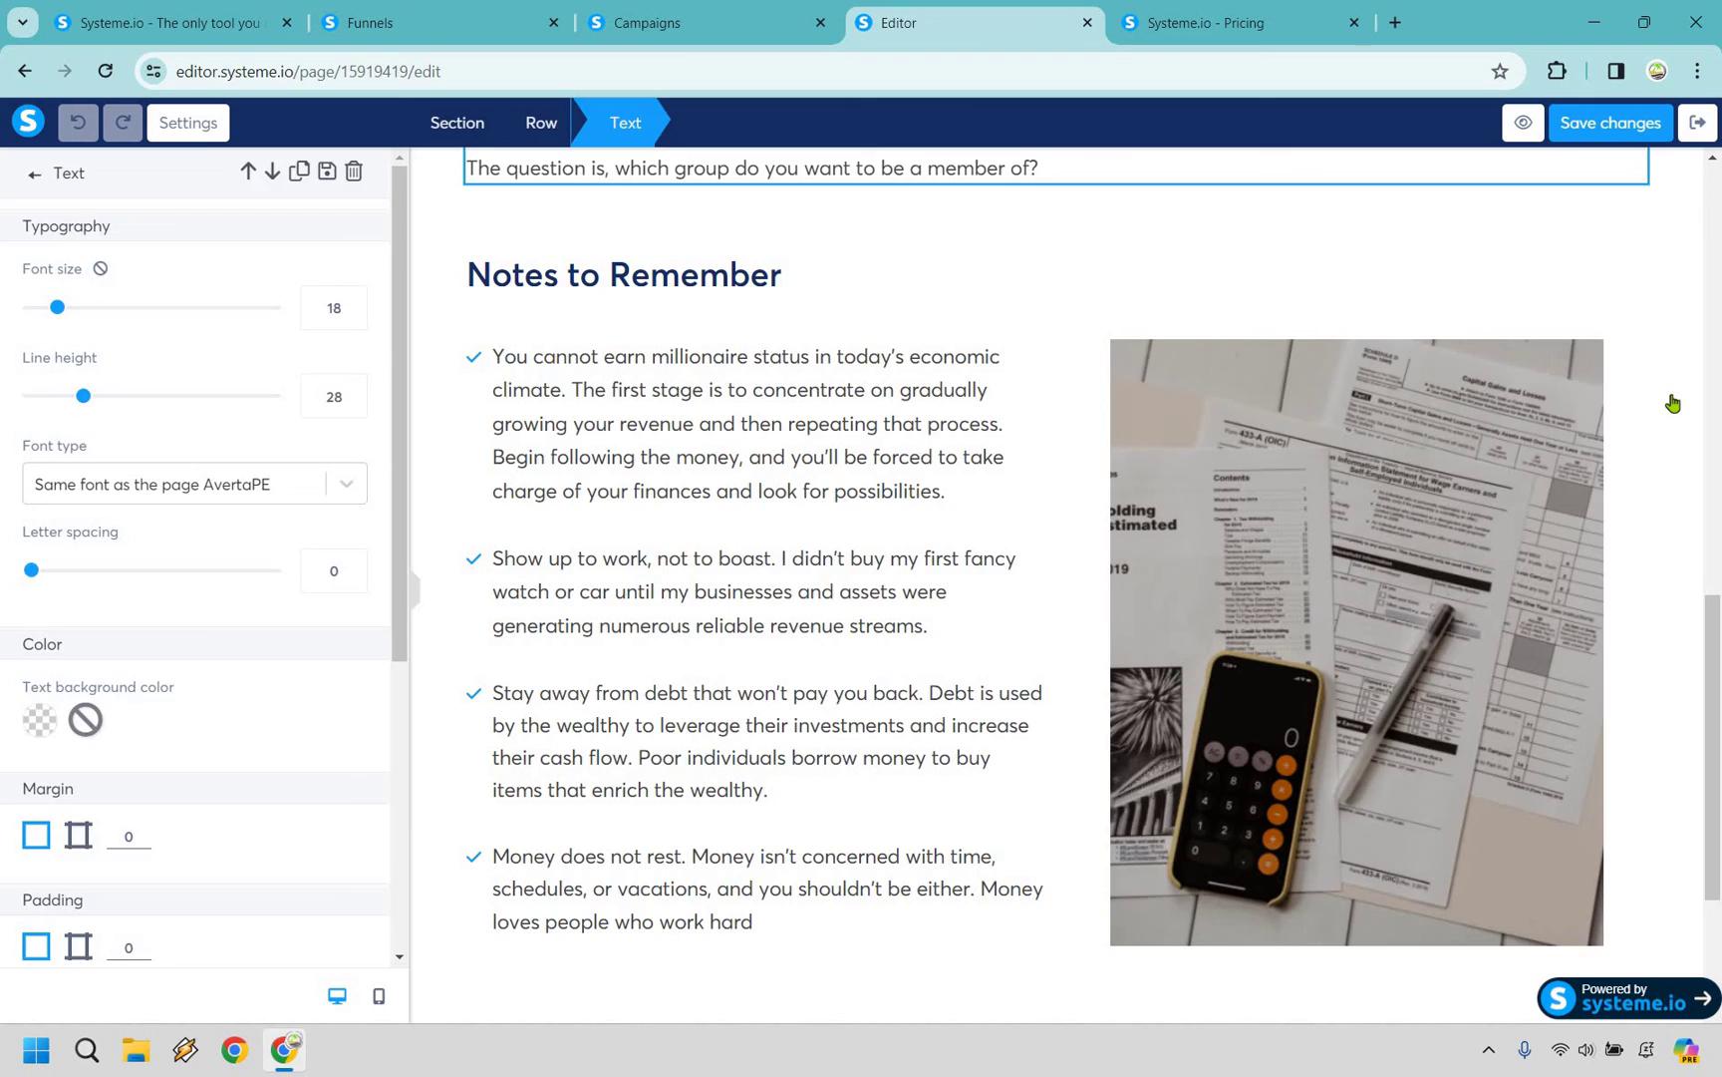
left_click(1673, 403)
scroll(1674, 403, "up", 10)
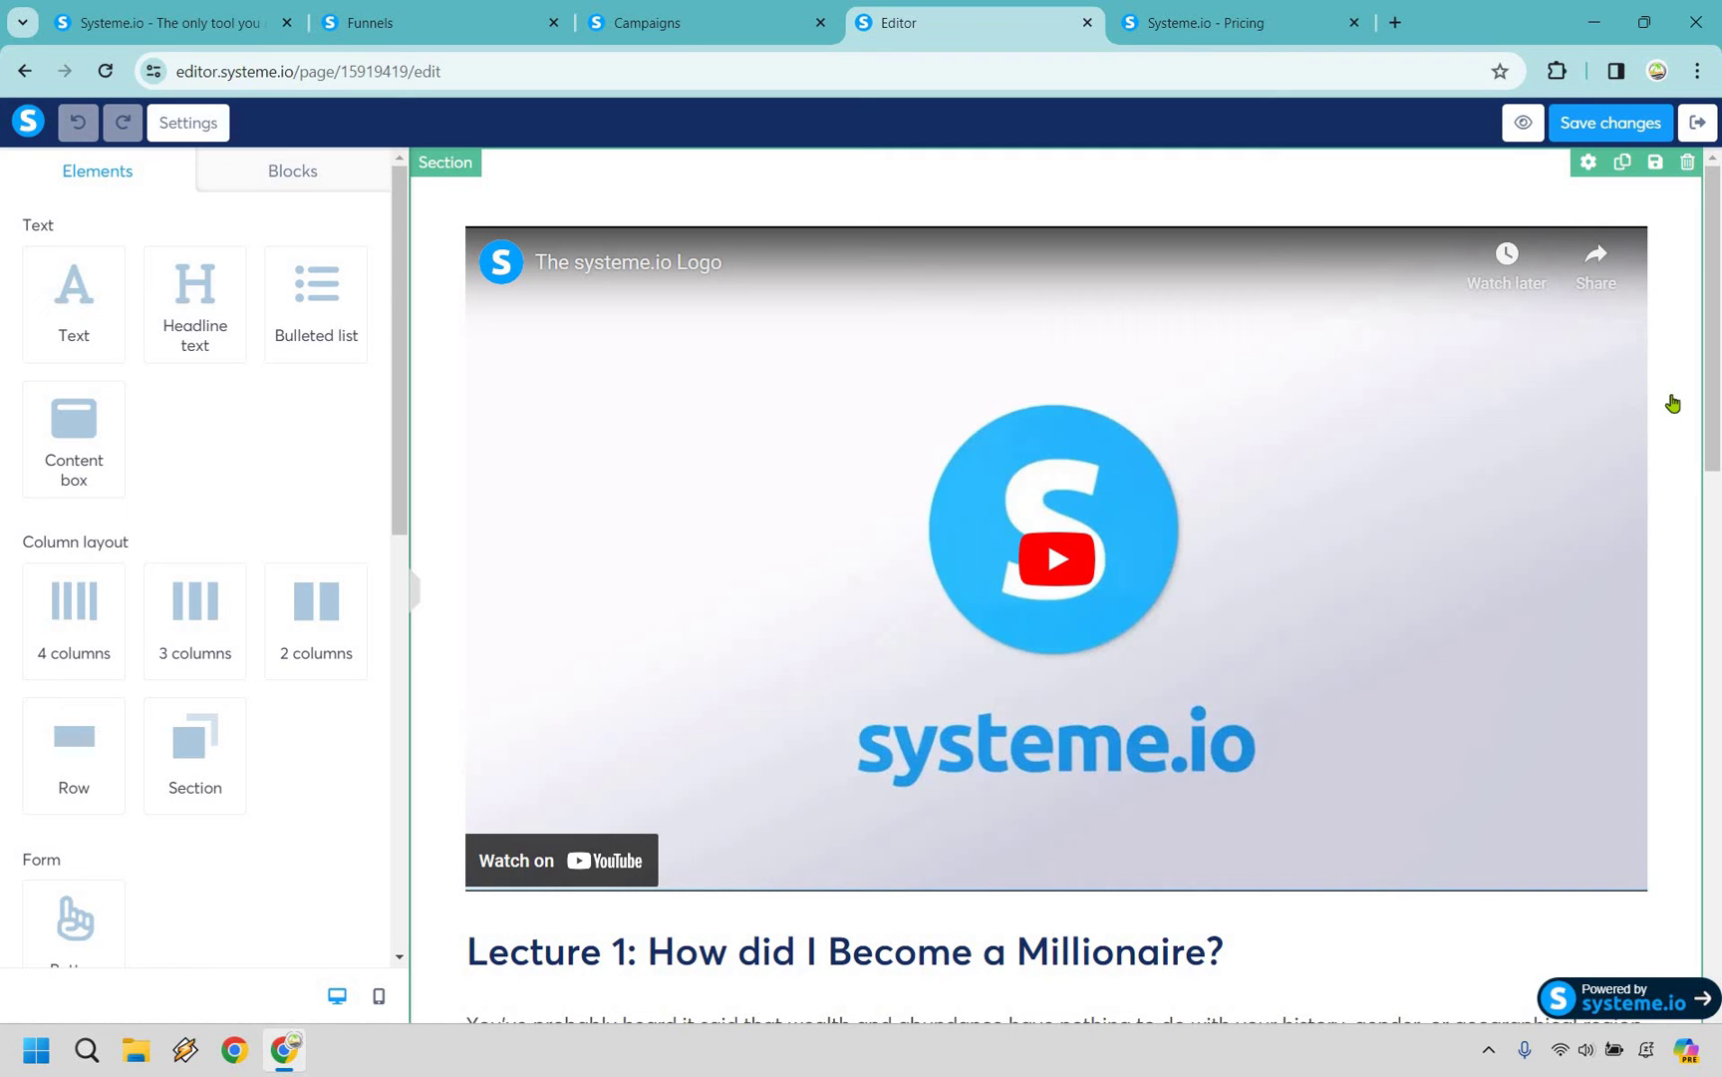
Step: Switch to the Systeme.io Pricing browser tab
key("ctrl+Tab")
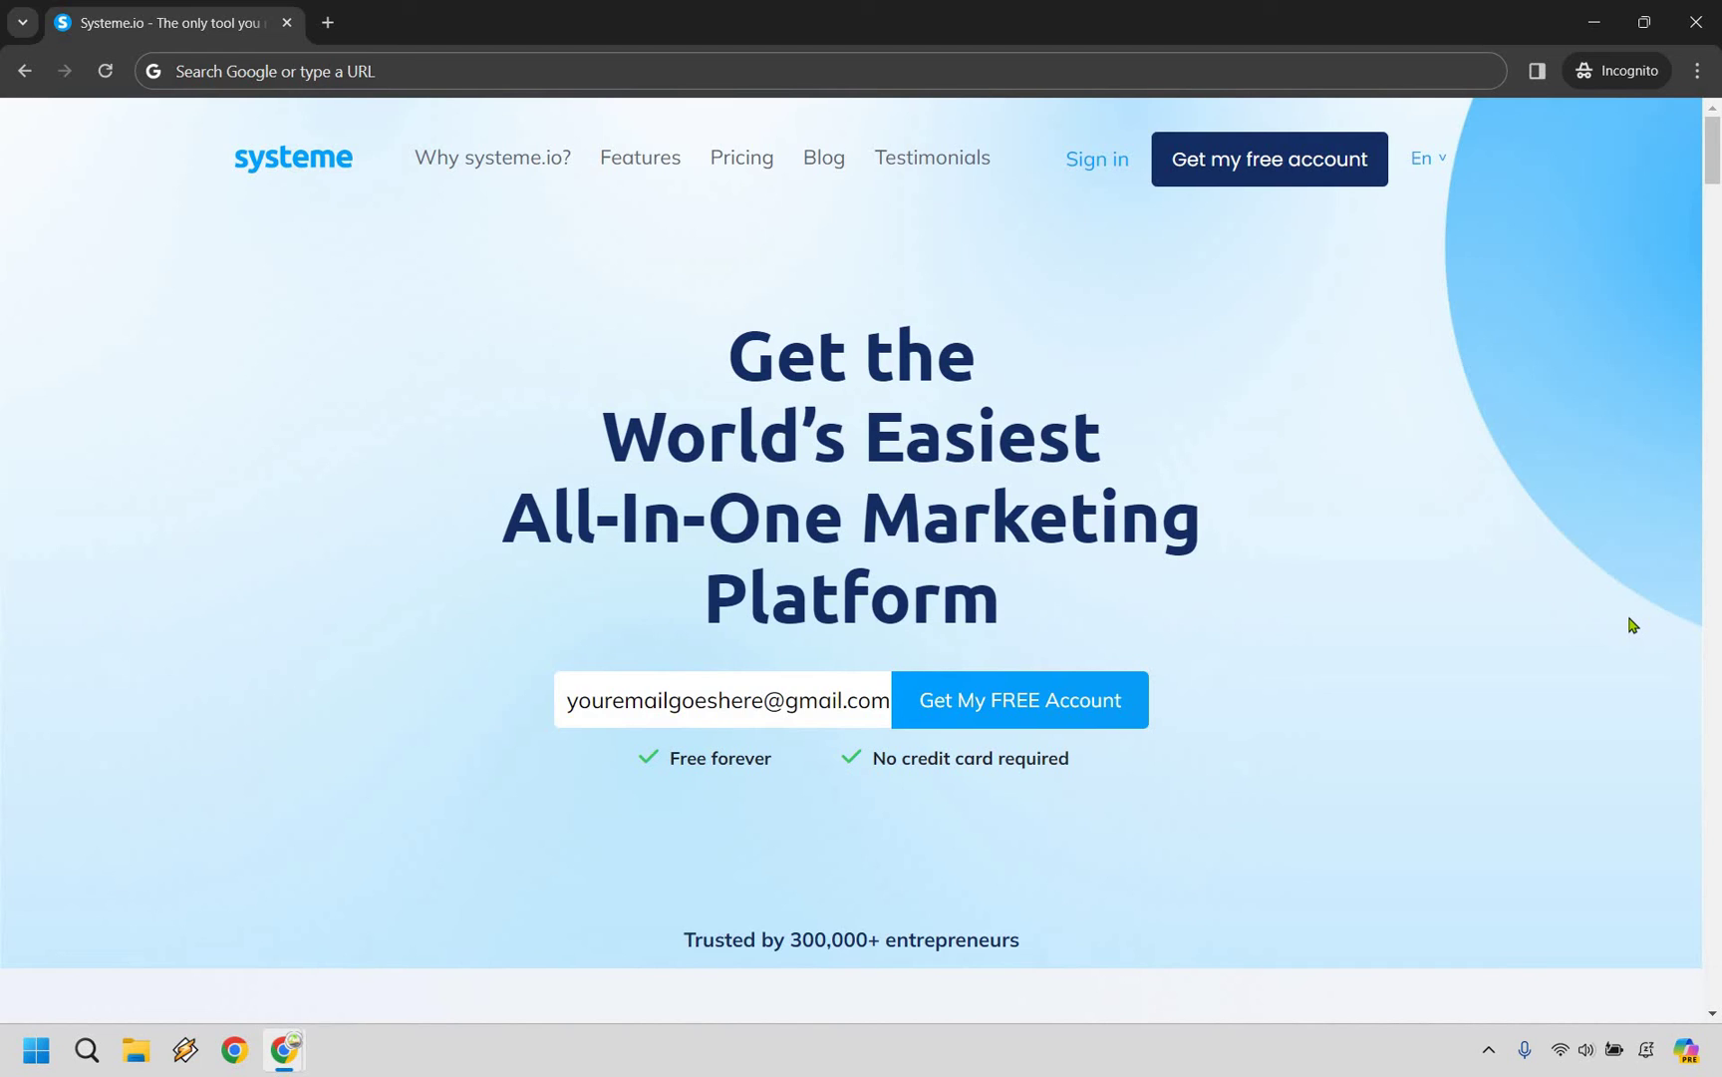
Step: Submit the free-account sign-up and scroll through the 'Almost there!' 40% discount offer page
left_click(1079, 703)
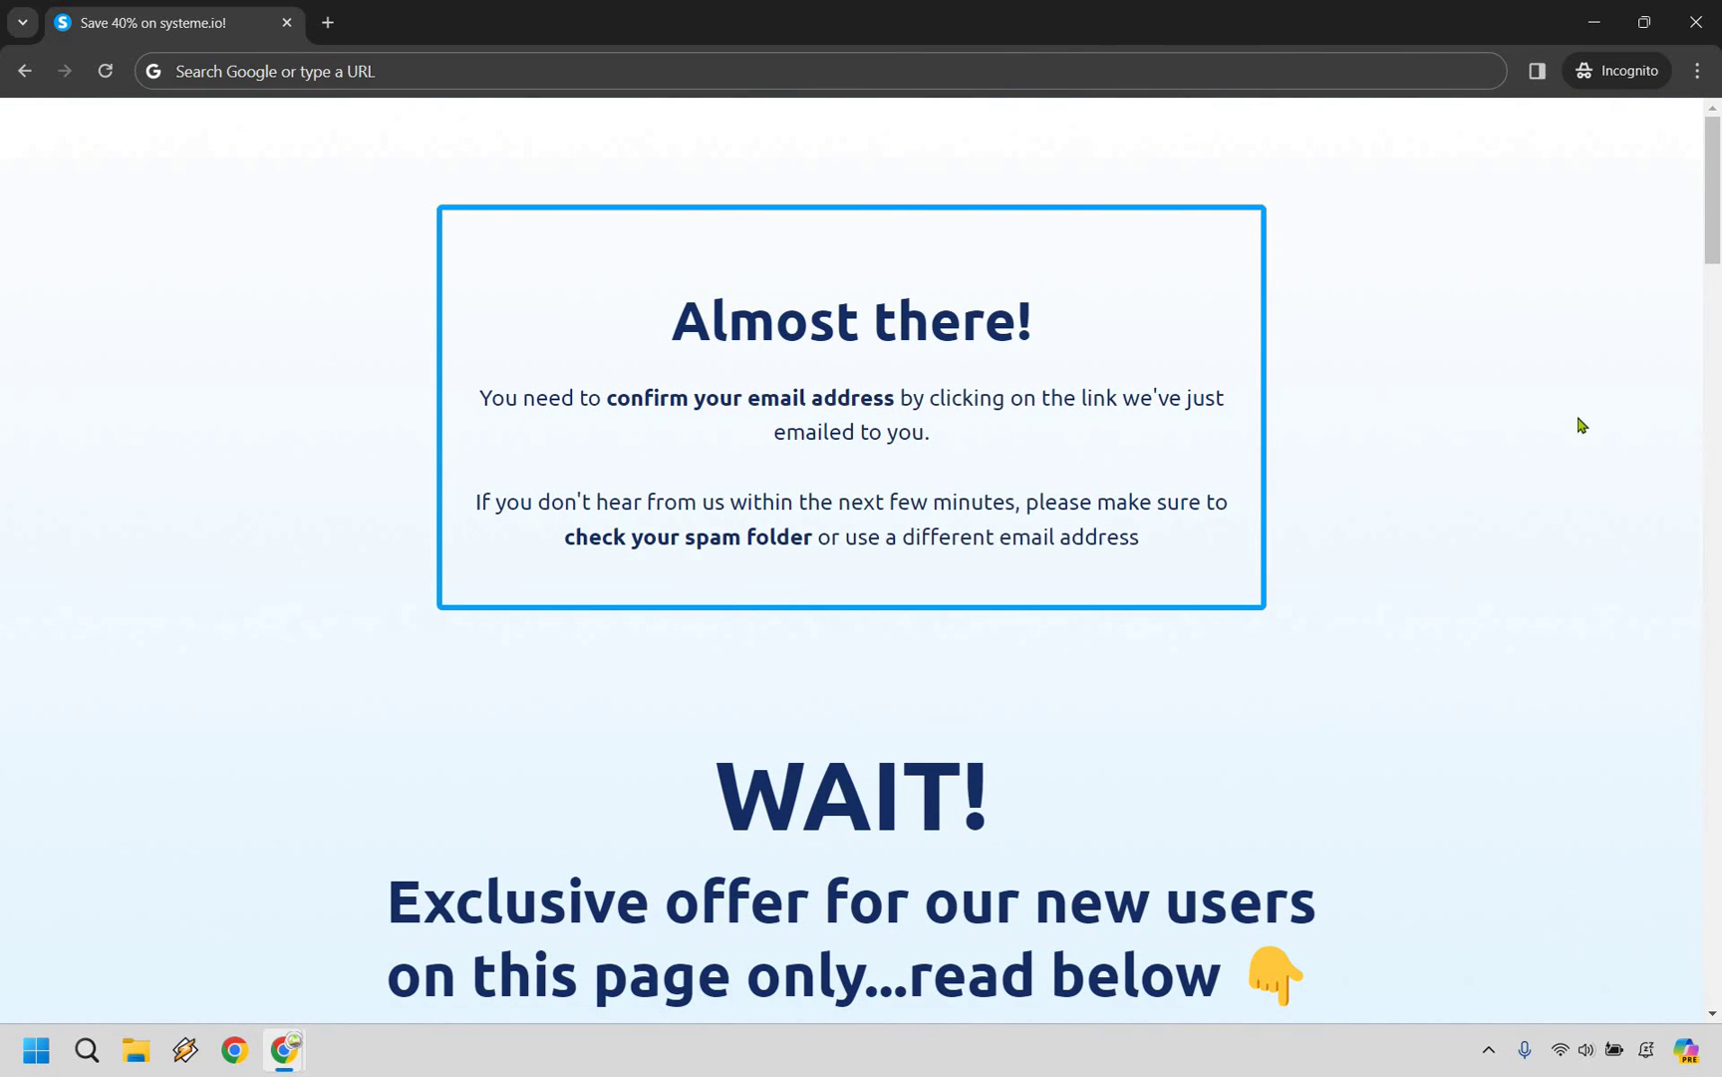
scroll(1595, 416, "down", 8)
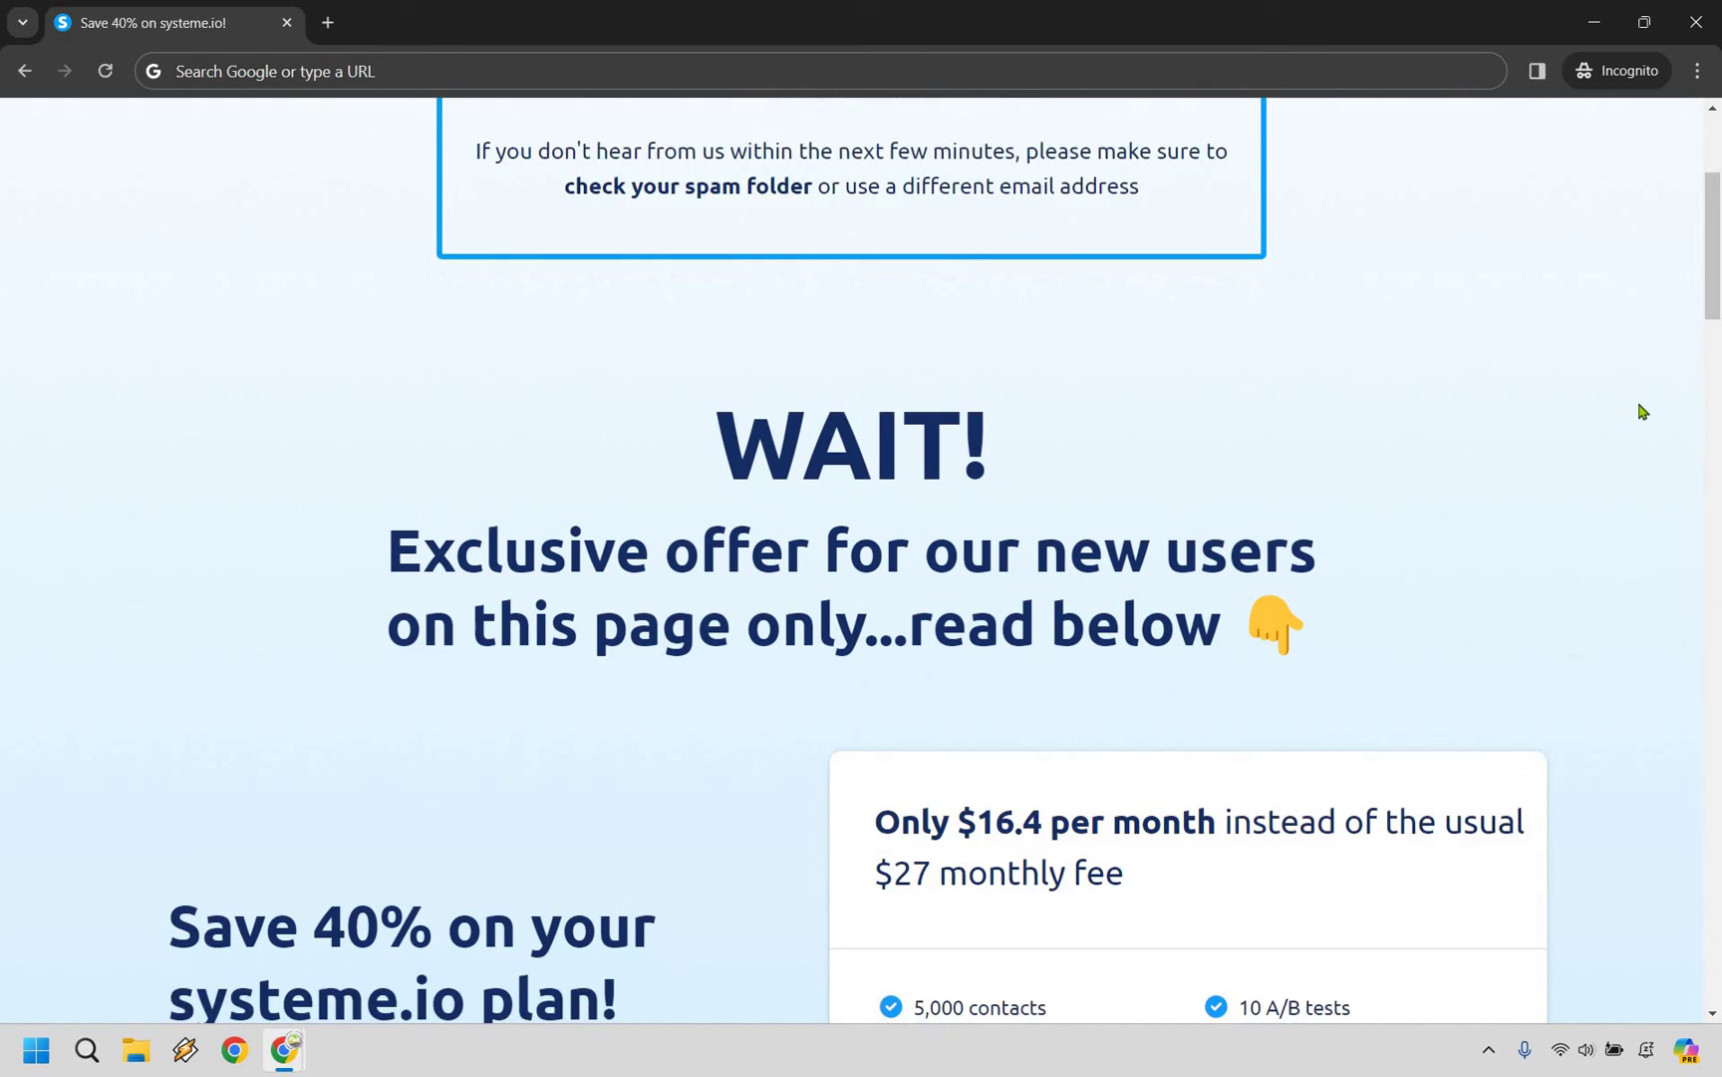
scroll(1715, 375, "down", 1)
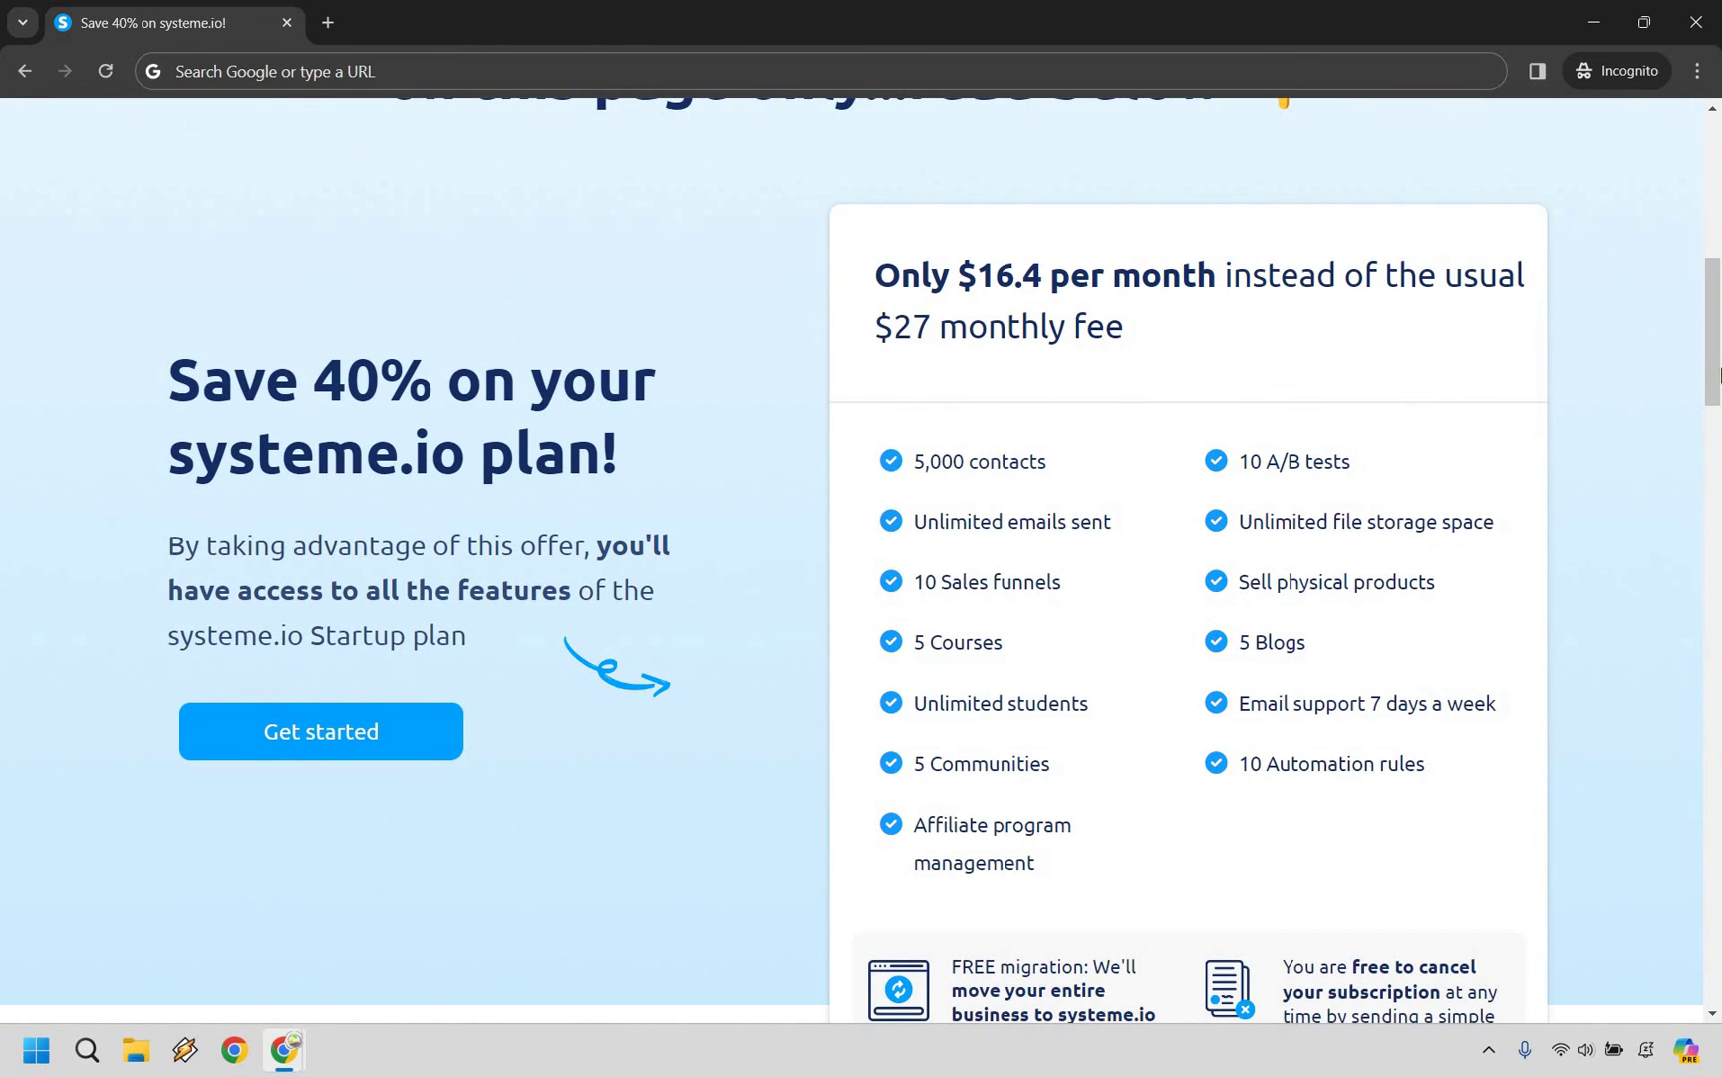
scroll(1654, 358, "down", 1)
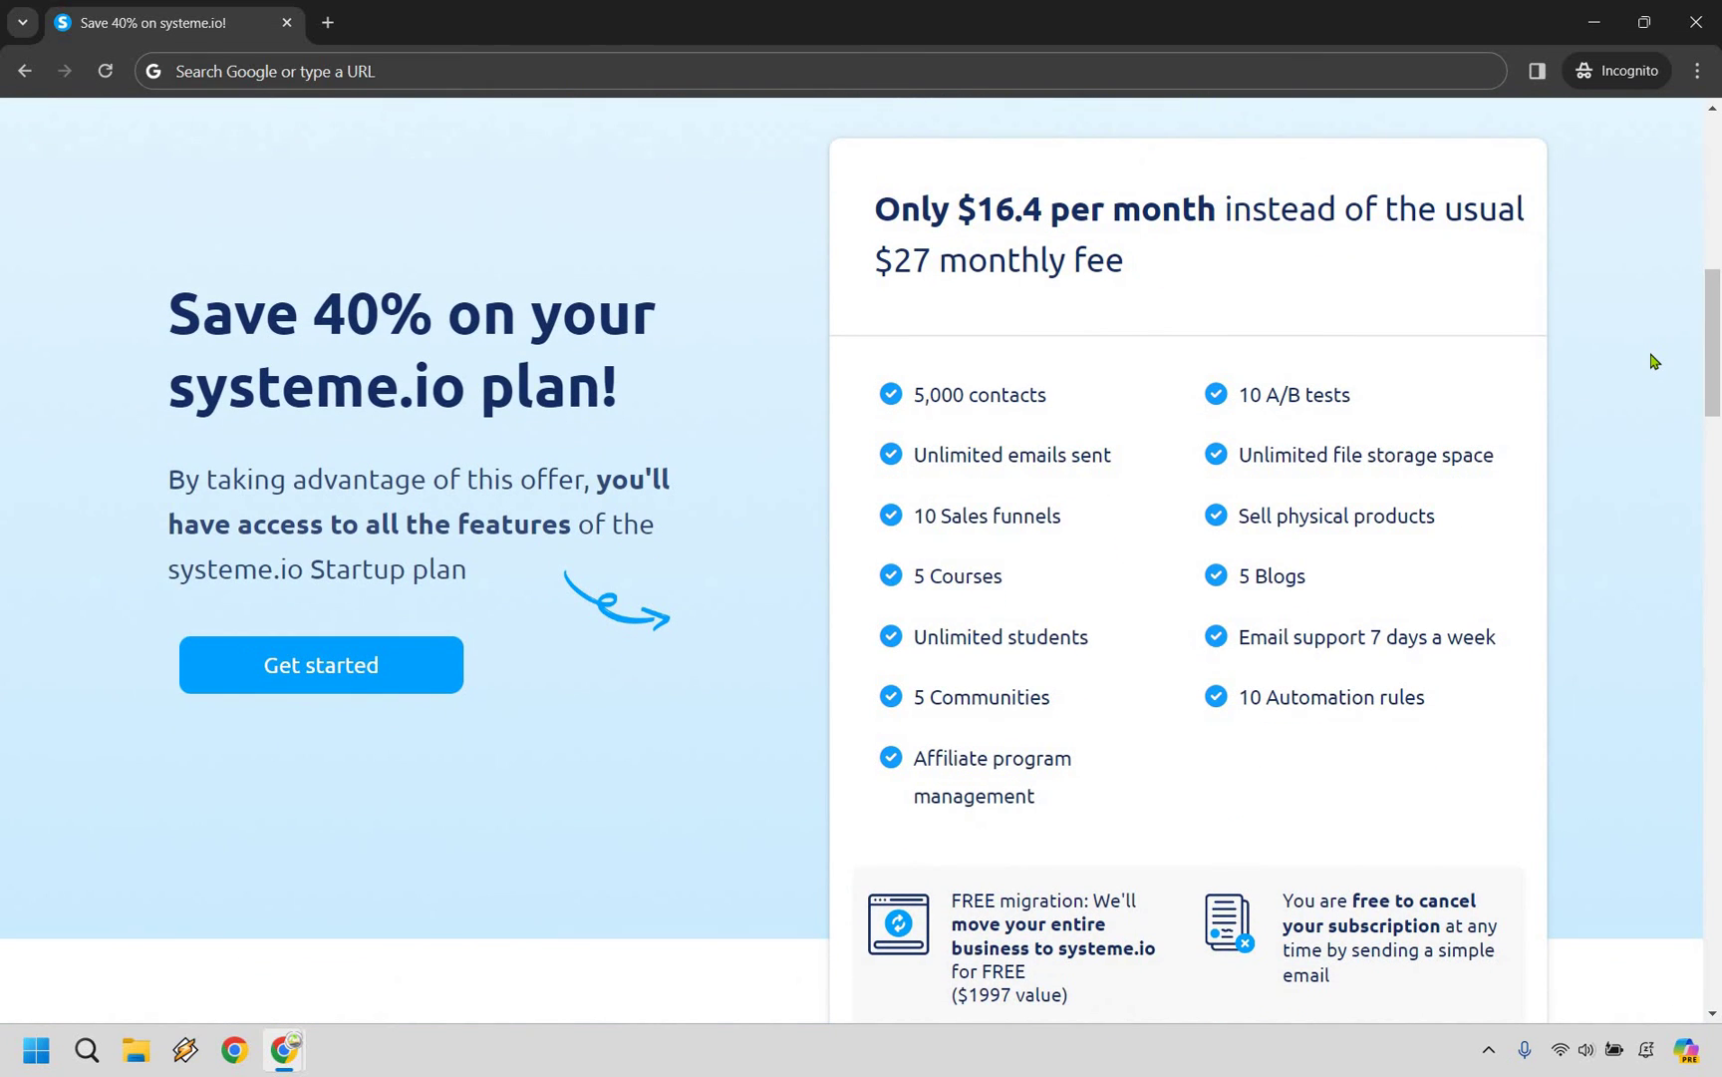